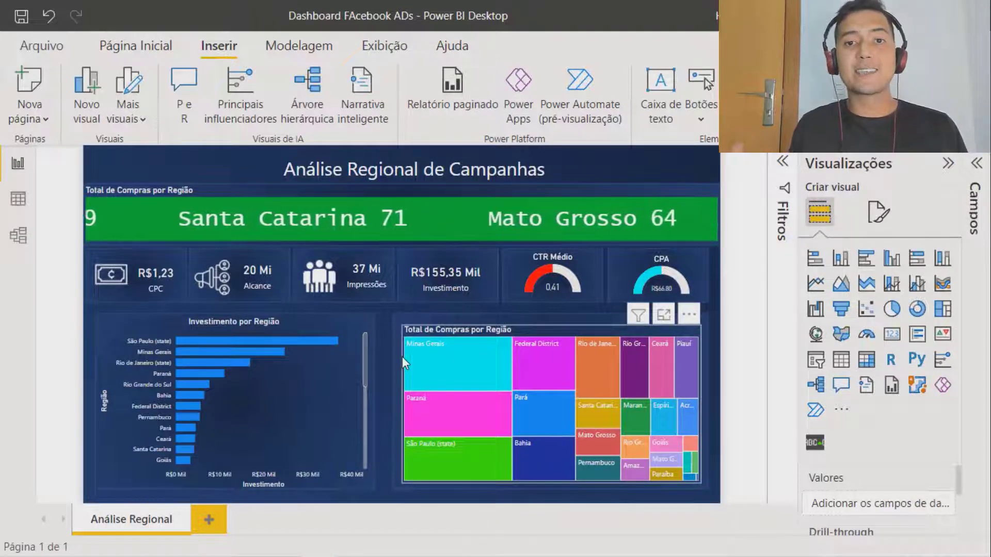
# - Cross-filter the regional campaign dashboard from the purchases treemap by Minas Gerais, Pará and Rio de Janeiro to explore each region's metrics
pyautogui.click(428, 358)
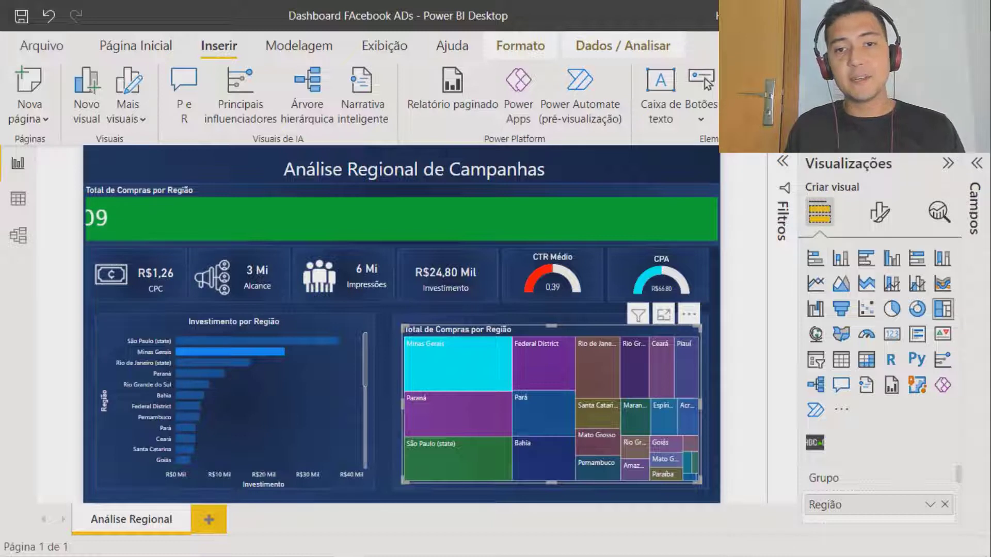
pyautogui.click(536, 411)
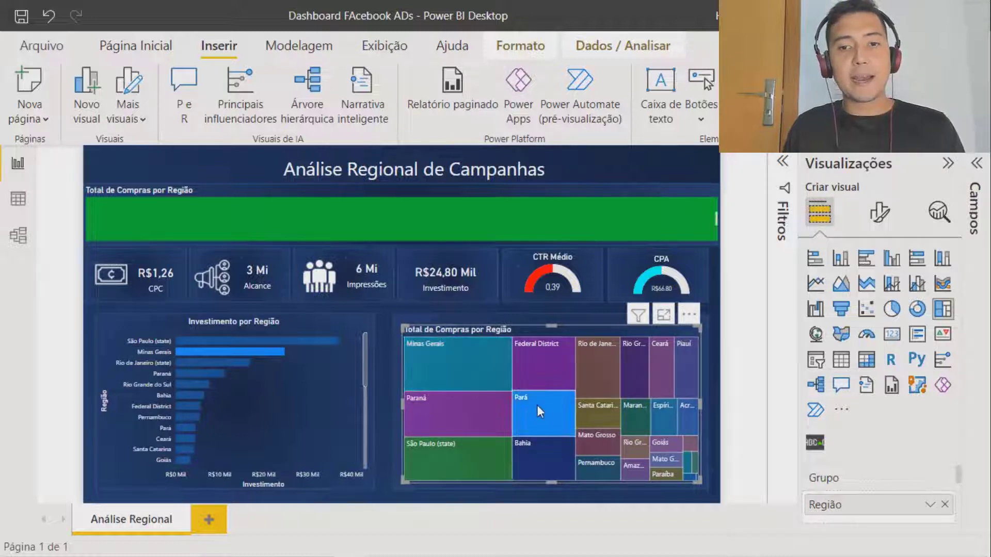
pyautogui.moveTo(540, 421)
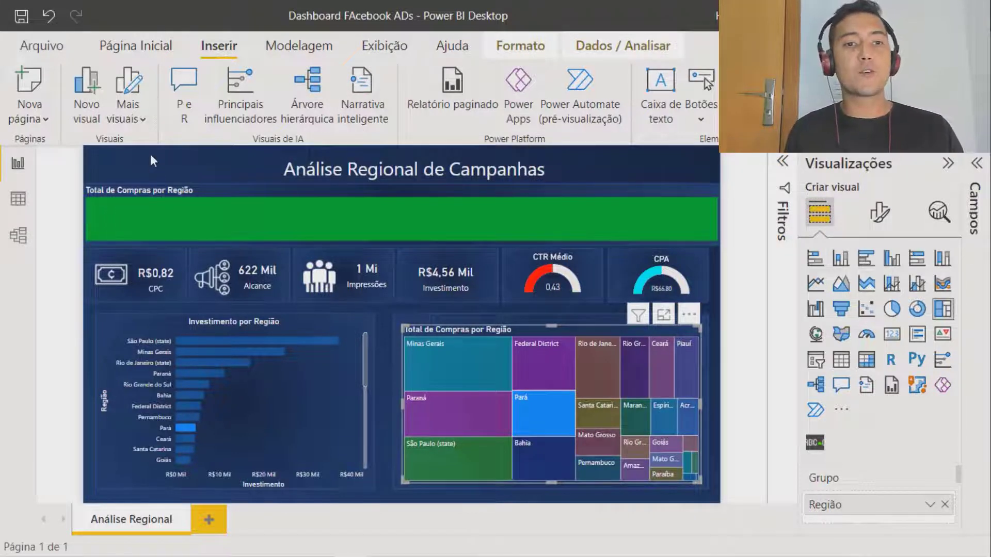
pyautogui.click(168, 159)
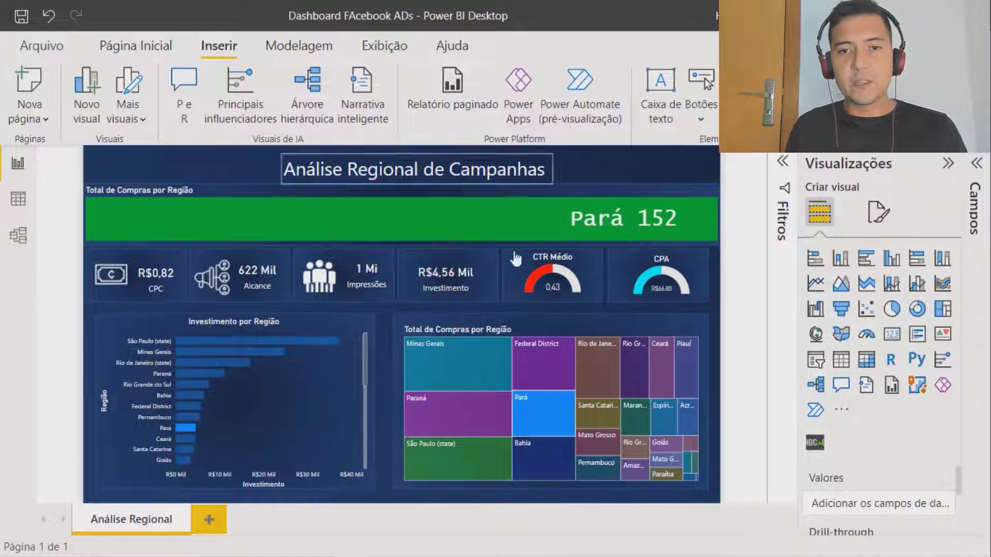
pyautogui.click(617, 372)
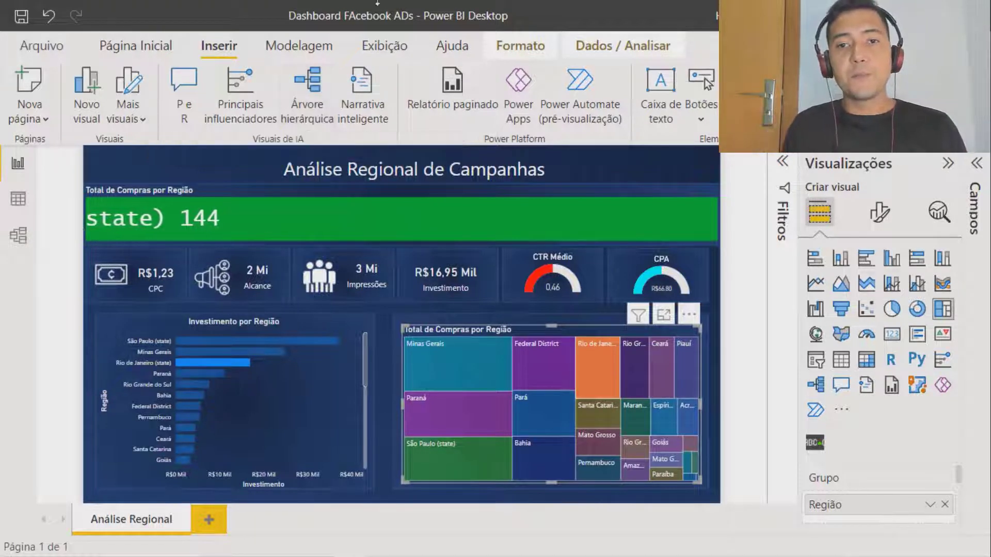
pyautogui.click(558, 159)
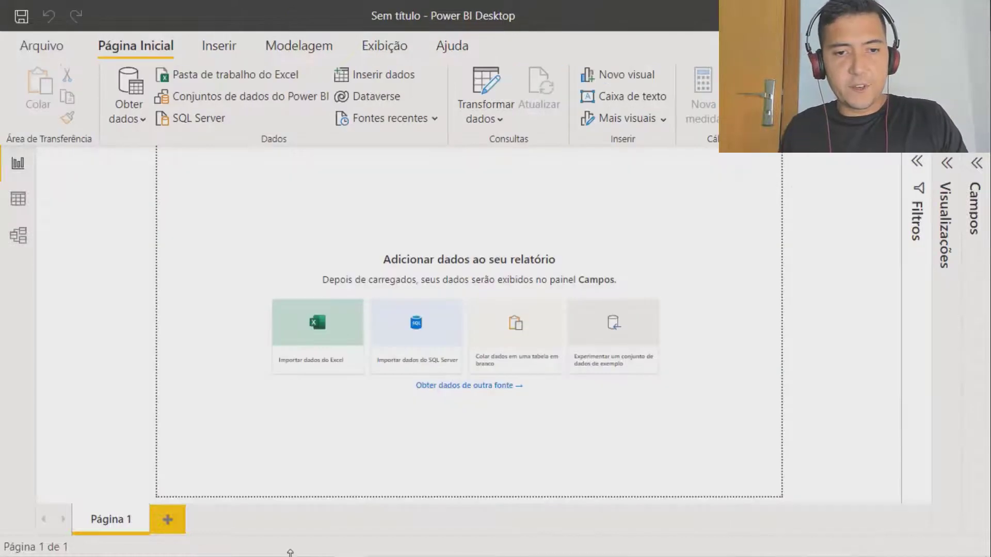
# - Switch to Facebook Ads Manager and check the campaign count and the total amount spent, reach and impressions in the summary row
pyautogui.press('super')
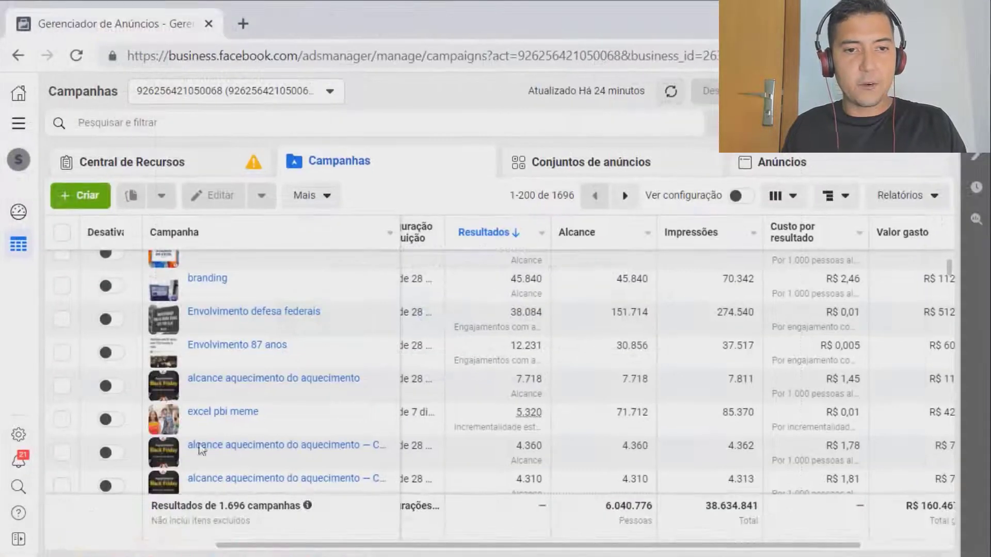
pyautogui.scroll(5, 465, 310)
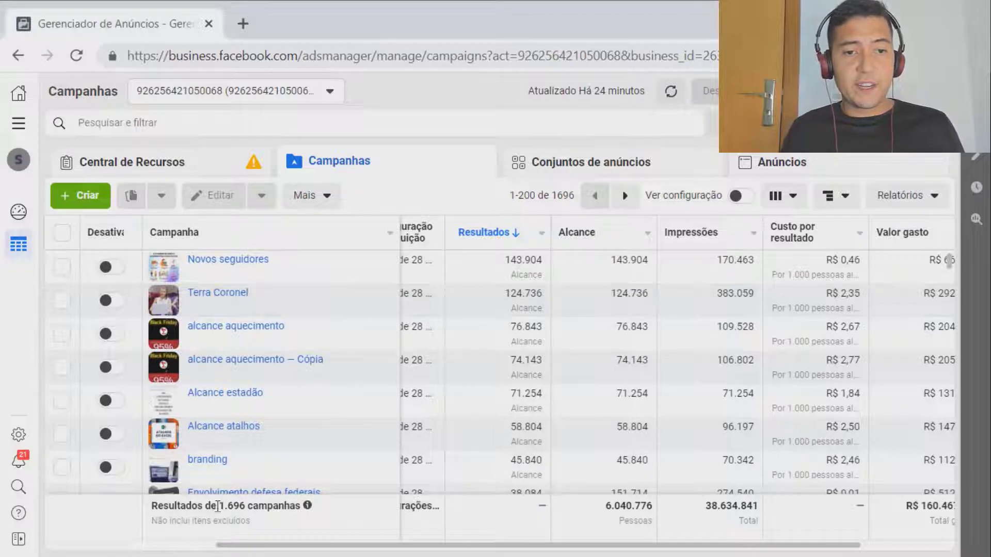
pyautogui.moveTo(210, 506); pyautogui.dragTo(249, 507)
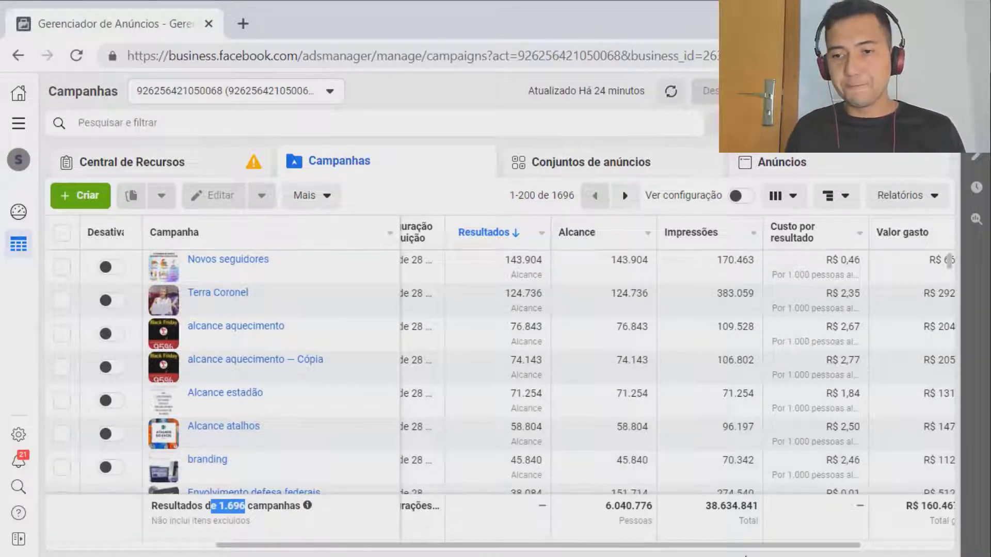
pyautogui.moveTo(774, 546); pyautogui.dragTo(895, 544)
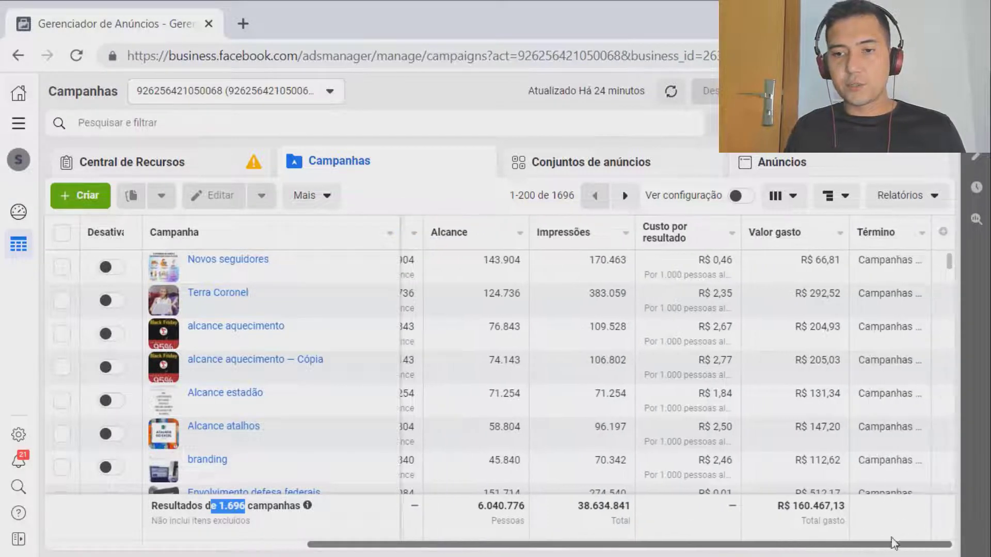
pyautogui.moveTo(777, 506); pyautogui.dragTo(845, 509)
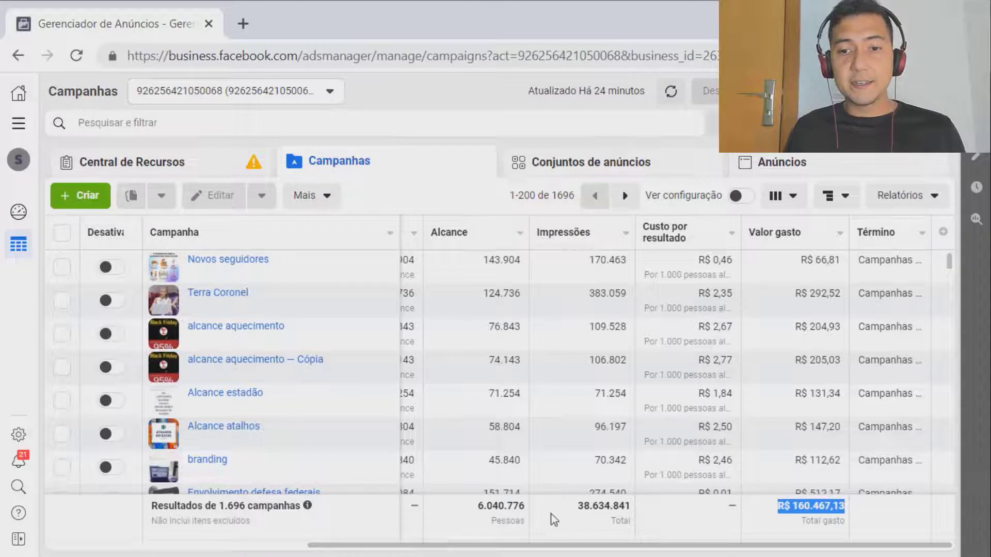
pyautogui.moveTo(480, 510); pyautogui.dragTo(526, 507)
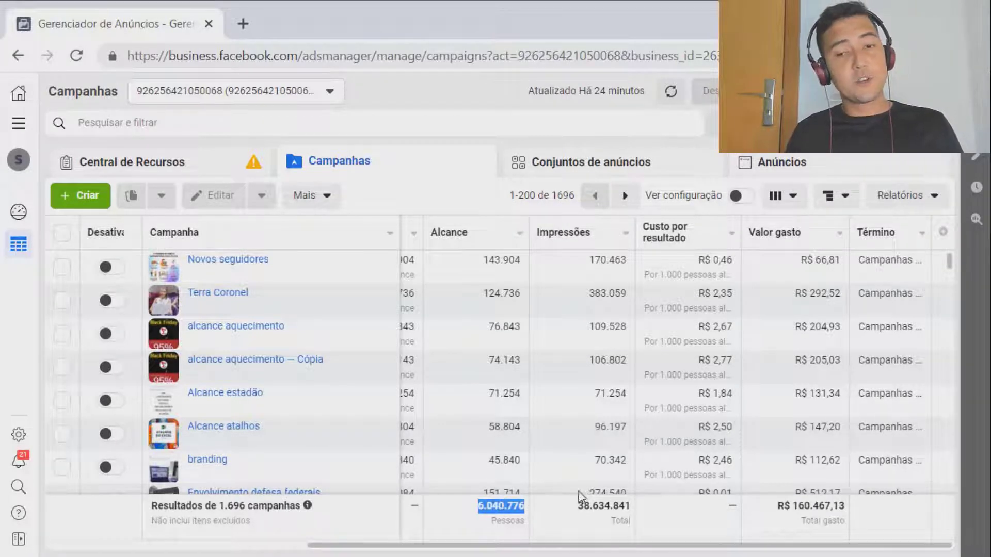
pyautogui.moveTo(575, 516); pyautogui.dragTo(643, 512)
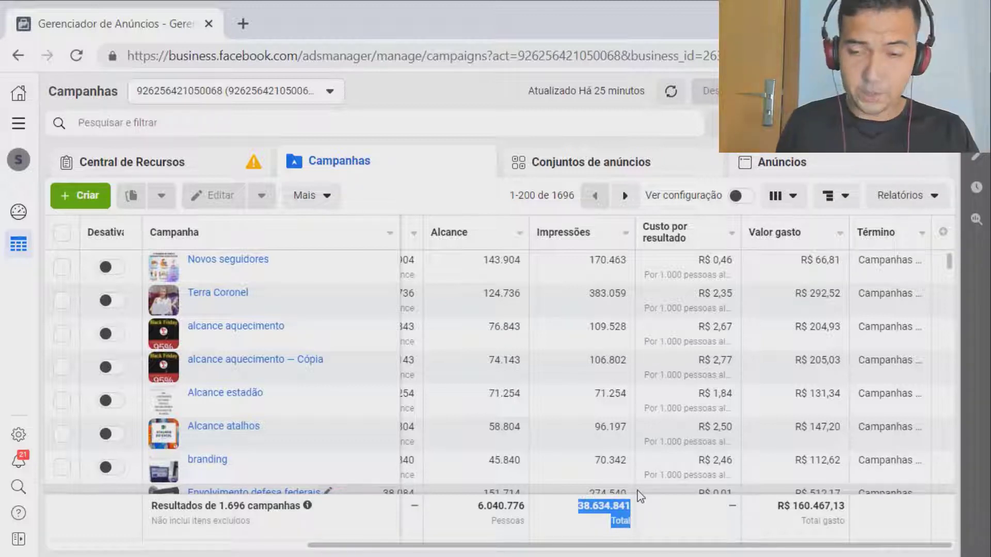
pyautogui.moveTo(477, 502); pyautogui.dragTo(524, 523)
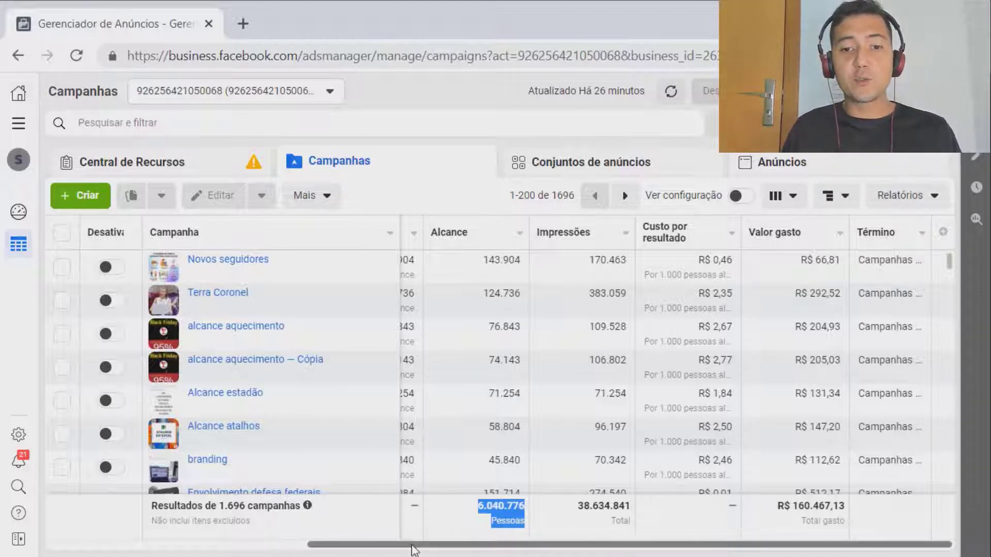
# - Examine the campaign table's available columns, from bid strategy and budget through to amount spent and end date
pyautogui.moveTo(413, 548); pyautogui.dragTo(374, 547)
pyautogui.click(536, 542)
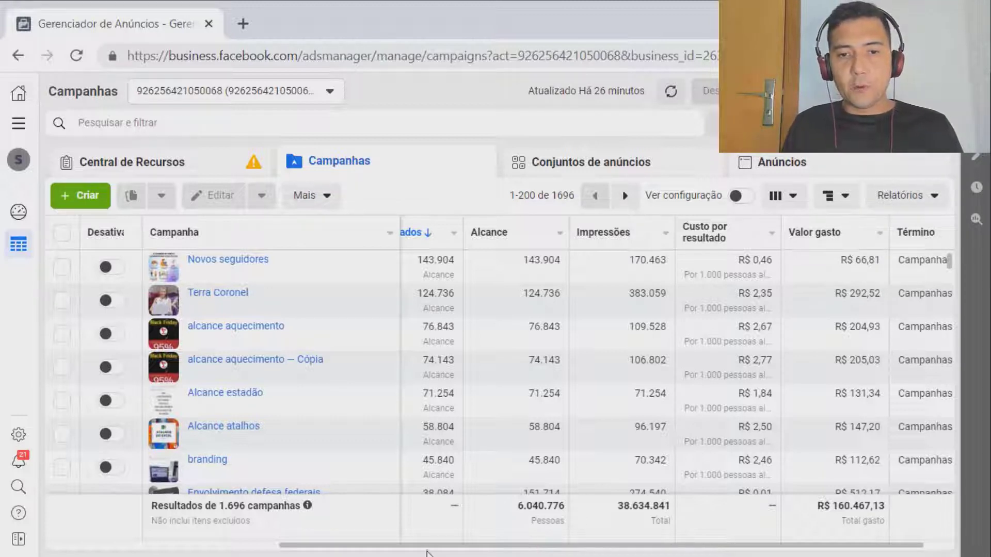
pyautogui.moveTo(427, 547); pyautogui.dragTo(590, 556)
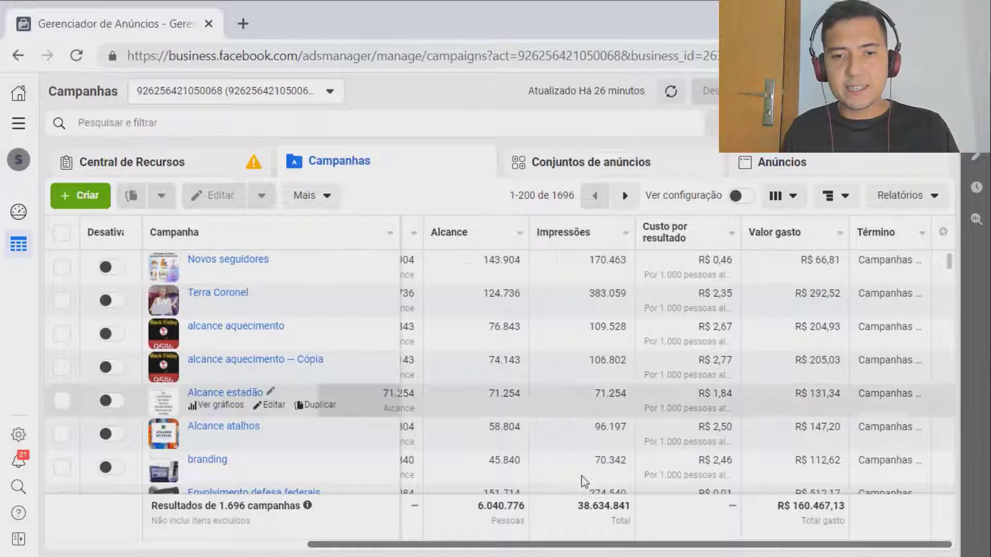
pyautogui.hscroll(-1, 745, 544)
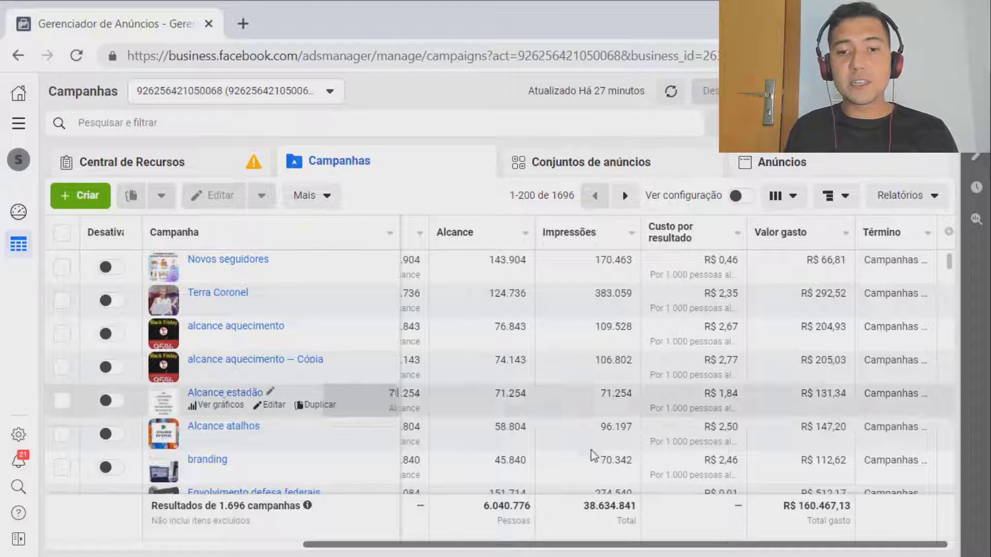
pyautogui.moveTo(657, 547); pyautogui.dragTo(712, 543)
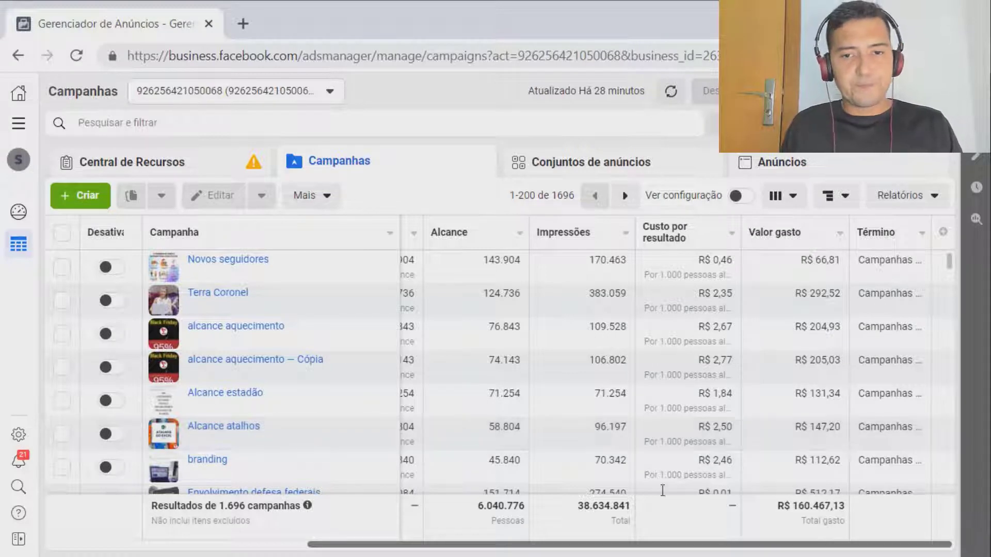
pyautogui.moveTo(523, 532); pyautogui.dragTo(516, 336)
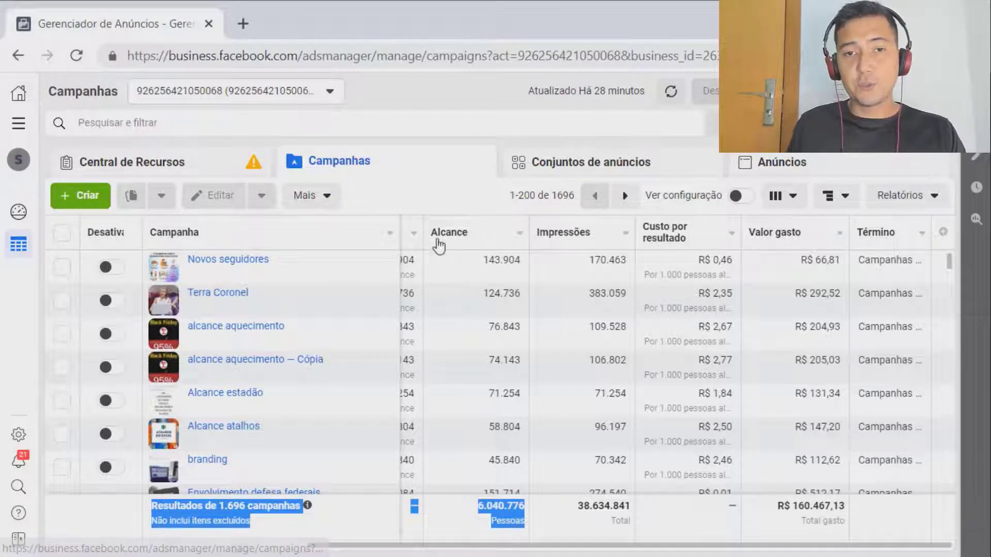
pyautogui.hscroll(-2, 488, 554)
pyautogui.hscroll(-6, 488, 555)
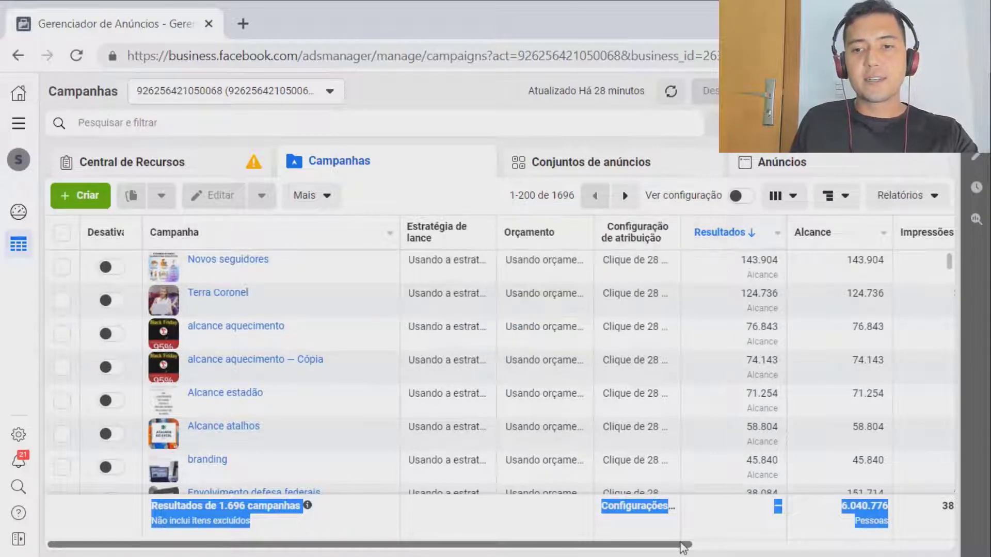
pyautogui.moveTo(681, 544); pyautogui.dragTo(923, 516)
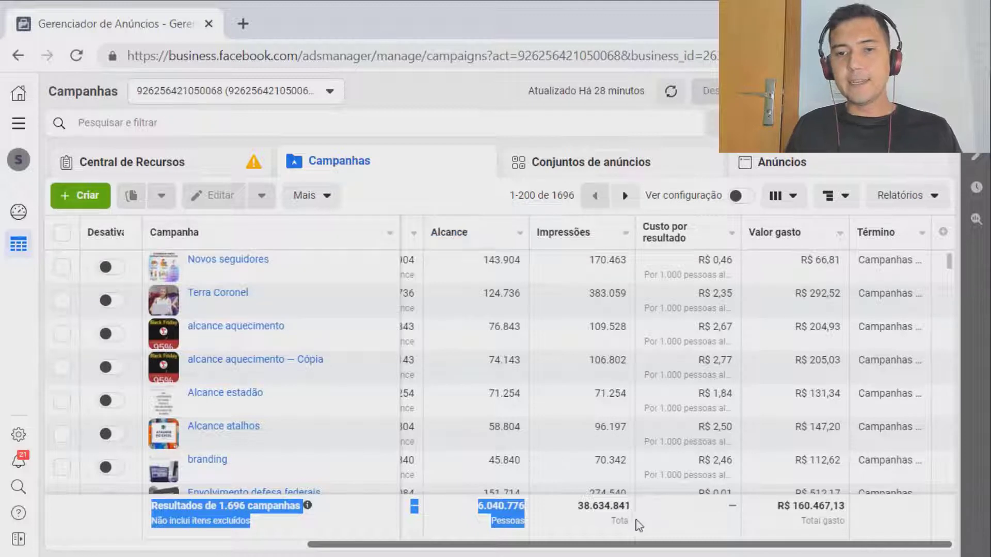
pyautogui.click(645, 533)
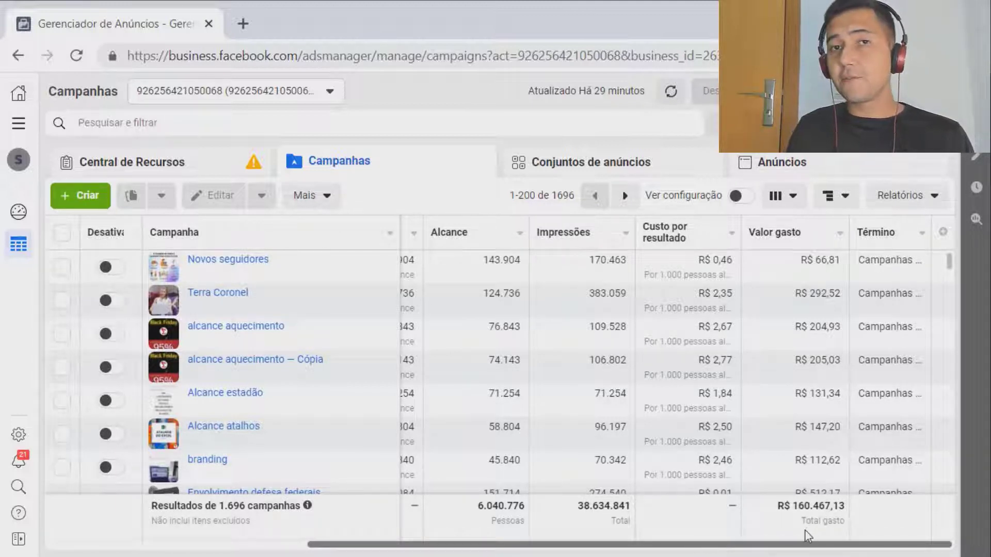
# - Open the column customization for the campaign table and add the CPC (custo por clique no link) metric
pyautogui.click(942, 236)
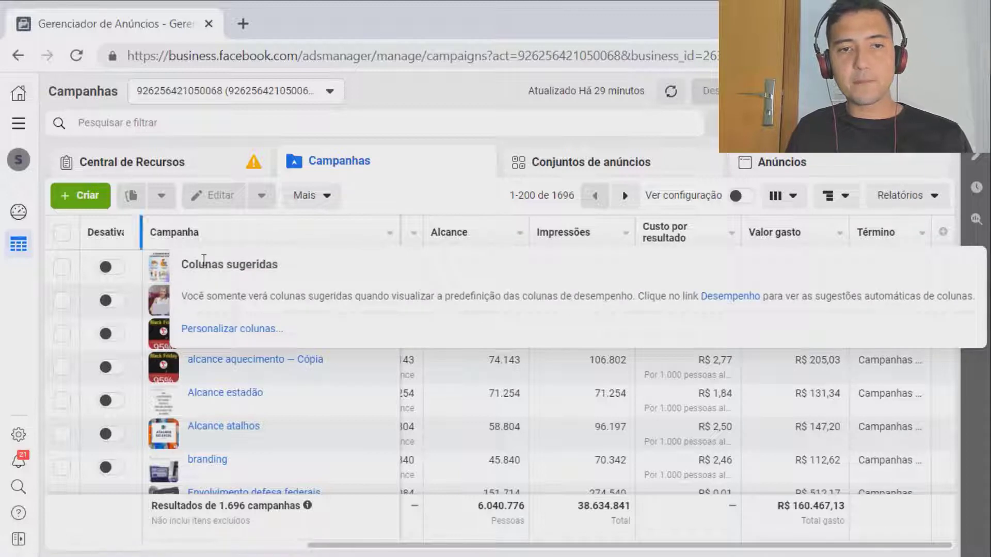
pyautogui.click(267, 330)
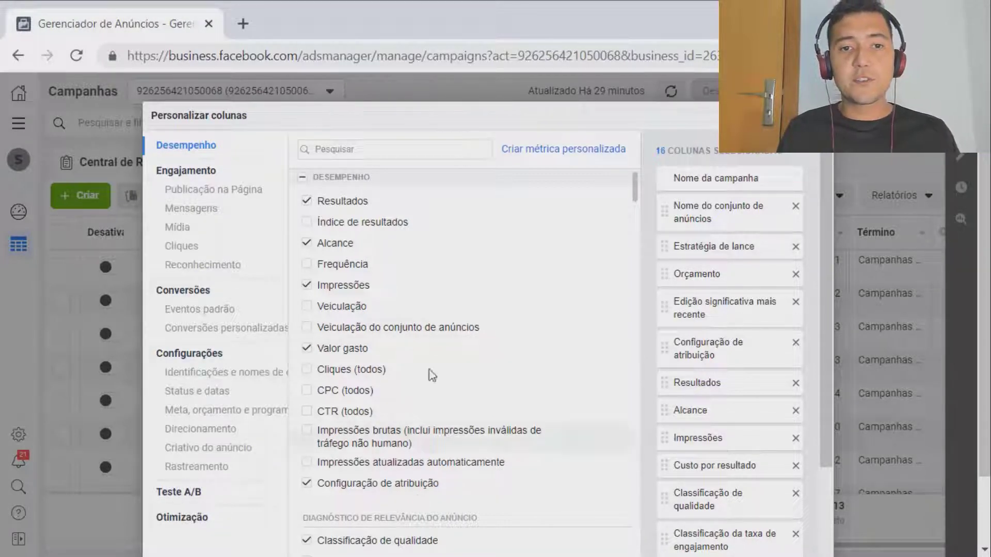
pyautogui.moveTo(396, 360)
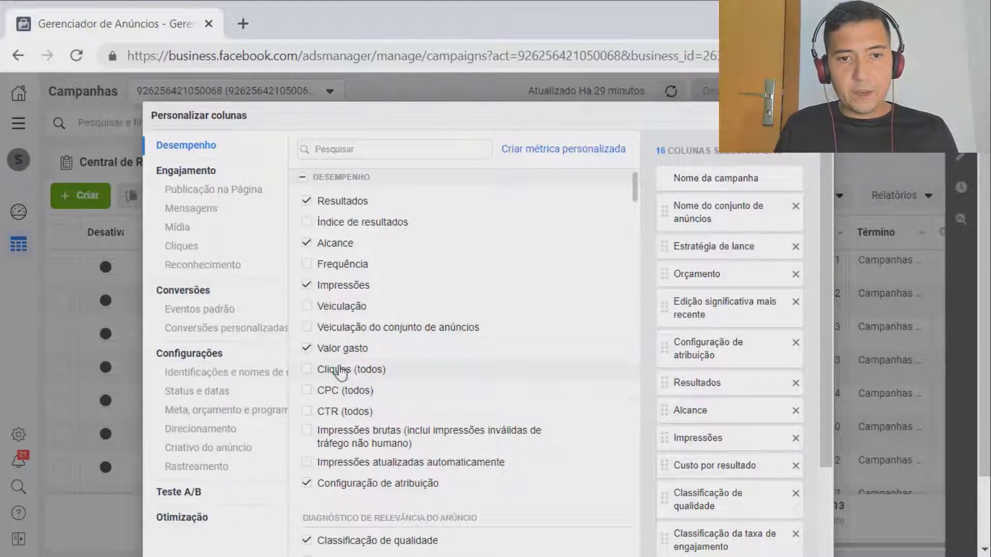
pyautogui.click(403, 149)
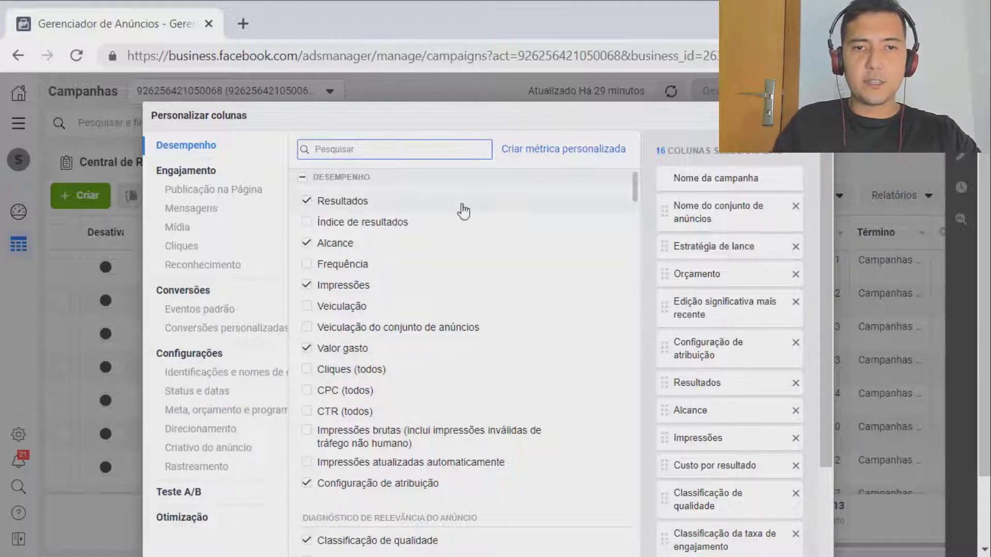
pyautogui.moveTo(464, 211)
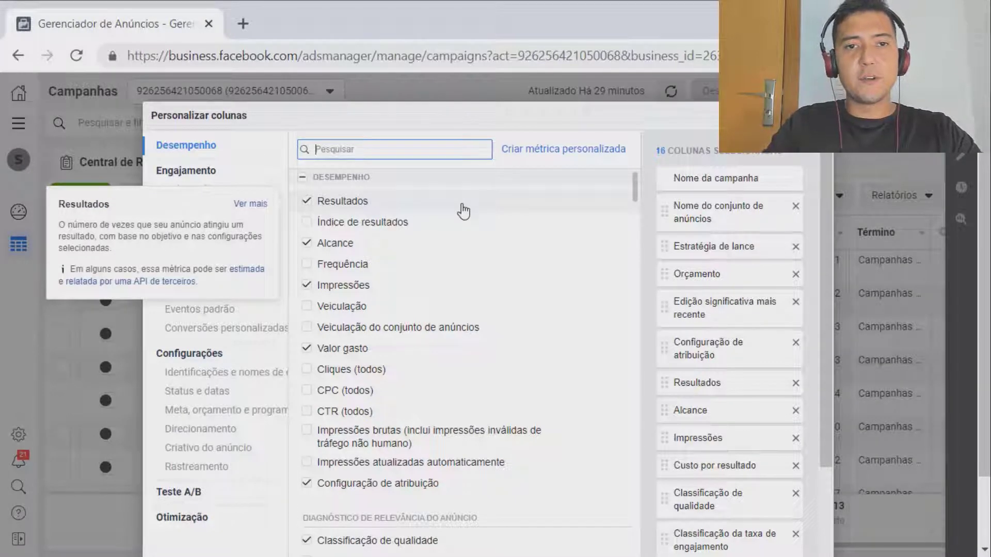
pyautogui.write('cp')
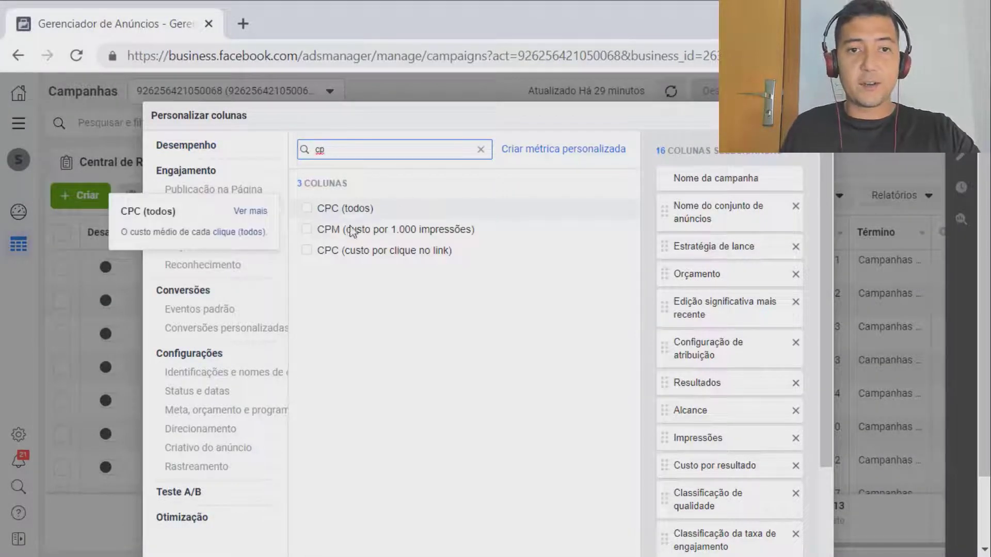
pyautogui.click(306, 253)
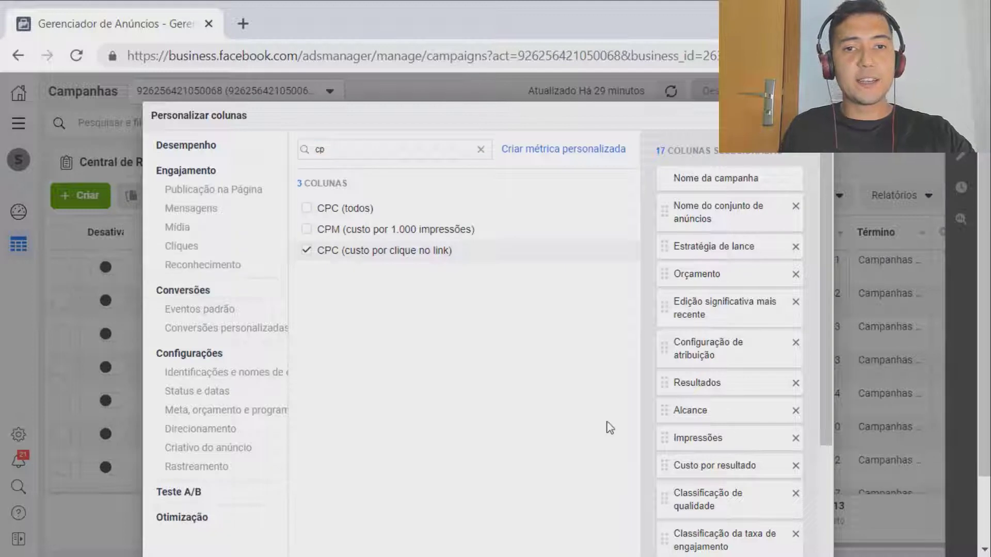
# - Find the CTR metrics and add CTR (taxa de cliques no link) to the selected columns
pyautogui.click(480, 149)
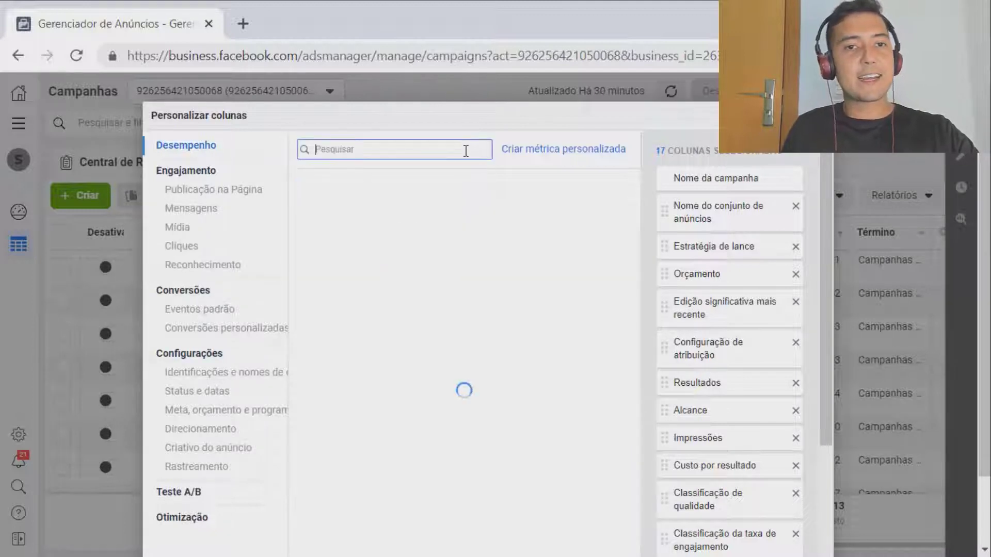
pyautogui.write('ctr')
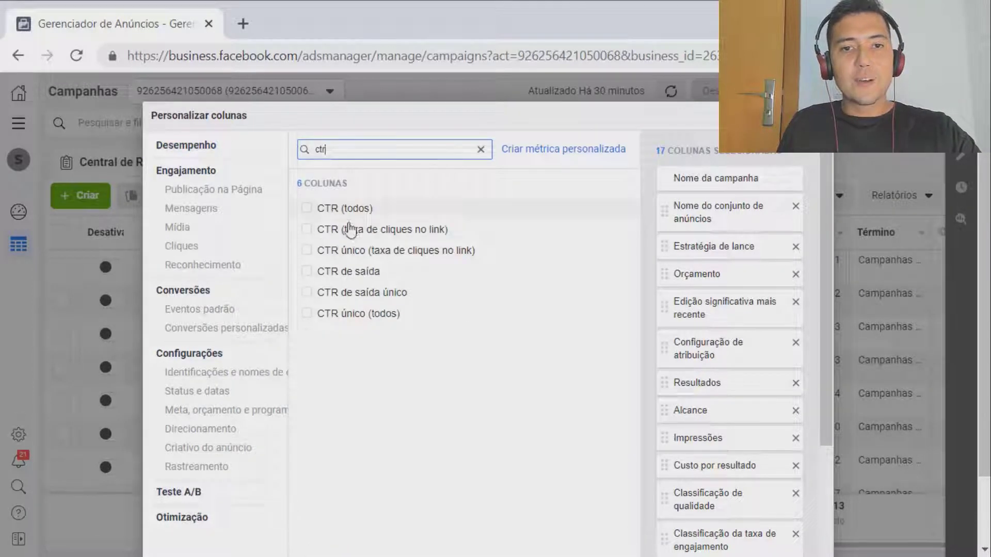
pyautogui.click(307, 230)
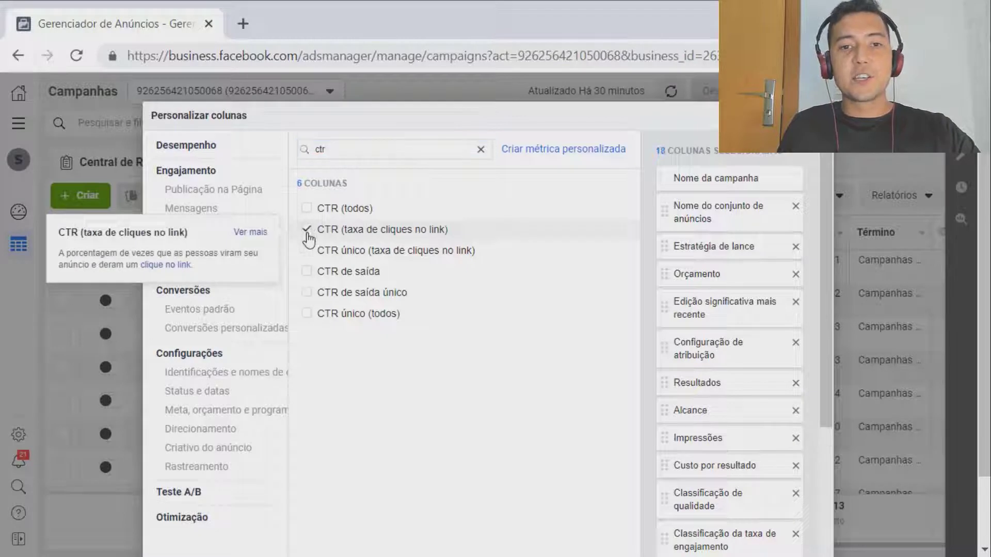
# - Find the purchase metrics with "compr" and include the Total for Compras in the selected columns
pyautogui.click(481, 150)
pyautogui.write('c')
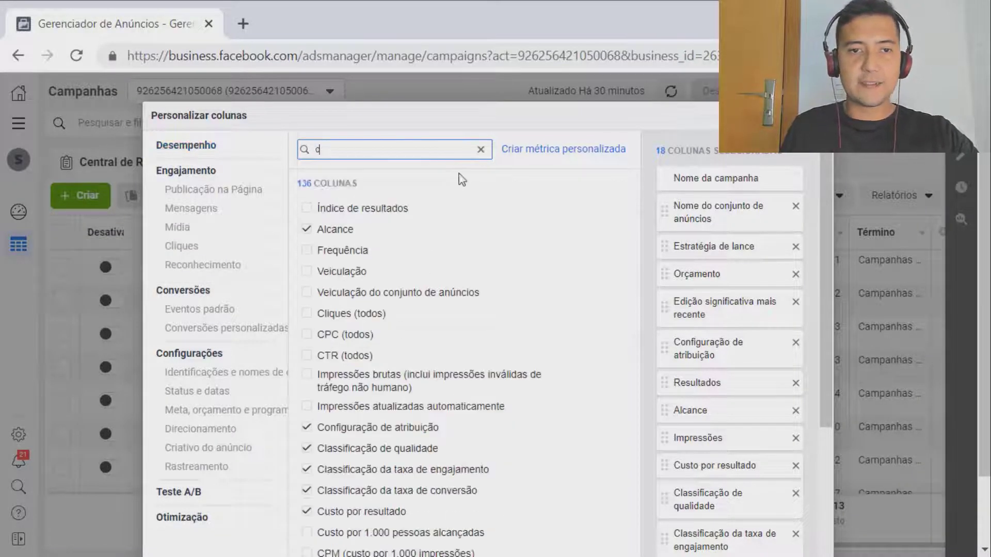
pyautogui.write('ompr')
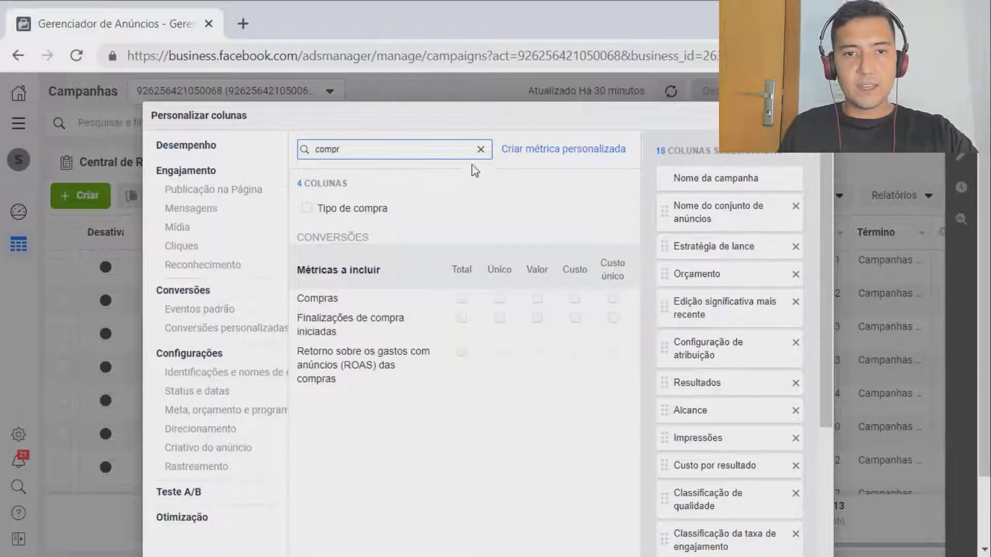
pyautogui.click(462, 299)
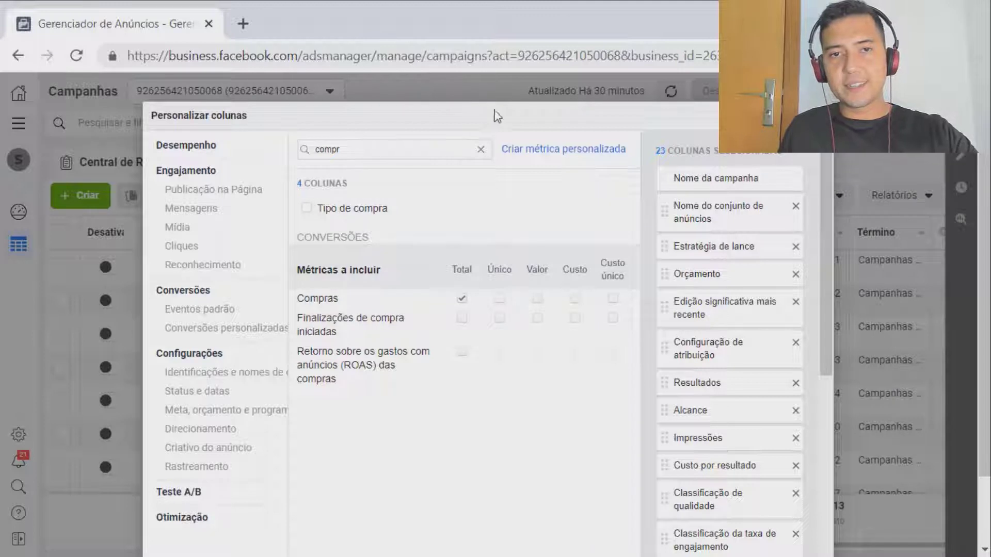
# - Clear the metric search, apply the customized columns and check the CPC, CTR and Compras columns in the campaign table
pyautogui.click(481, 150)
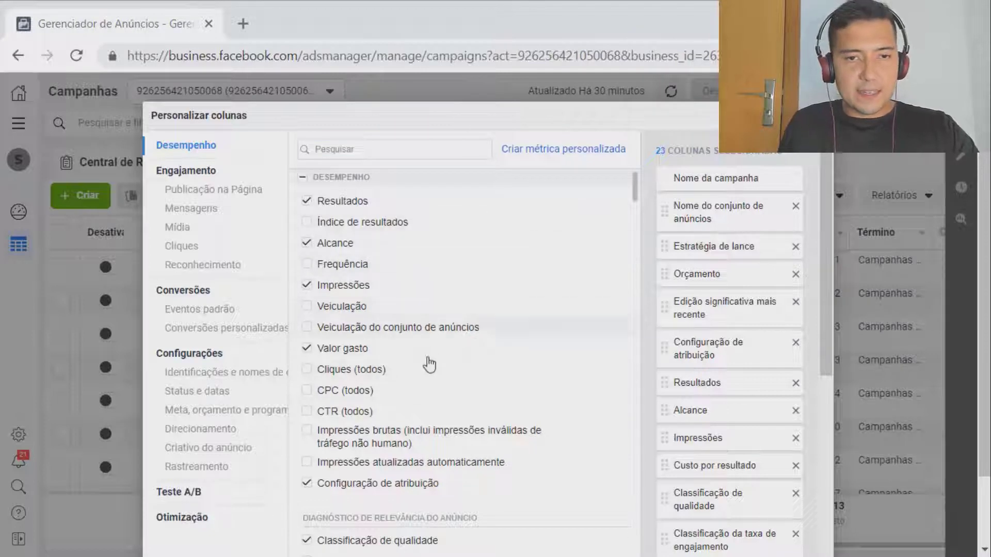
pyautogui.scroll(-3, 433, 356)
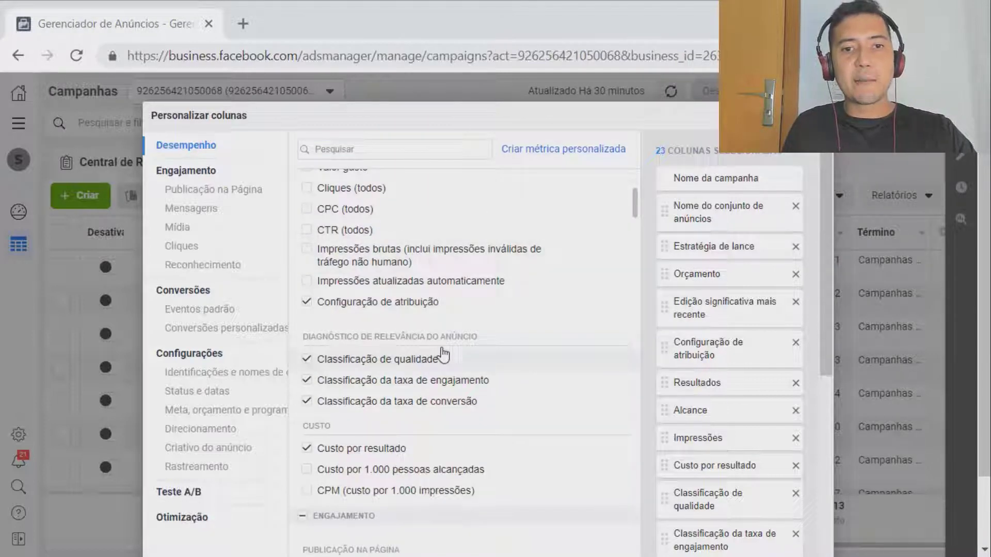
pyautogui.scroll(3, 443, 355)
pyautogui.moveTo(444, 351)
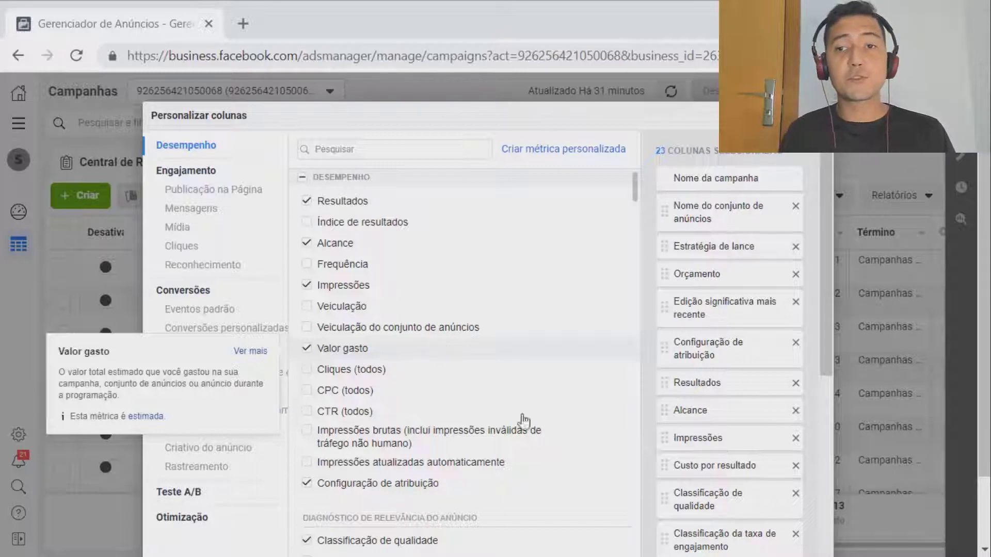
pyautogui.scroll(-6, 523, 422)
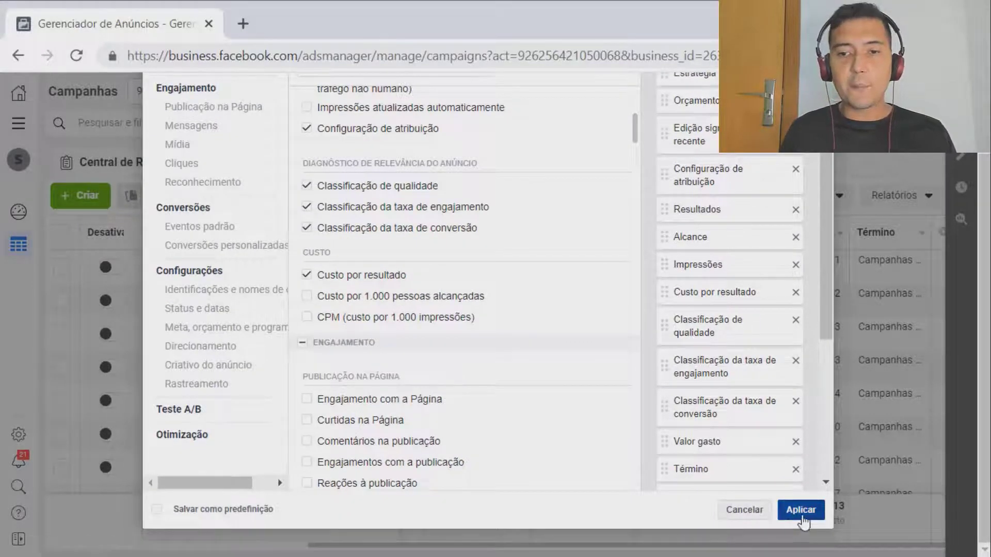
pyautogui.click(803, 515)
pyautogui.click(837, 546)
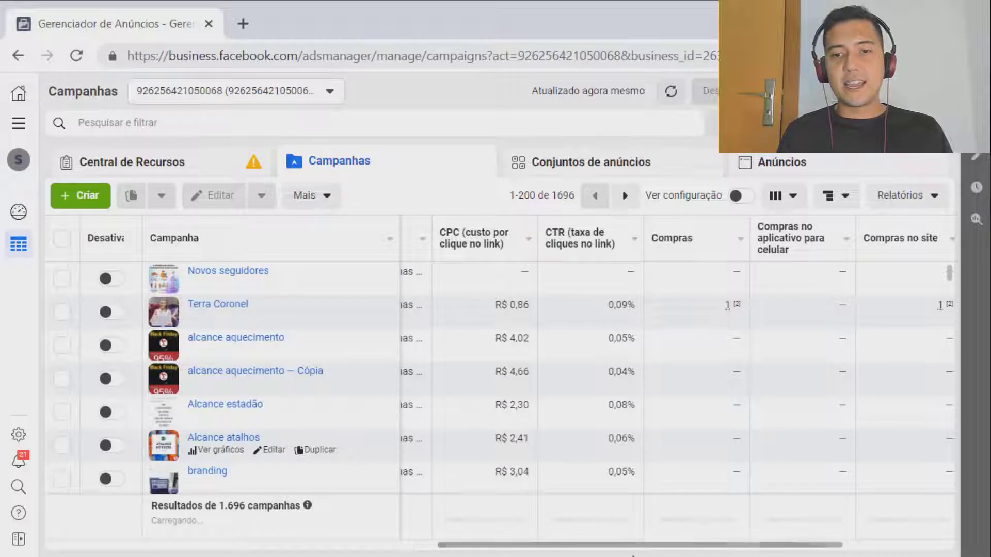
pyautogui.moveTo(635, 546); pyautogui.dragTo(714, 541)
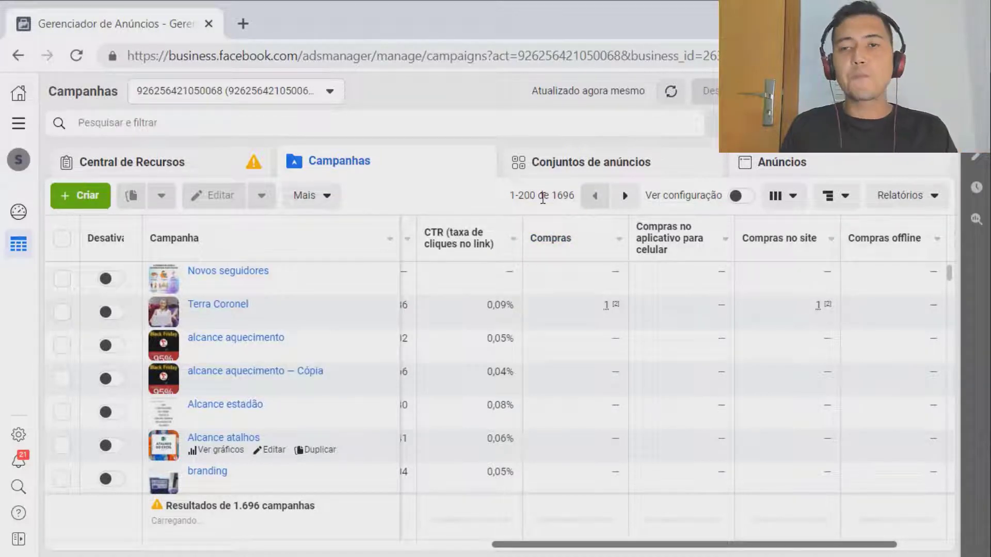
pyautogui.moveTo(468, 251)
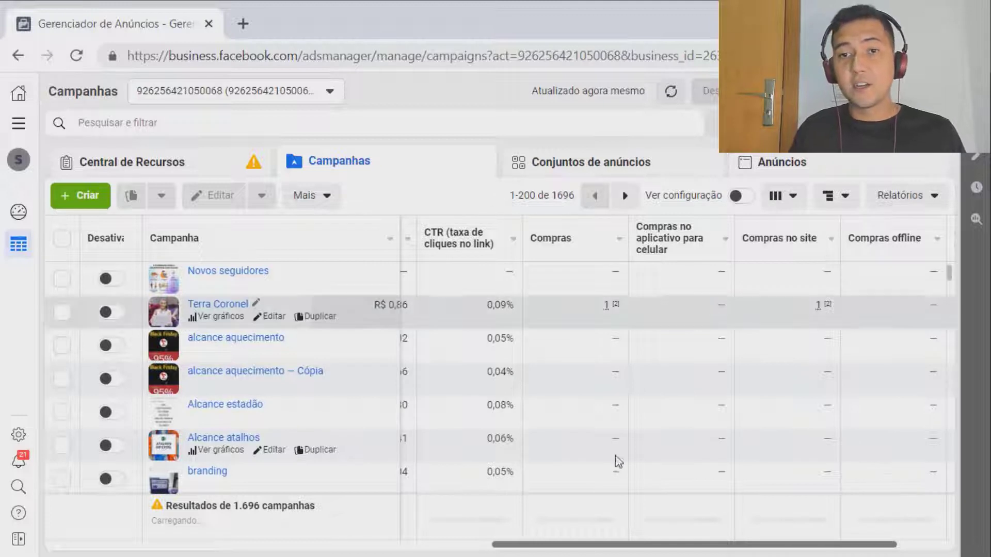
pyautogui.hscroll(5, 745, 533)
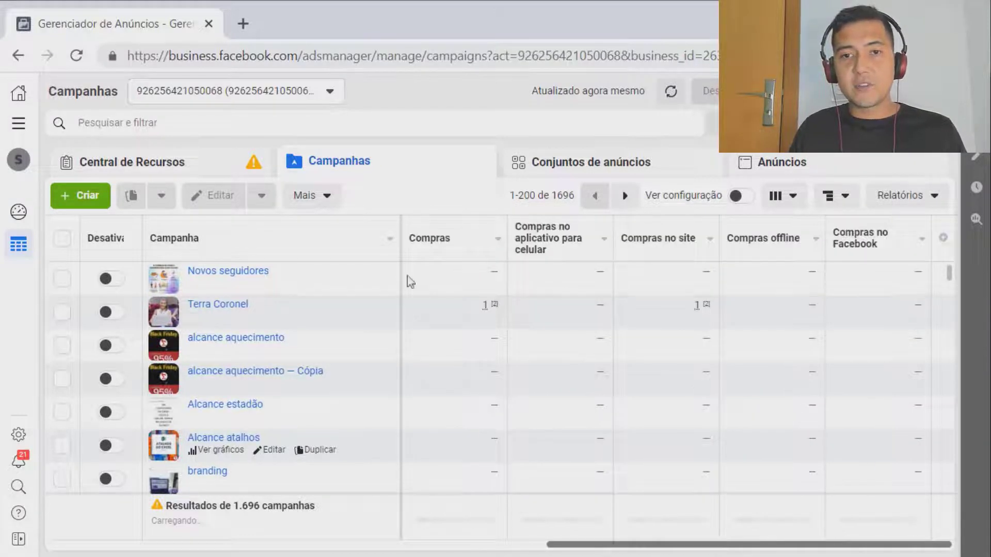
pyautogui.moveTo(629, 252)
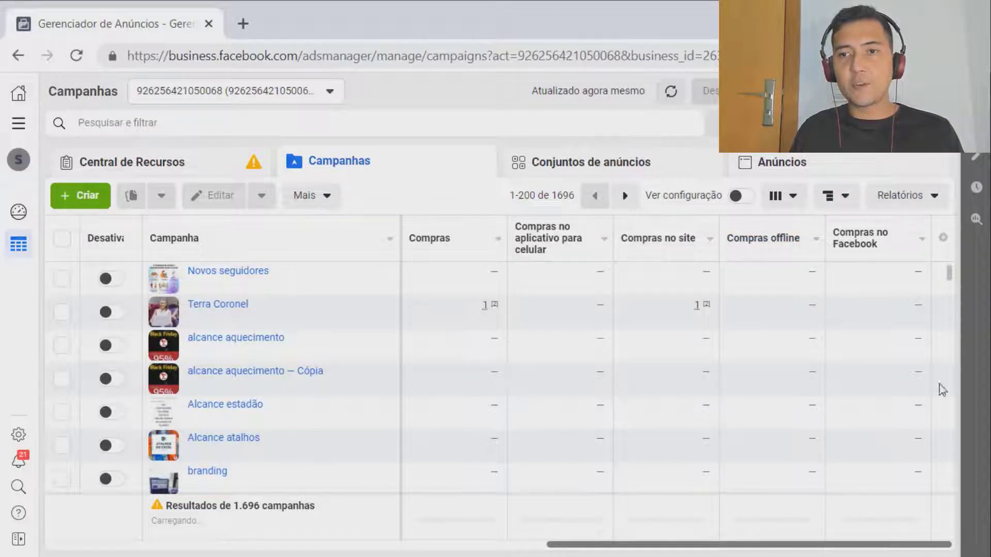
# - Reopen the column customization, exclude the mobile app, website, offline and Facebook sub-columns of Compras, and apply the selection
pyautogui.click(944, 241)
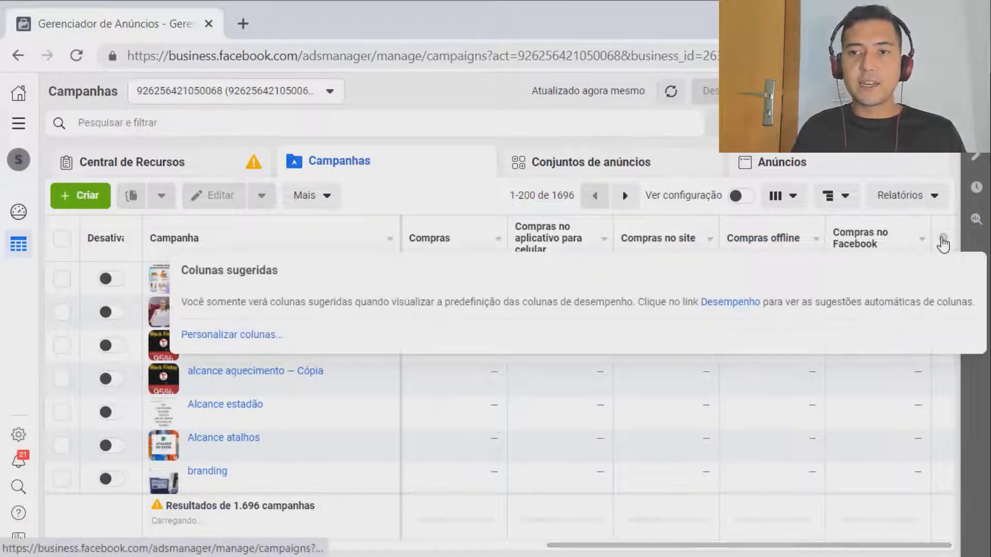
pyautogui.click(236, 335)
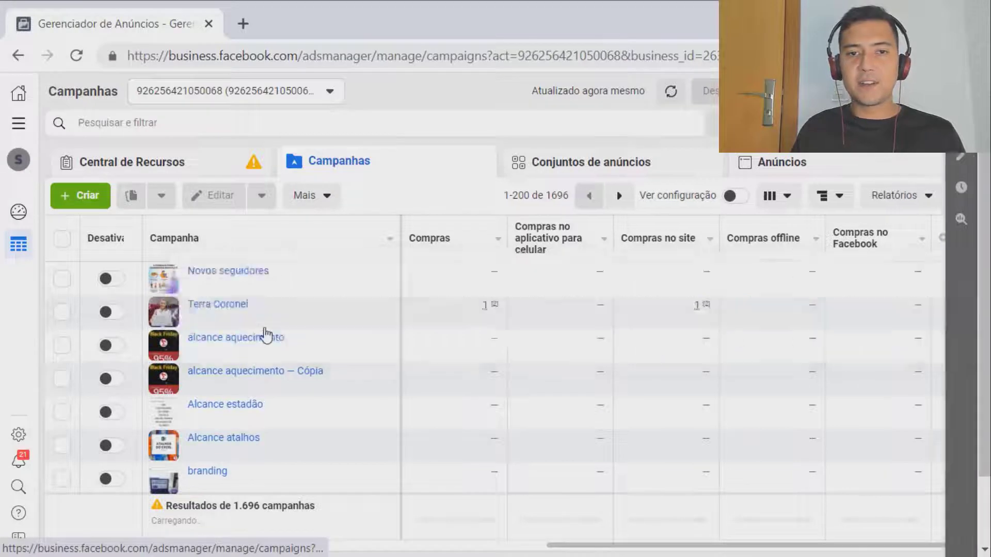
pyautogui.scroll(-5, 728, 418)
pyautogui.scroll(-2, 715, 433)
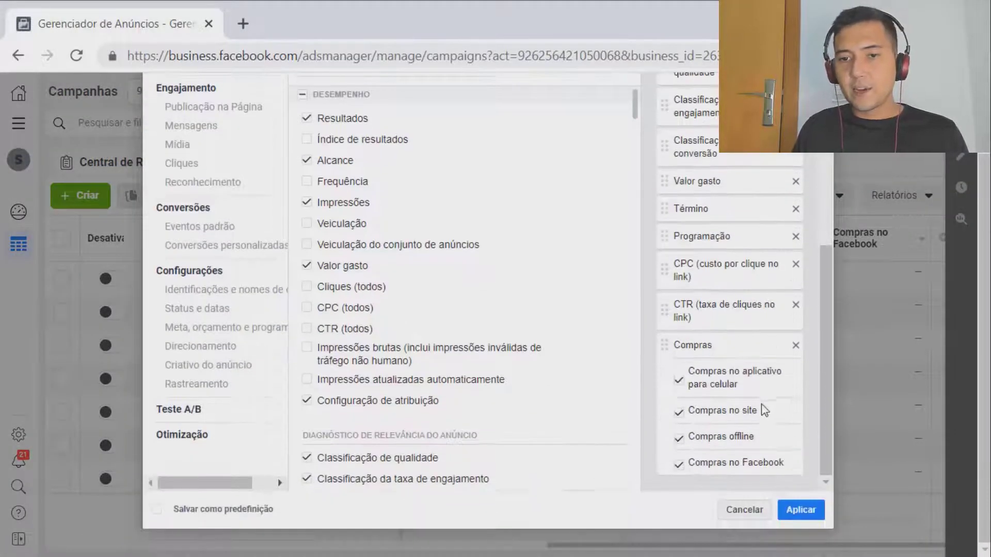
pyautogui.click(678, 382)
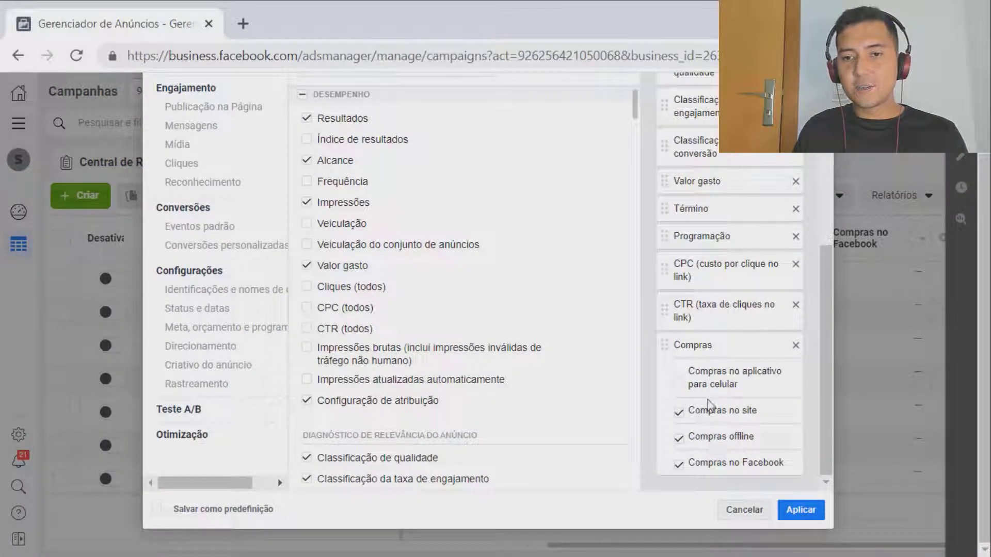
pyautogui.click(679, 439)
pyautogui.click(678, 465)
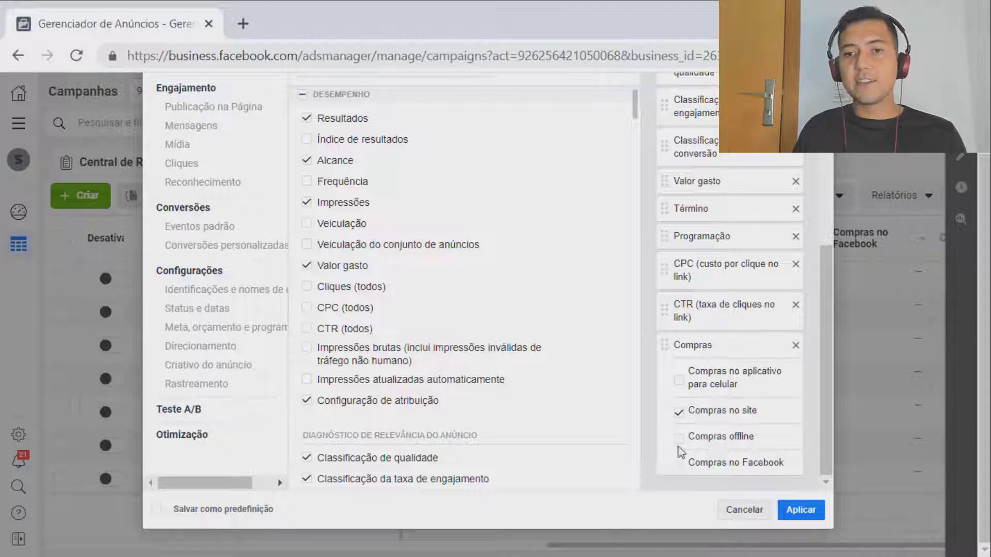
pyautogui.click(679, 411)
pyautogui.click(795, 506)
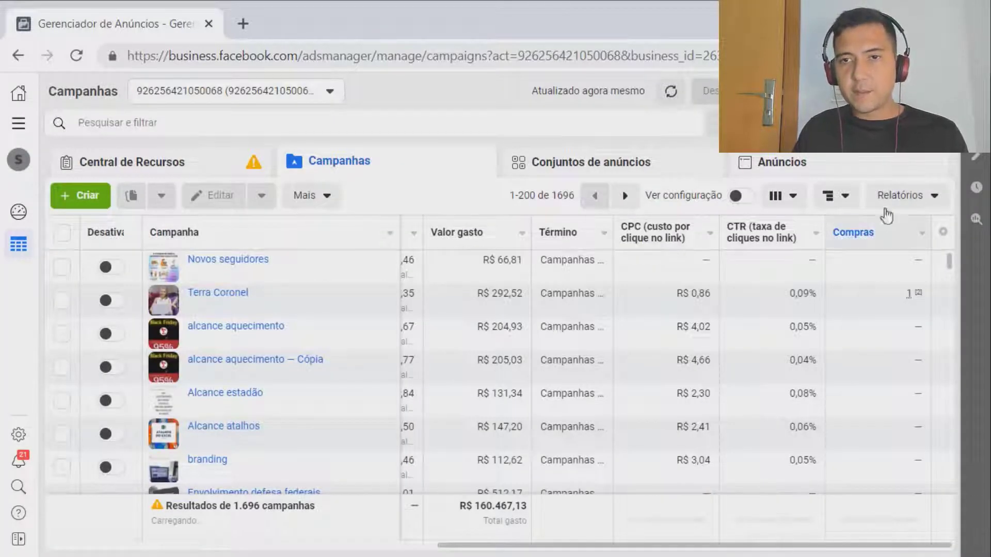
# - Examine the campaign table's columns from Estratégia de lance through to Compras for ones the report does not need
pyautogui.moveTo(725, 543); pyautogui.dragTo(252, 551)
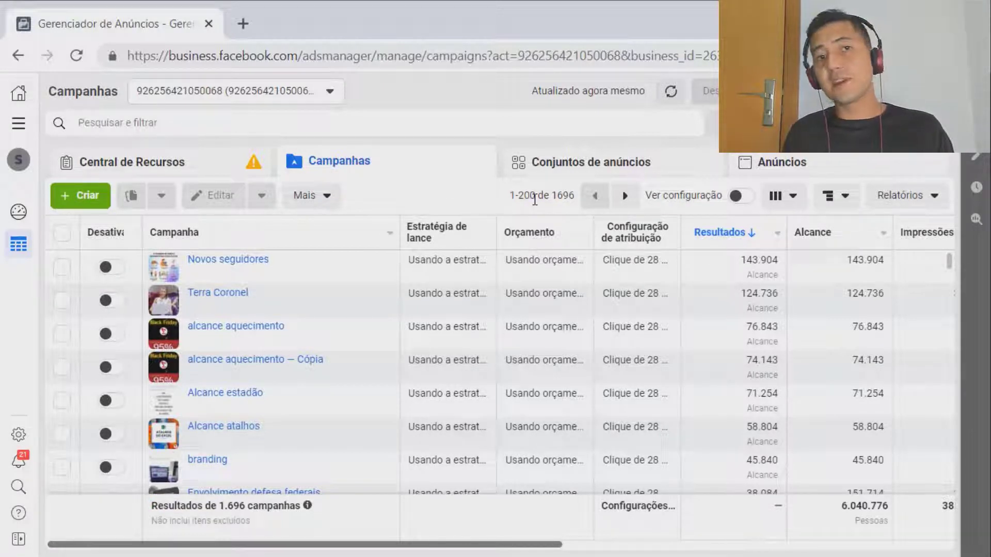
pyautogui.moveTo(433, 237)
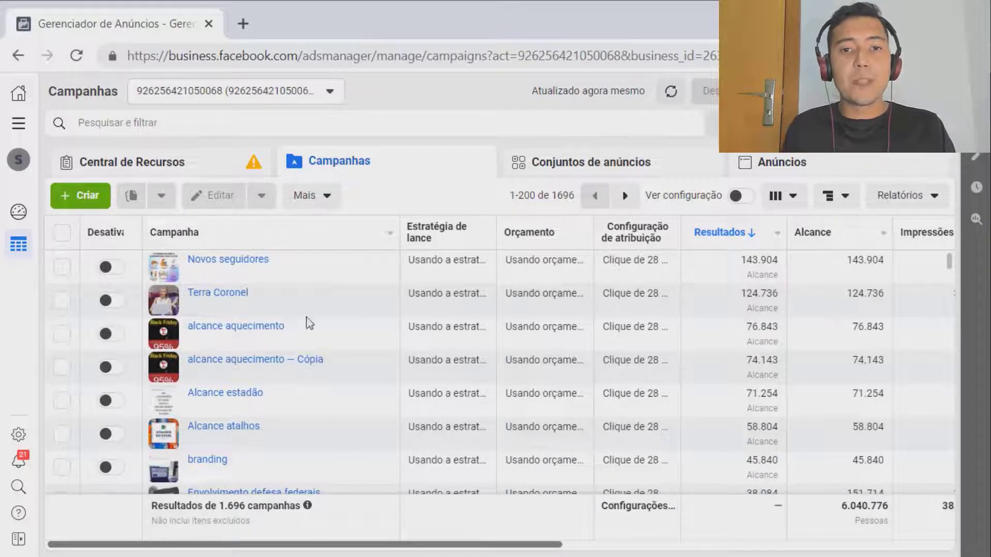
pyautogui.hscroll(5, 535, 550)
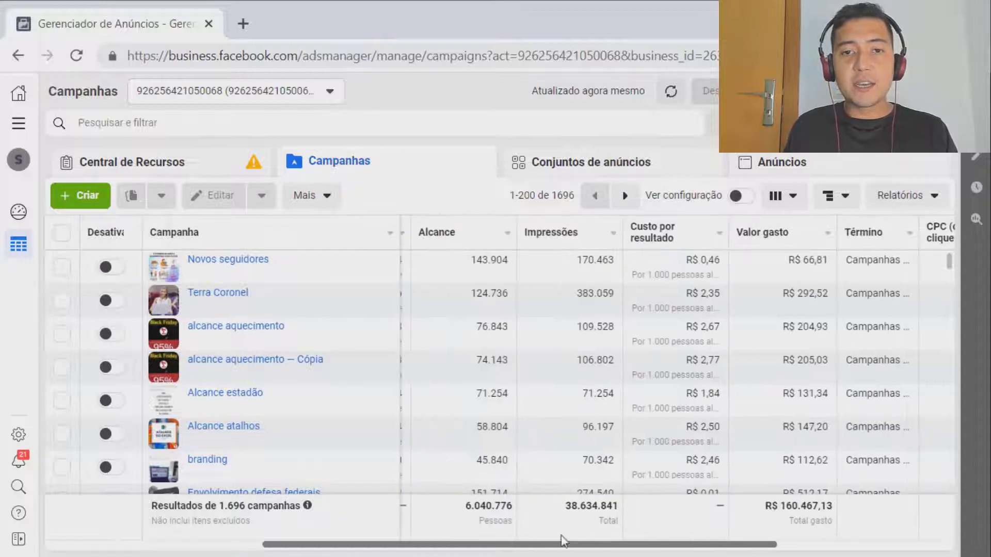
pyautogui.hscroll(-5, 563, 541)
pyautogui.moveTo(470, 230)
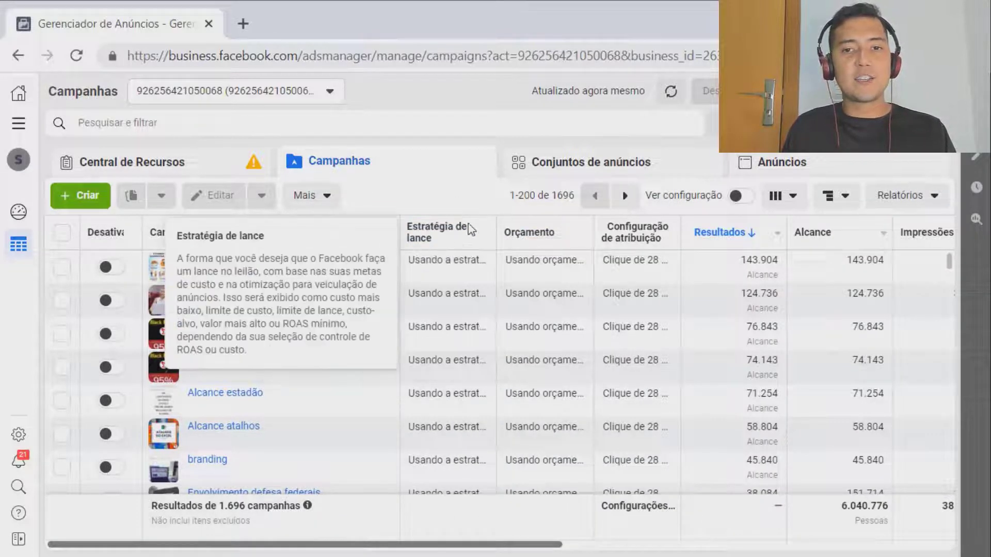
pyautogui.moveTo(610, 232)
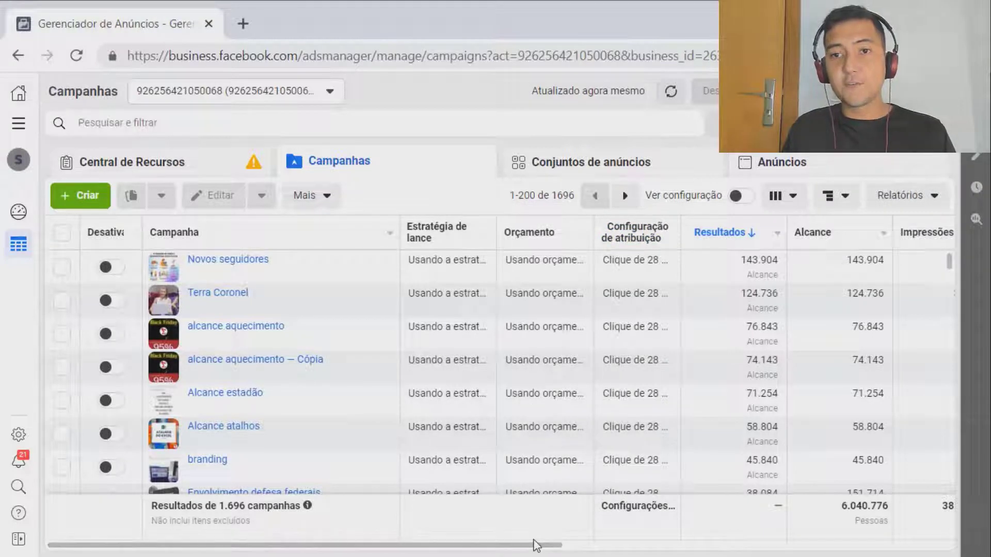
pyautogui.moveTo(533, 543); pyautogui.dragTo(941, 544)
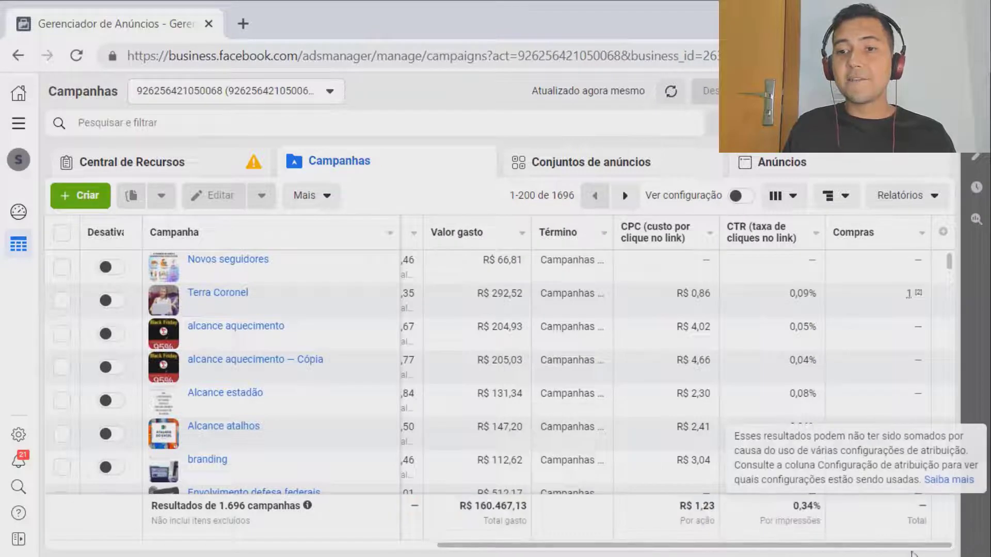
# - In the column customization, remove Nome do conjunto de anúncios, Estratégia de lance, Orçamento, Edição significativa mais recente and Configuração de atribuição
pyautogui.click(946, 234)
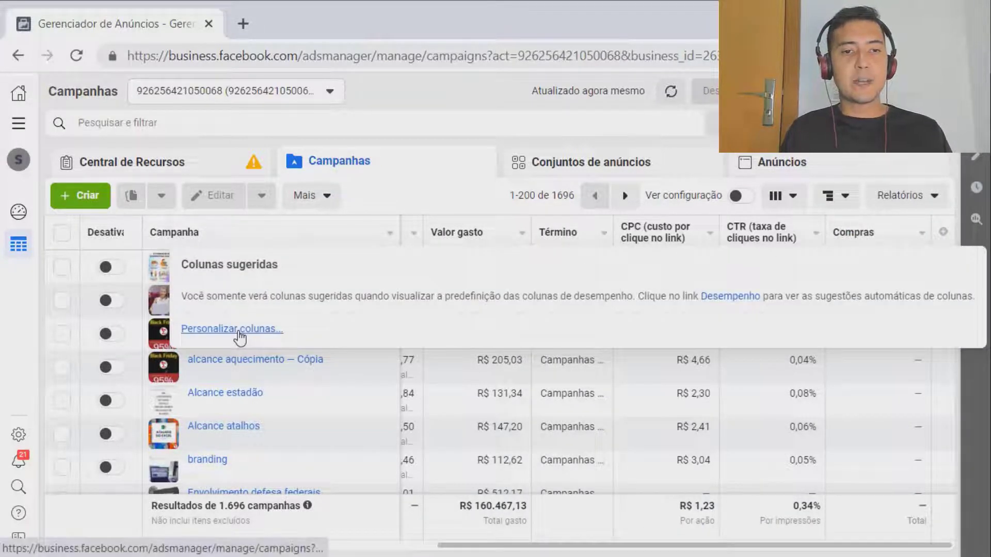
pyautogui.click(240, 337)
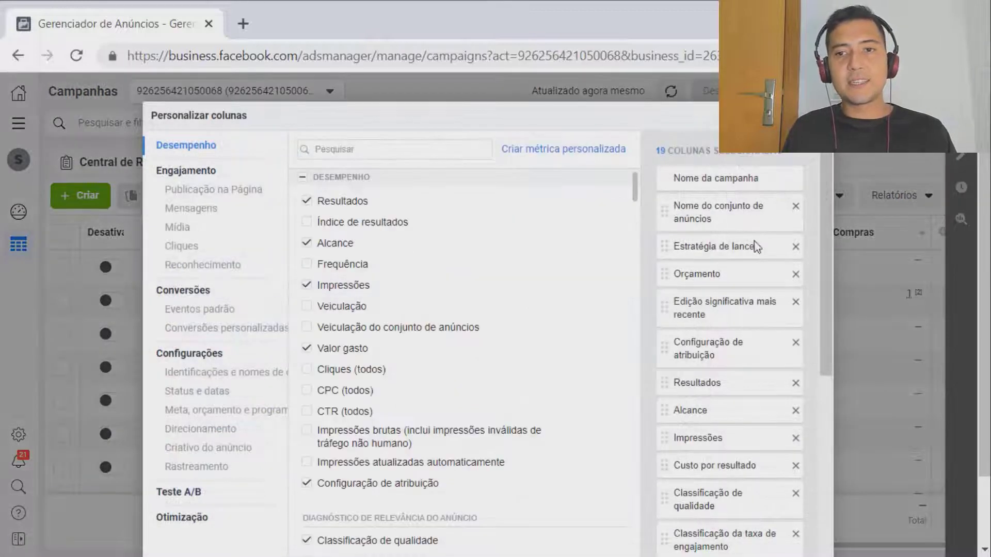
pyautogui.click(795, 208)
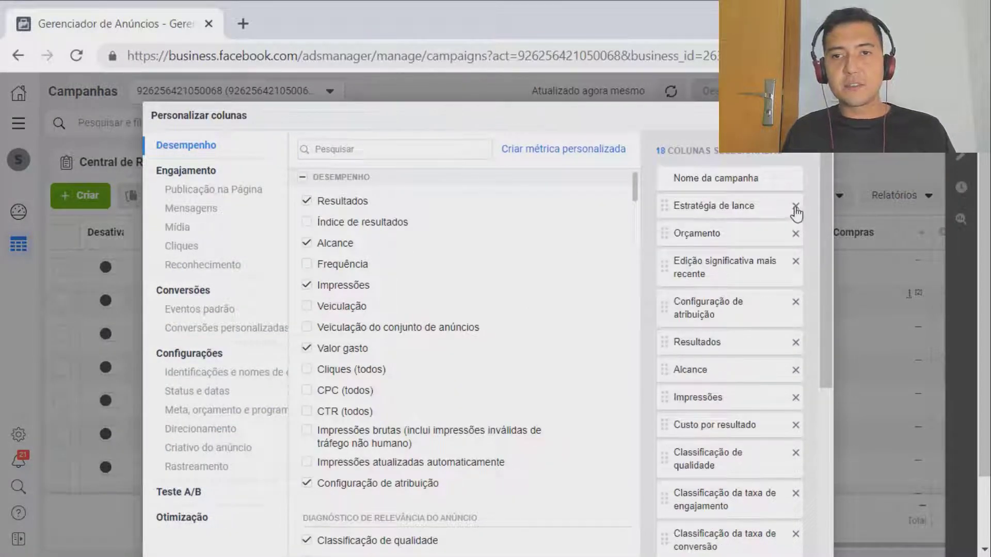
pyautogui.click(796, 208)
pyautogui.click(795, 208)
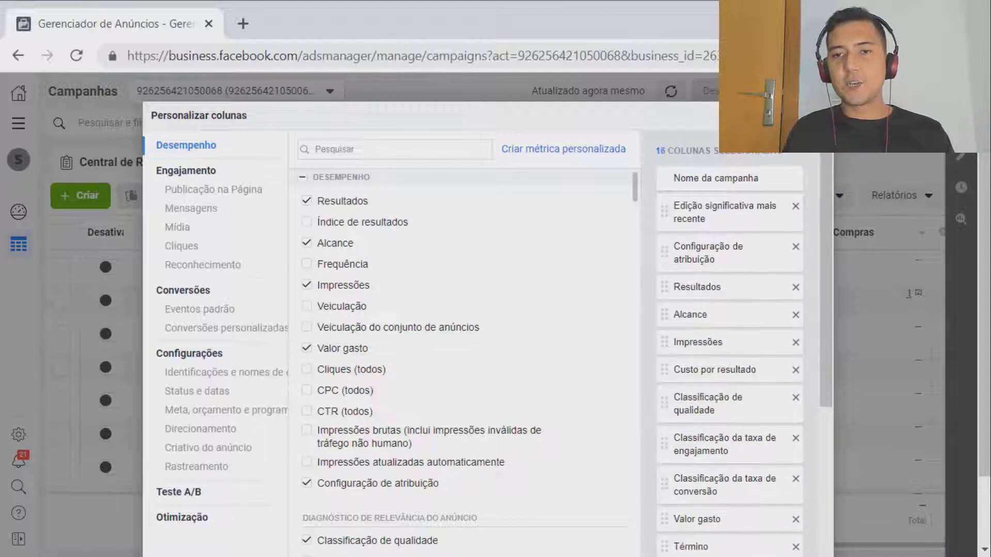
pyautogui.click(795, 206)
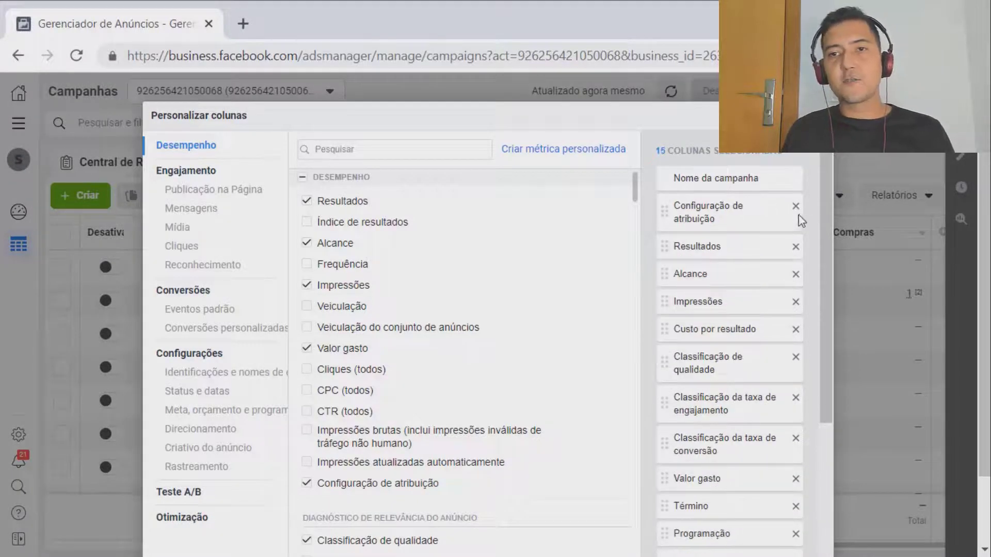
pyautogui.click(795, 209)
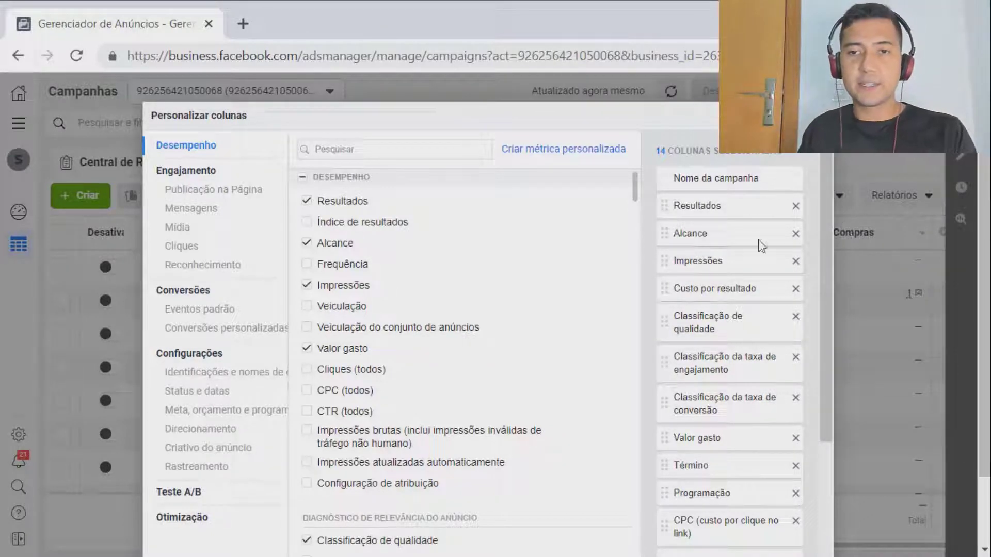
# - Remove Resultados and the Classificação columns for quality, engagement rate and conversion rate, and apply the reduced column set to the table
pyautogui.click(795, 209)
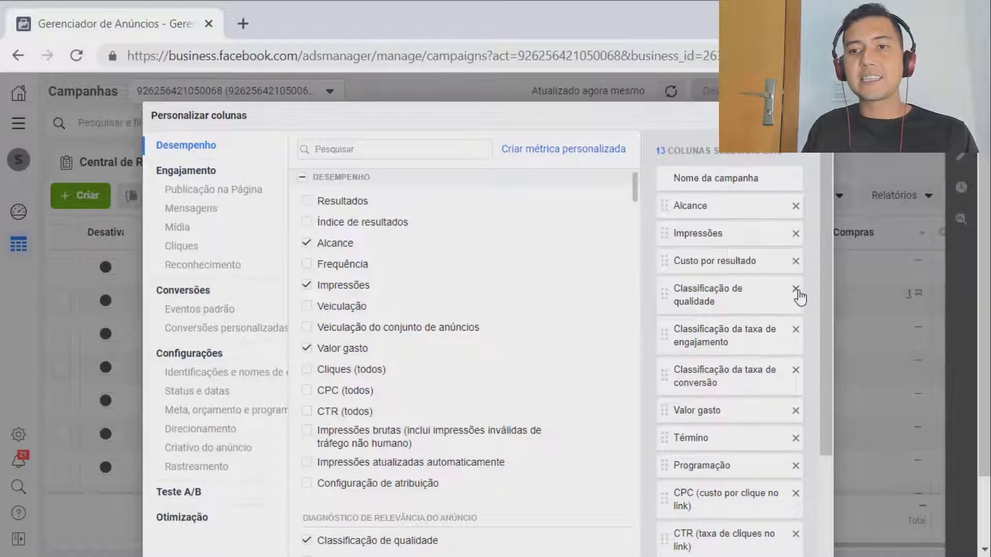
pyautogui.click(796, 291)
pyautogui.click(797, 294)
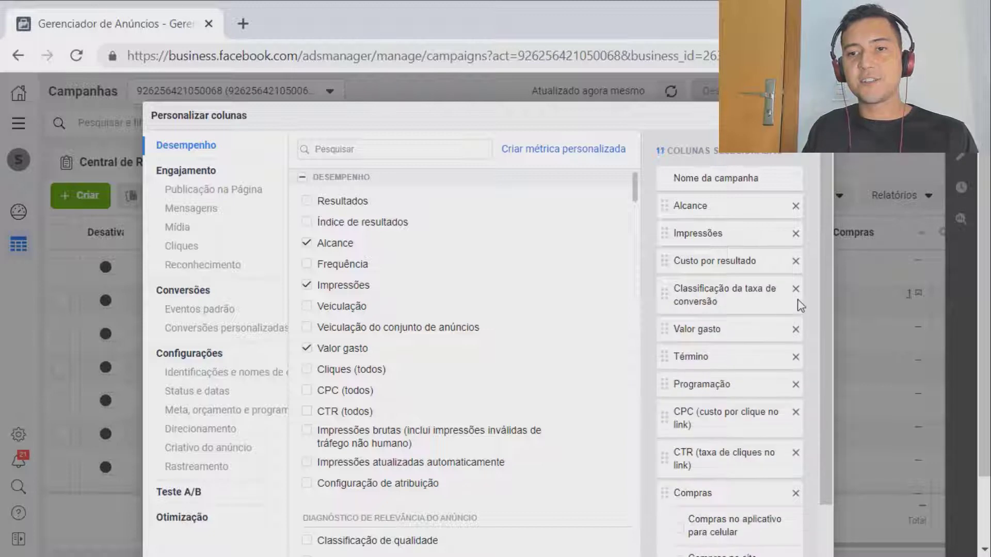
pyautogui.click(795, 297)
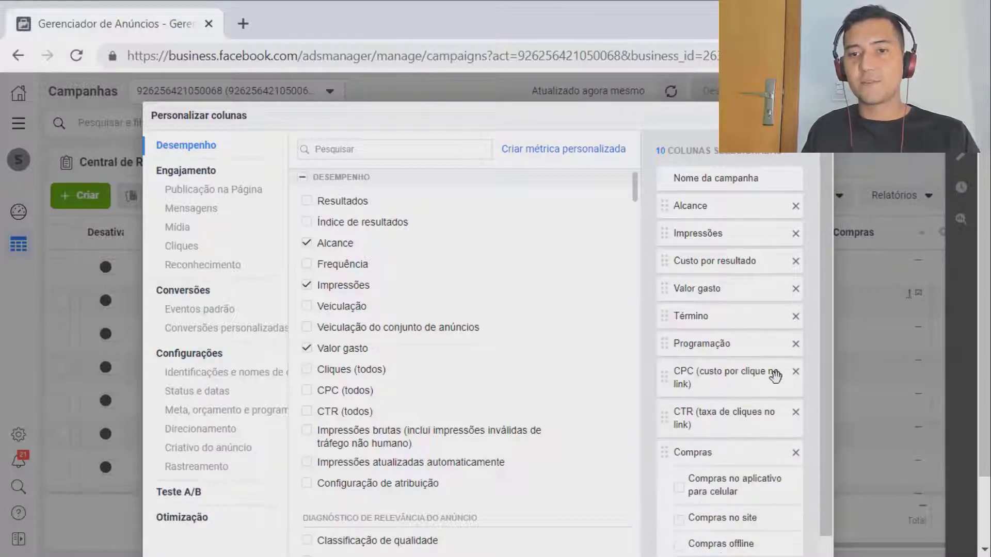
pyautogui.scroll(-1, 725, 398)
pyautogui.scroll(-2, 725, 398)
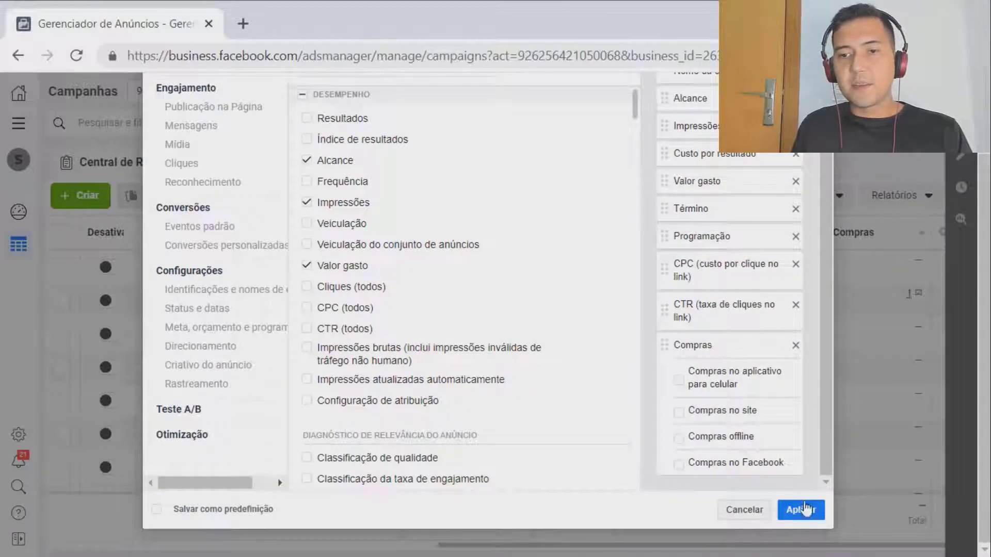
pyautogui.click(807, 510)
pyautogui.moveTo(714, 553); pyautogui.dragTo(433, 543)
pyautogui.hscroll(5, 291, 508)
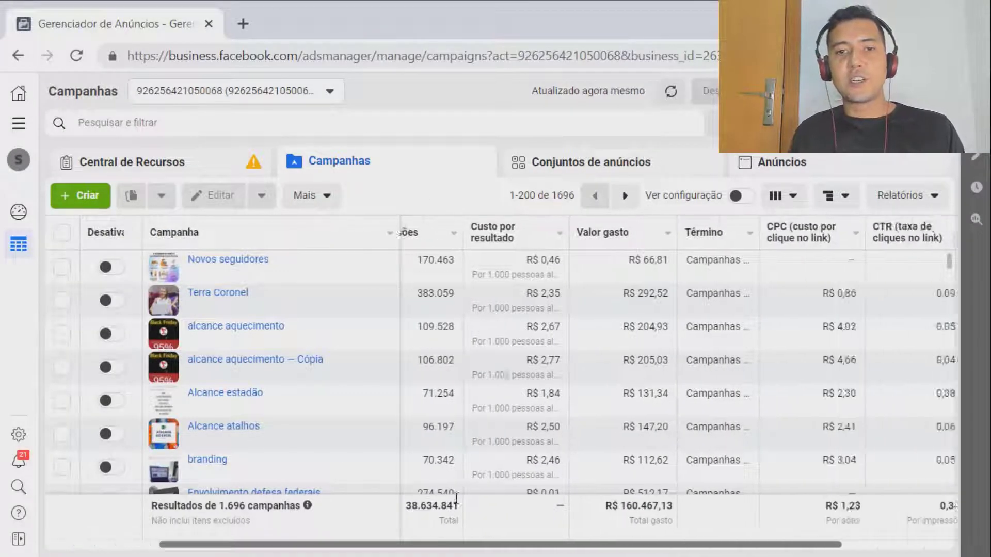
pyautogui.hscroll(-5, 485, 503)
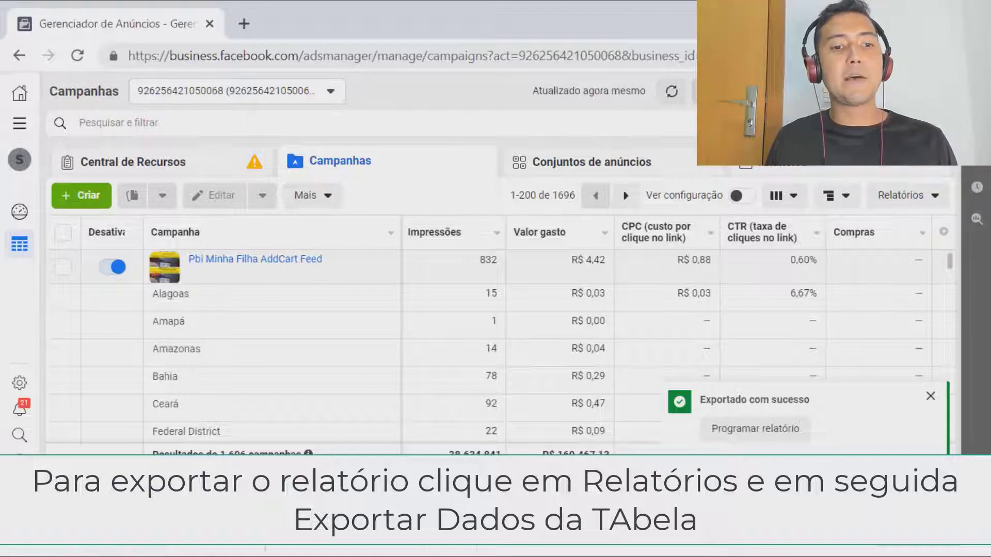
# - Open the exported campaign report in Excel, accepting the mismatch between its file format and extension
pyautogui.click(361, 546)
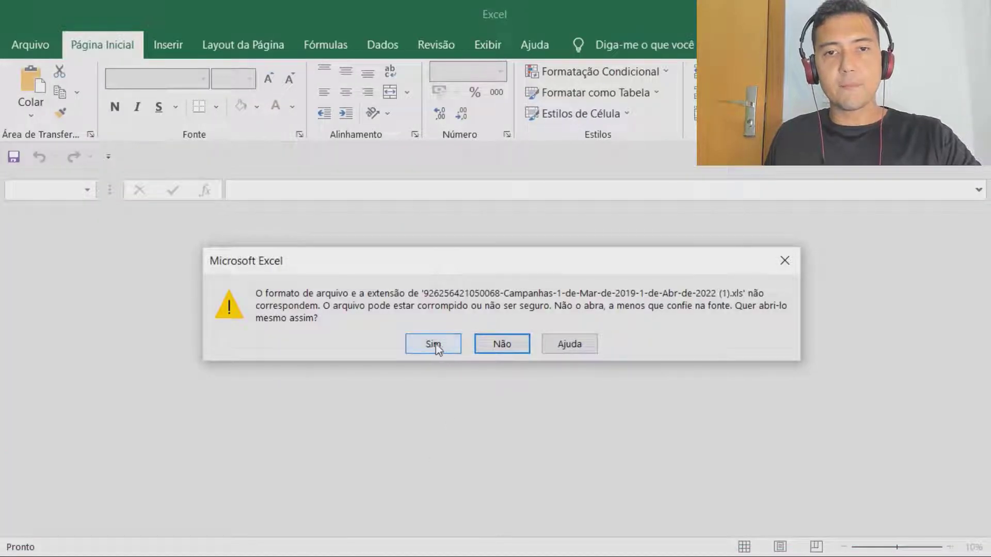
pyautogui.click(434, 344)
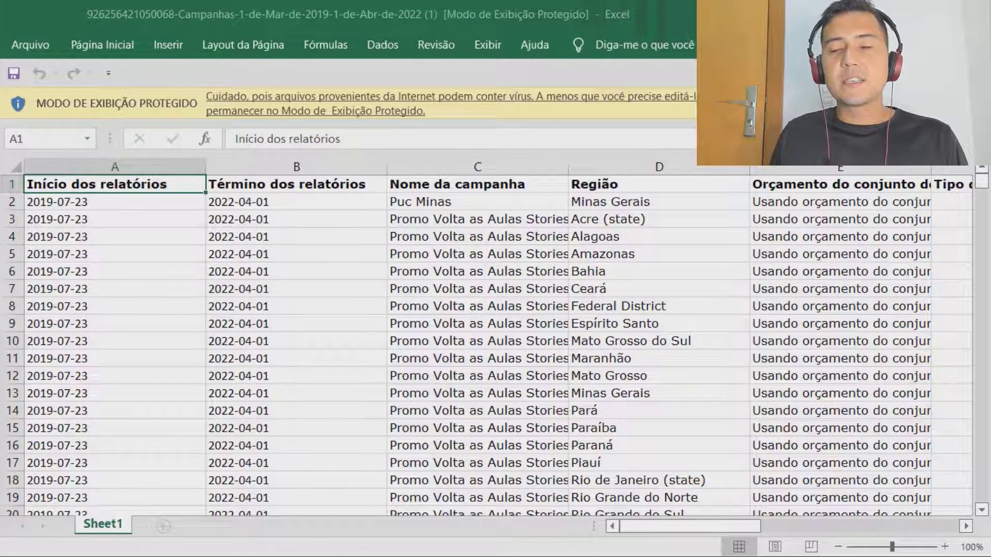
# - Enable editing of the protected report and save it to the Desktop as the Excel workbook "dados facebook", replacing the existing file
pyautogui.click(825, 103)
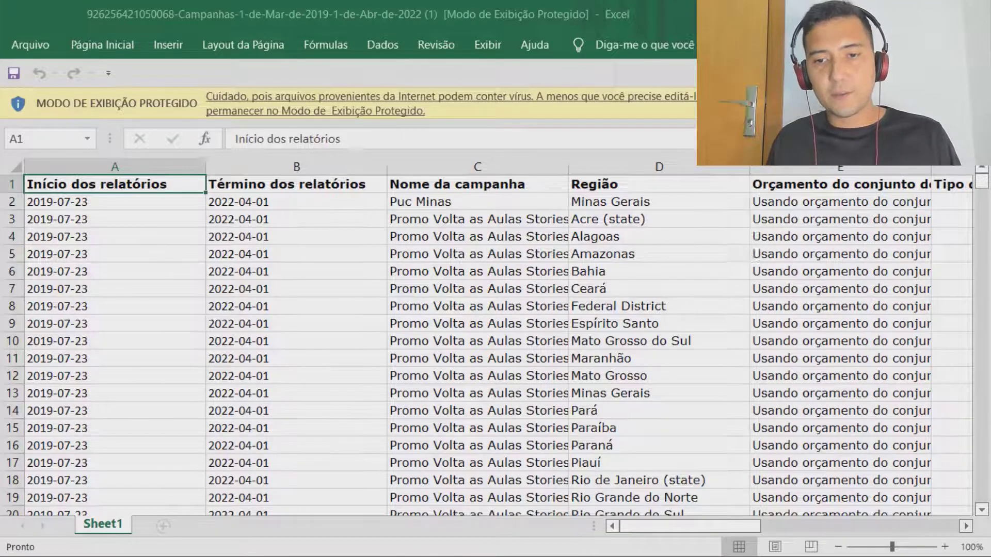
pyautogui.moveTo(721, 532); pyautogui.dragTo(508, 510)
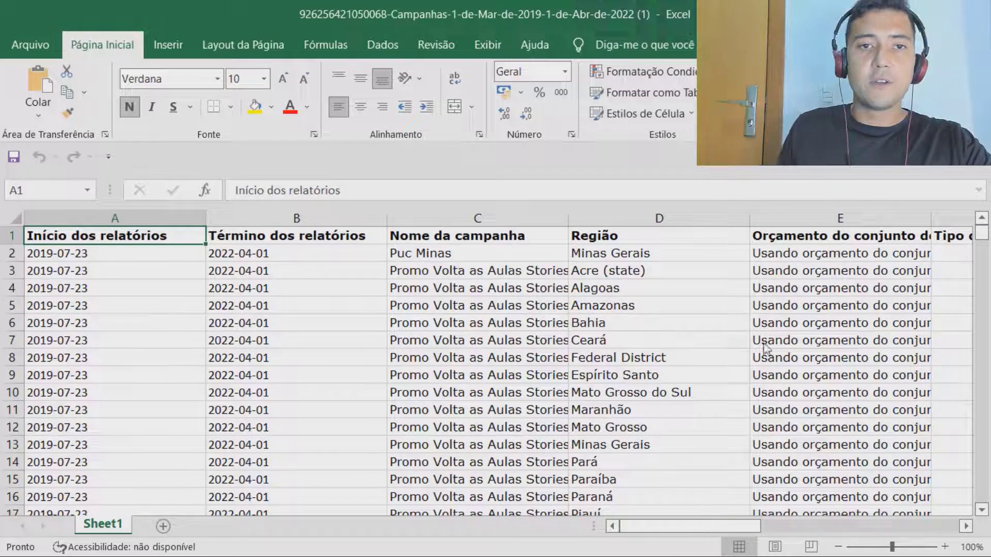
pyautogui.press('F12')
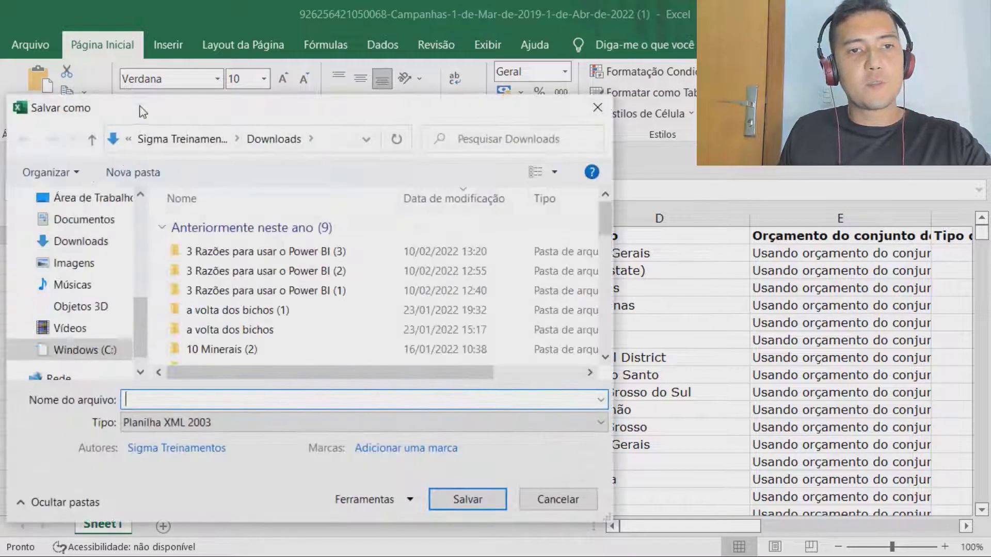
pyautogui.click(88, 197)
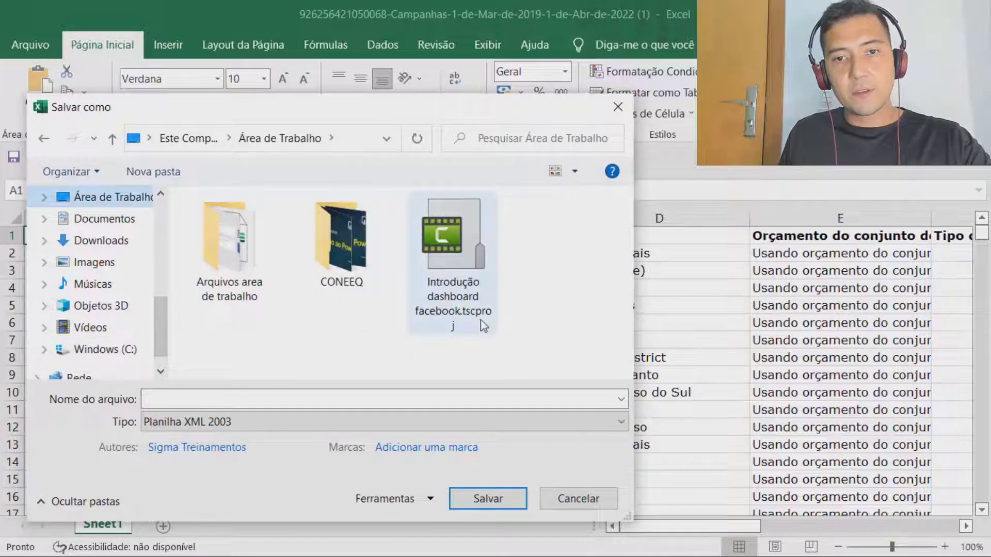
pyautogui.click(378, 397)
pyautogui.click(236, 422)
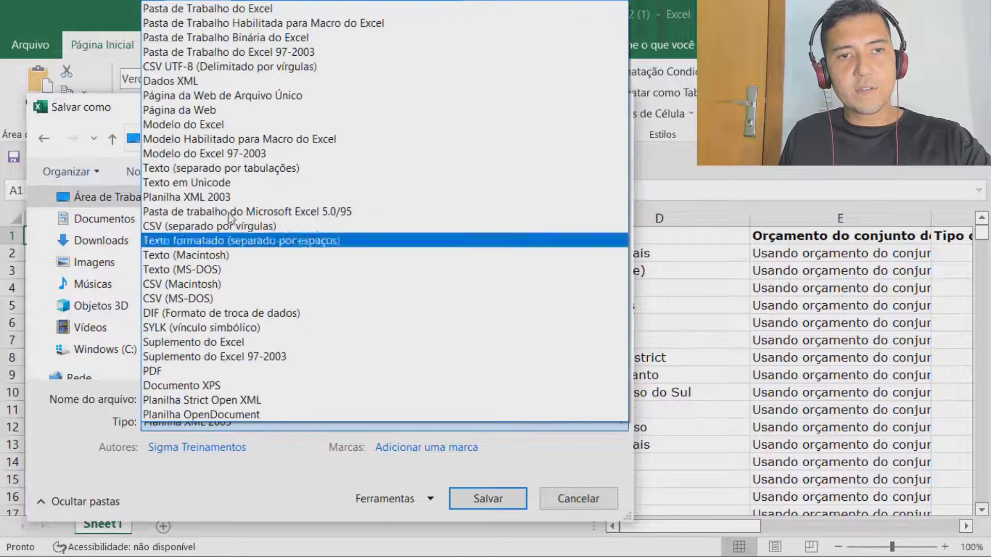
pyautogui.click(207, 8)
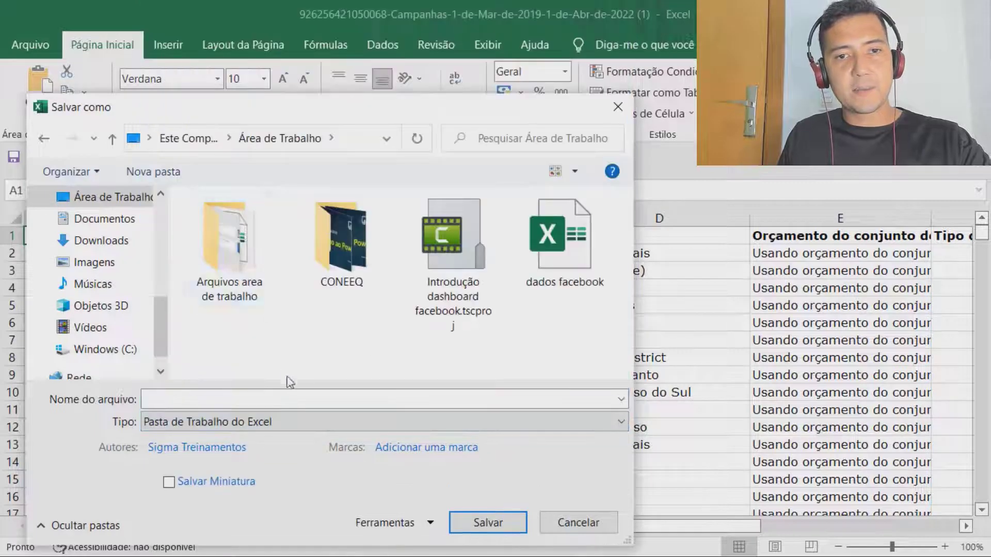
pyautogui.click(558, 287)
pyautogui.click(284, 424)
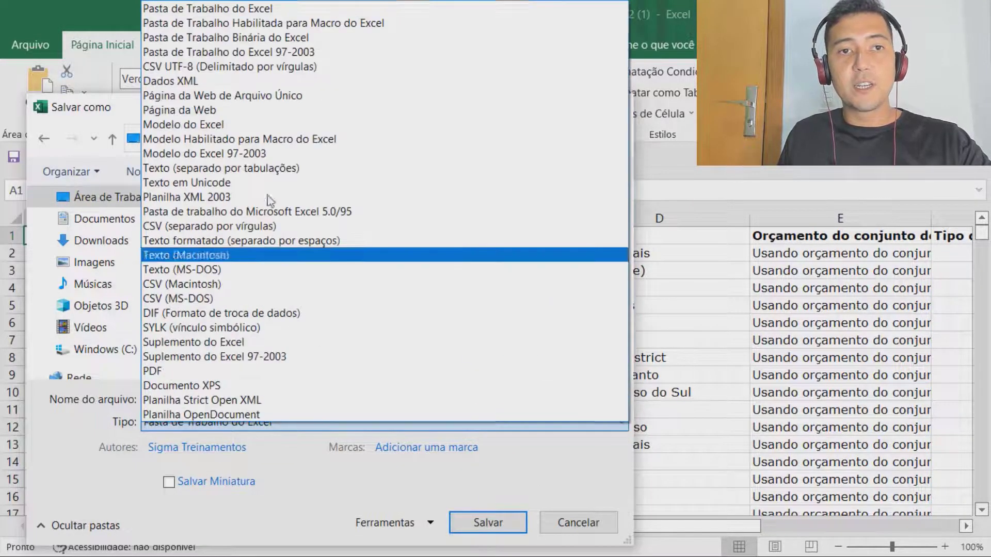
pyautogui.click(246, 10)
pyautogui.click(475, 524)
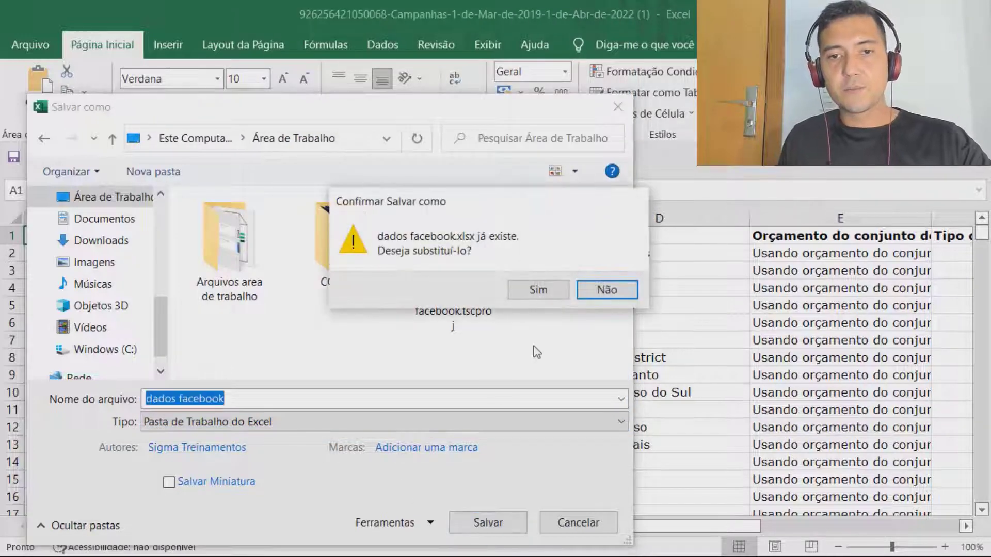
pyautogui.click(543, 290)
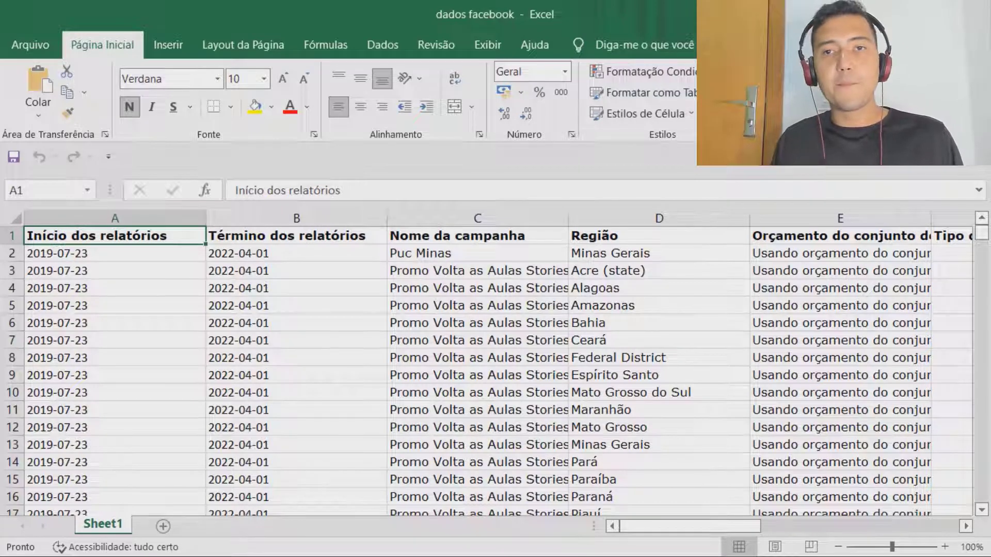
# - Switch to Power BI Desktop and create a new blank report from the open Dashboard FAcebook ADs file
pyautogui.hotkey('alt', 'Tab')
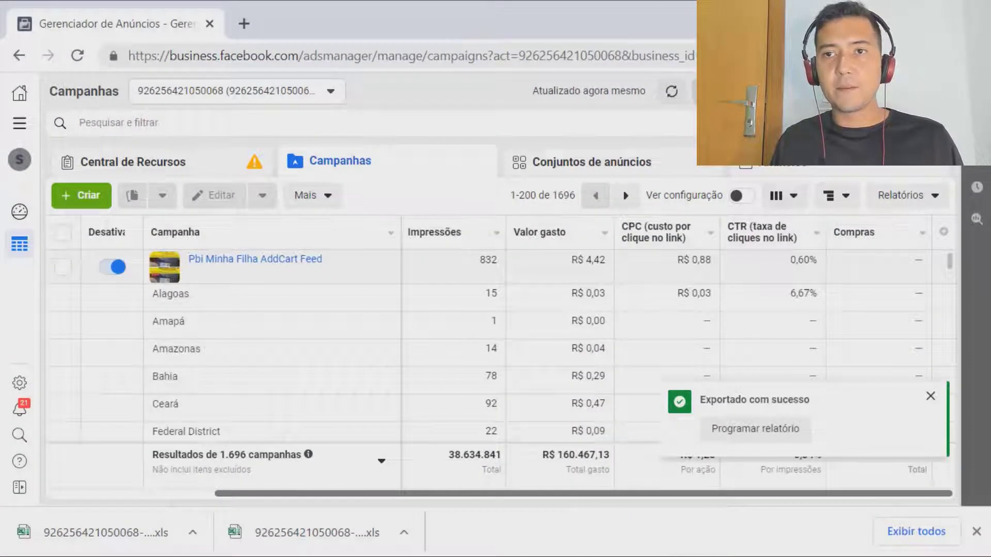
pyautogui.hotkey('alt', 'Tab')
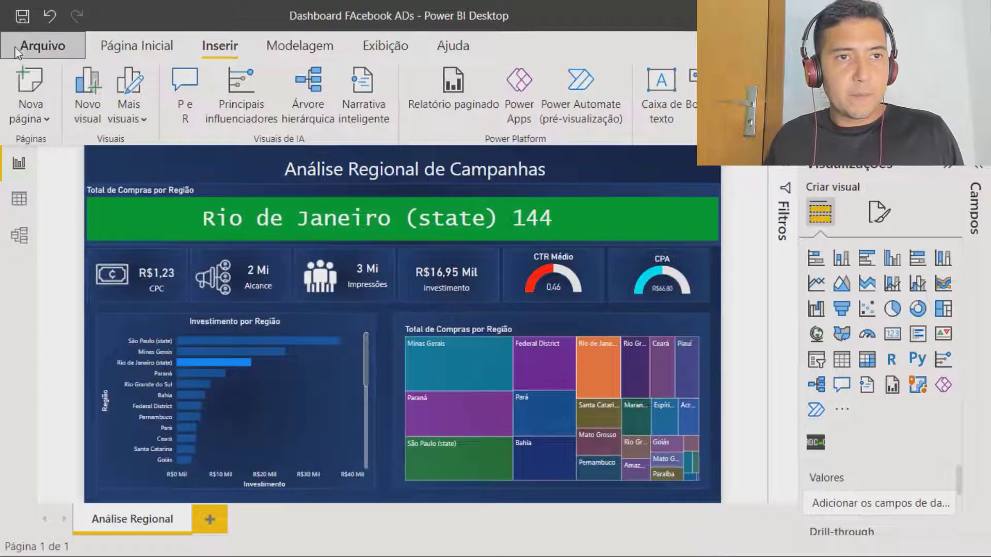
pyautogui.click(18, 52)
pyautogui.click(58, 69)
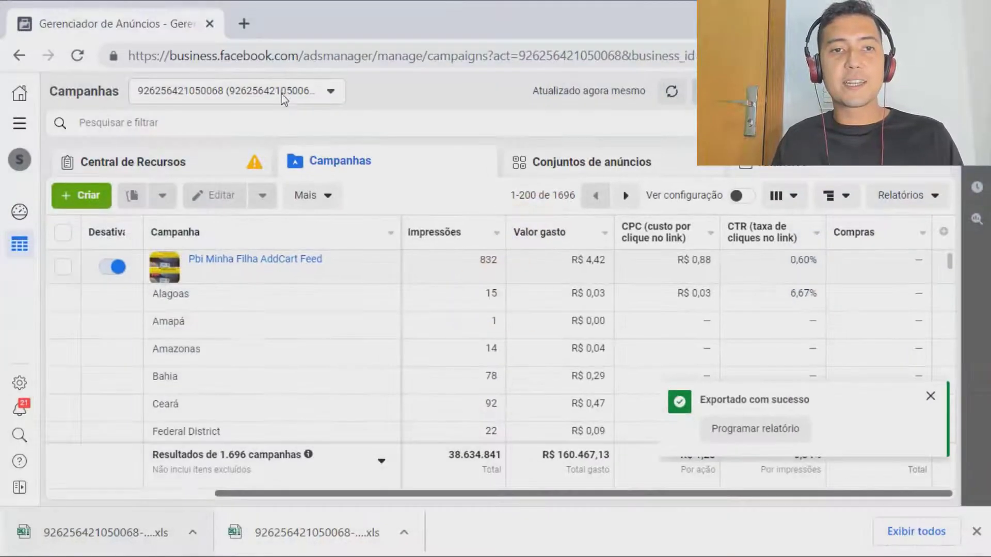
# - In a new Chrome tab, search for "download power bi" and examine the Power BI Desktop option on Microsoft's downloads page
pyautogui.click(244, 23)
pyautogui.write('d')
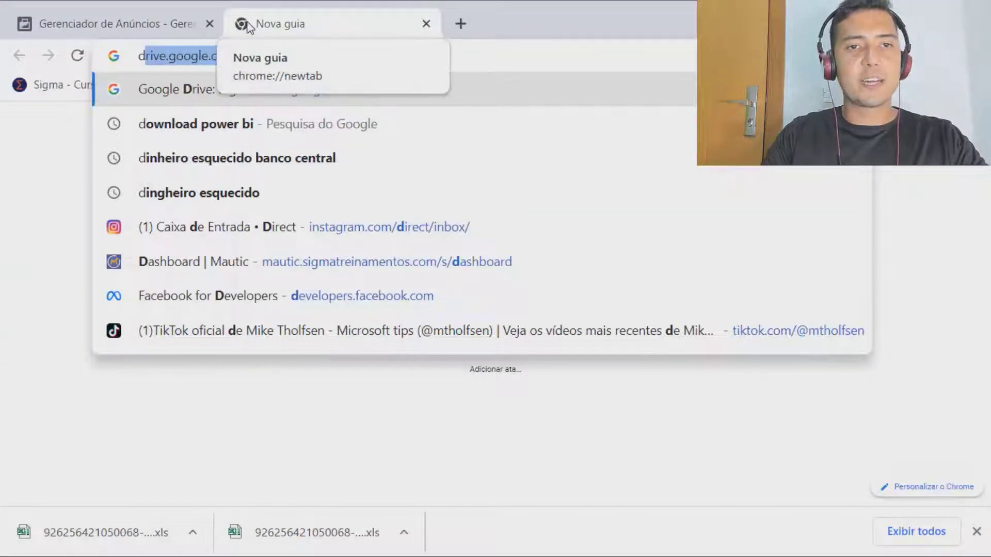
pyautogui.press('Down')
pyautogui.press('Return')
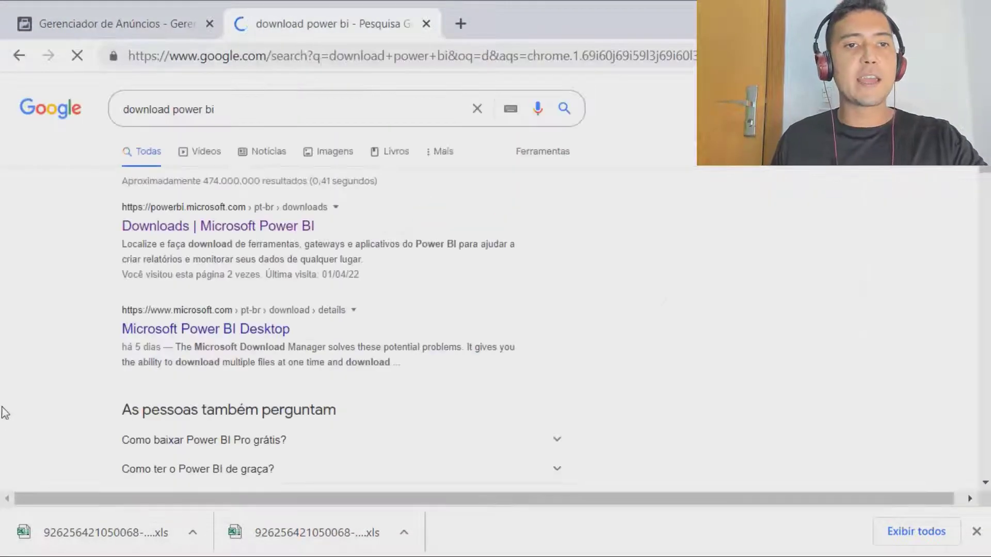
pyautogui.click(127, 227)
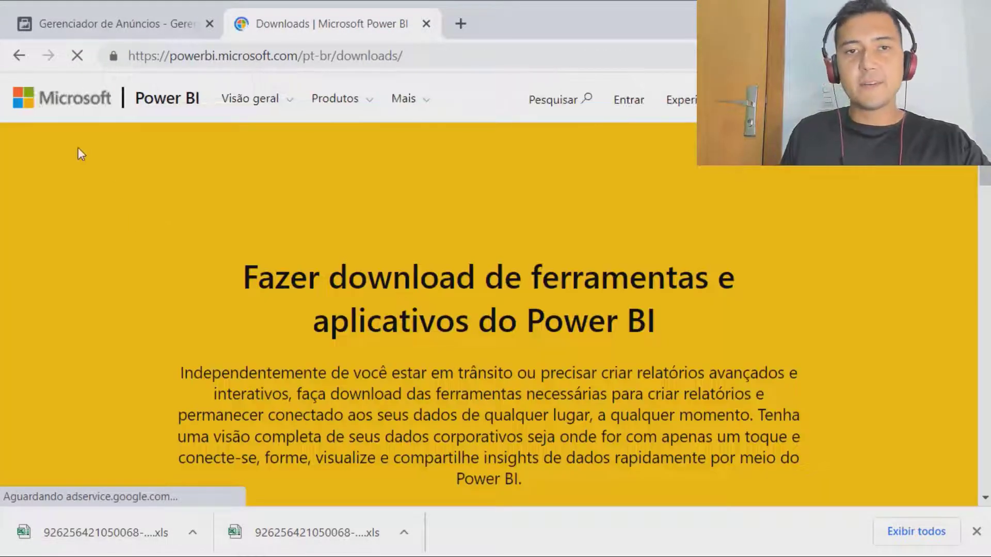
pyautogui.scroll(-5, 370, 338)
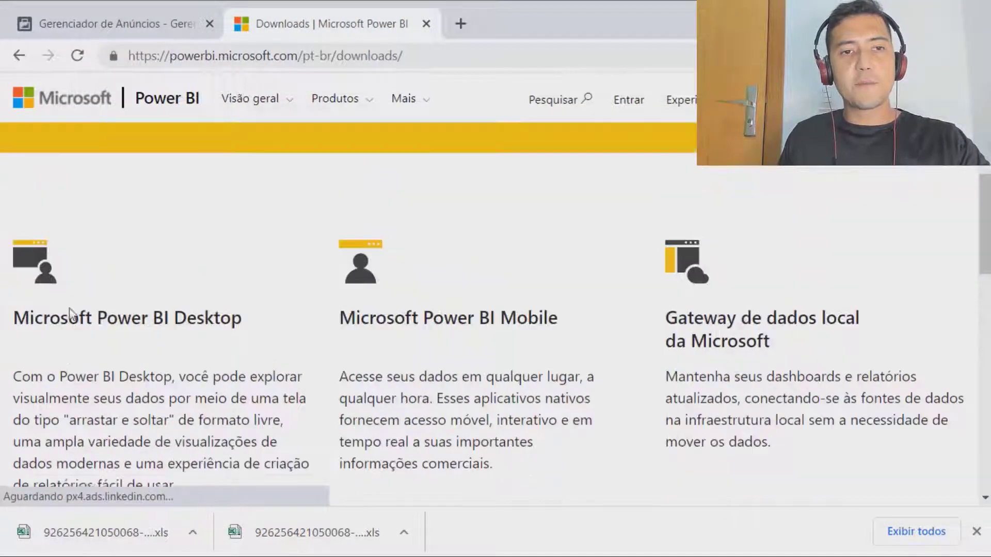
pyautogui.scroll(-4, 84, 354)
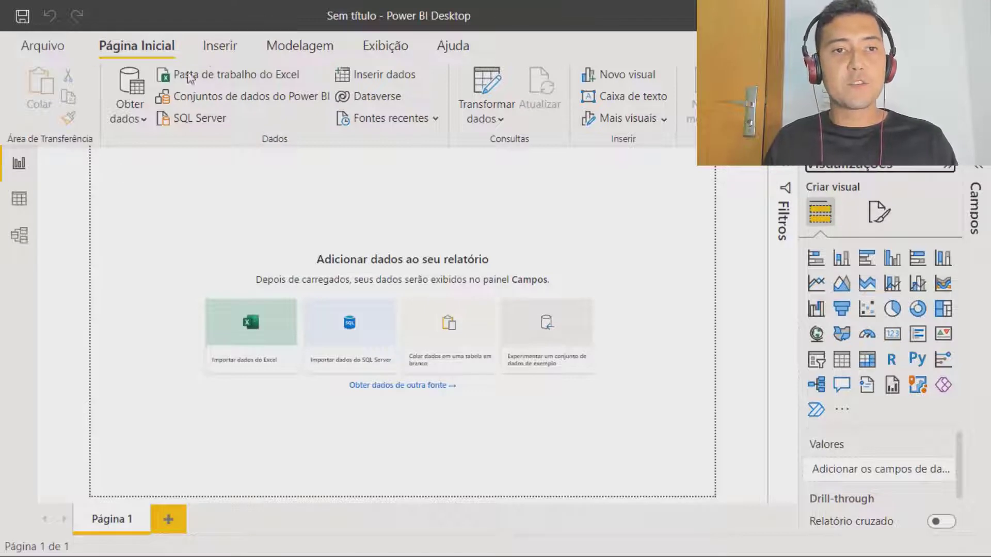
# - In the blank Power BI Desktop report, connect to the Excel workbook "dados facebook" and open its Sheet1 in Power Query for transformation
pyautogui.click(140, 127)
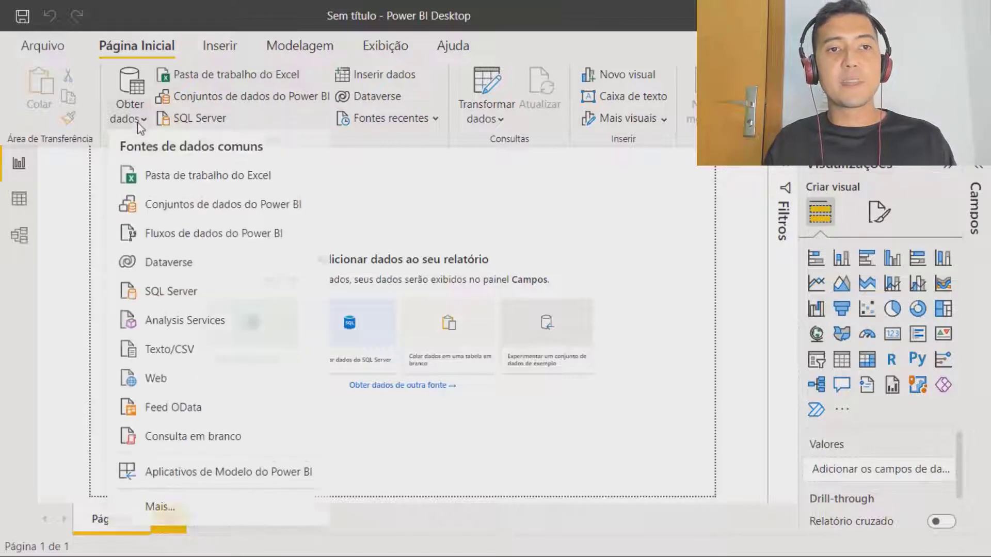
pyautogui.click(161, 181)
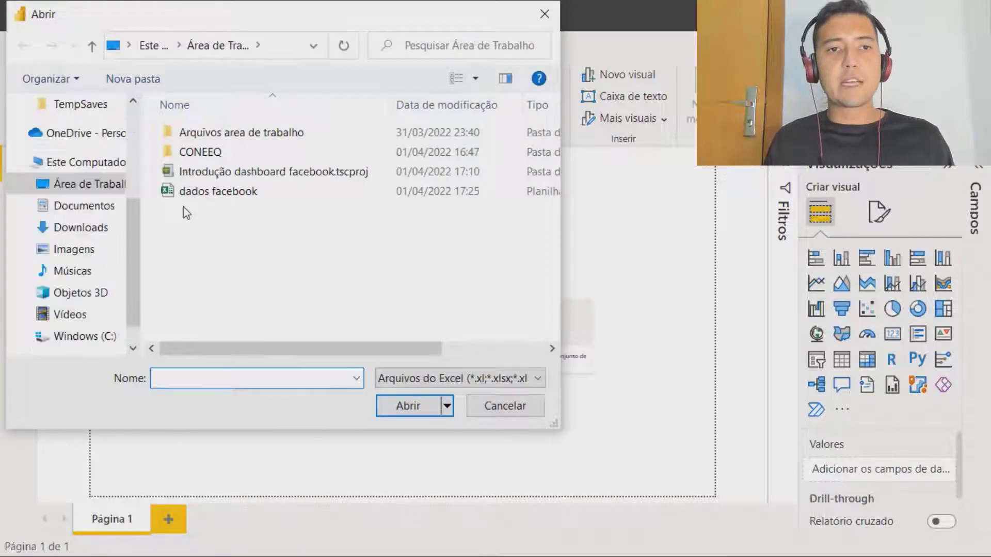
pyautogui.click(174, 198)
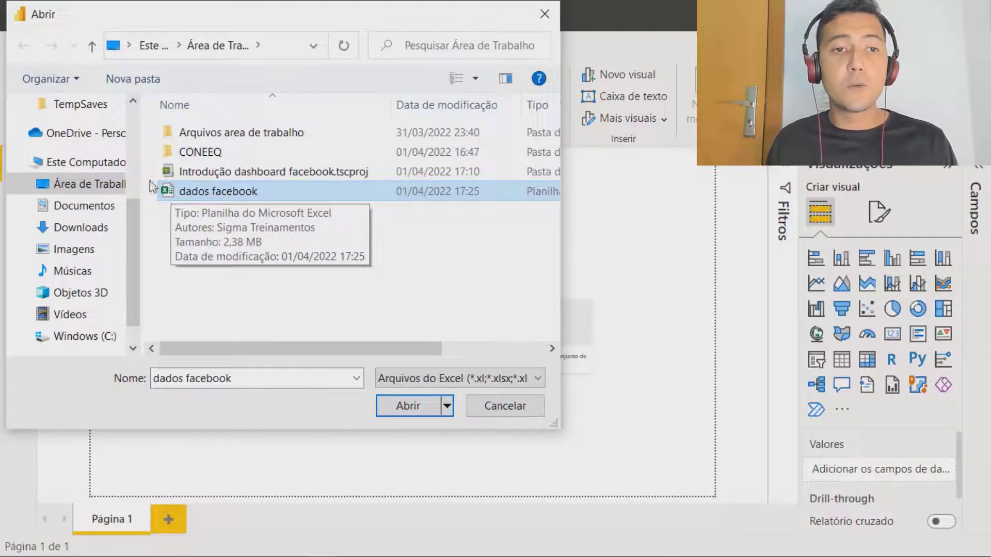
pyautogui.click(419, 410)
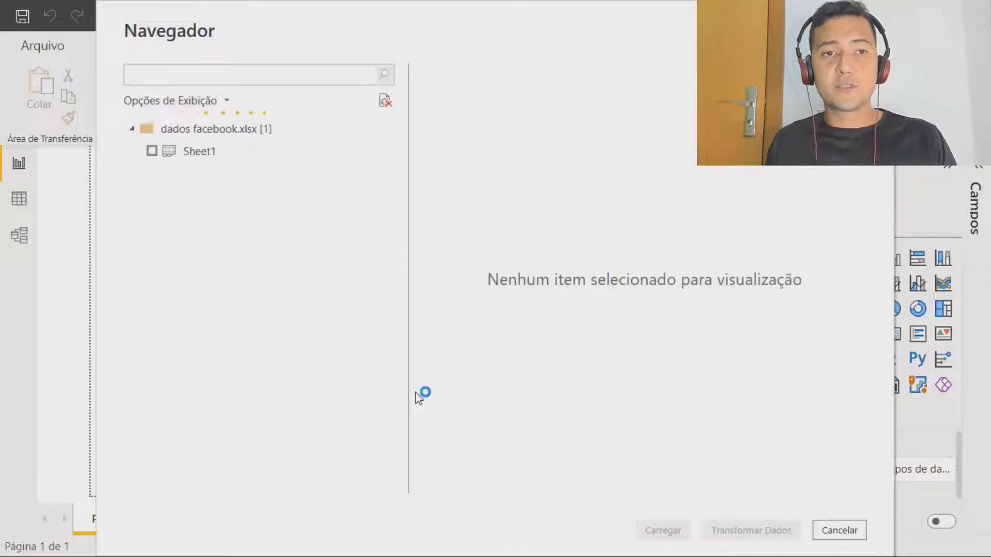
pyautogui.click(152, 151)
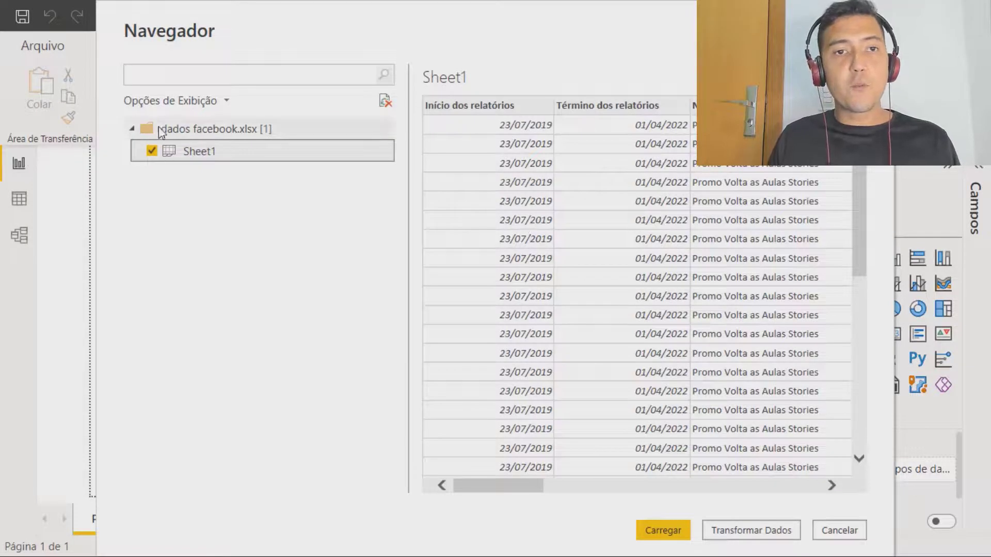
pyautogui.click(728, 529)
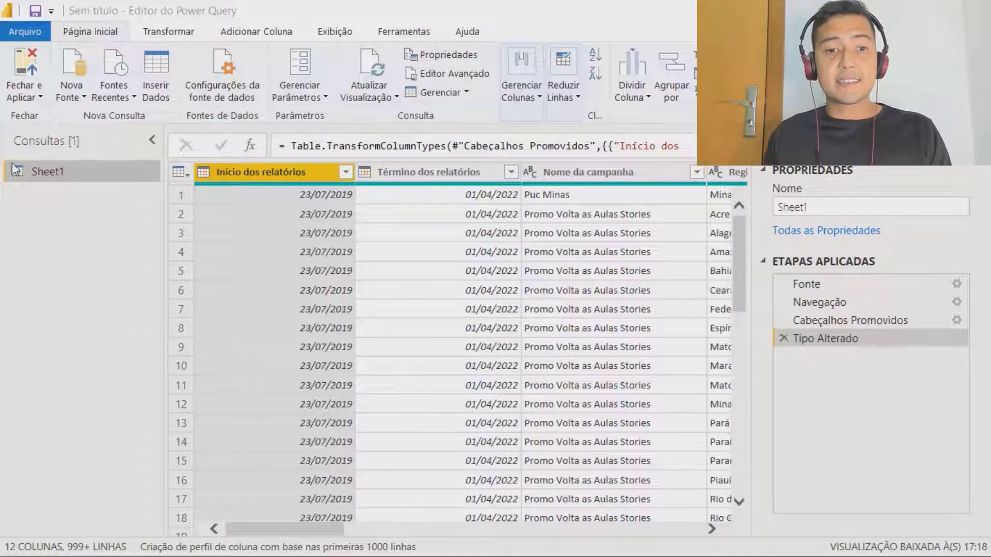
# - Remove the Início dos relatórios, Término dos relatórios and Nome da campanha columns from the Sheet1 query
pyautogui.moveTo(267, 169); pyautogui.dragTo(304, 185)
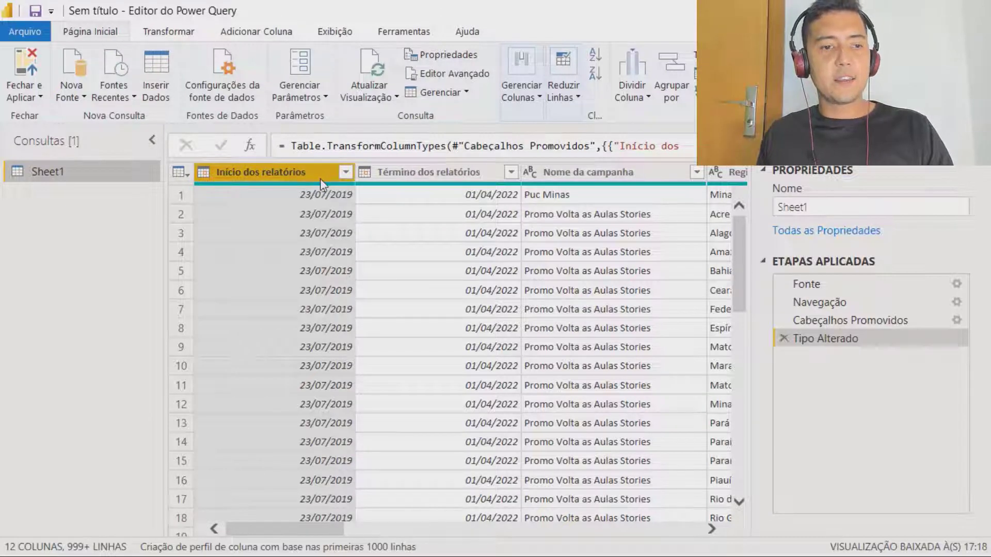
pyautogui.keyDown('ctrl'); pyautogui.click(416, 169); pyautogui.keyUp('ctrl')
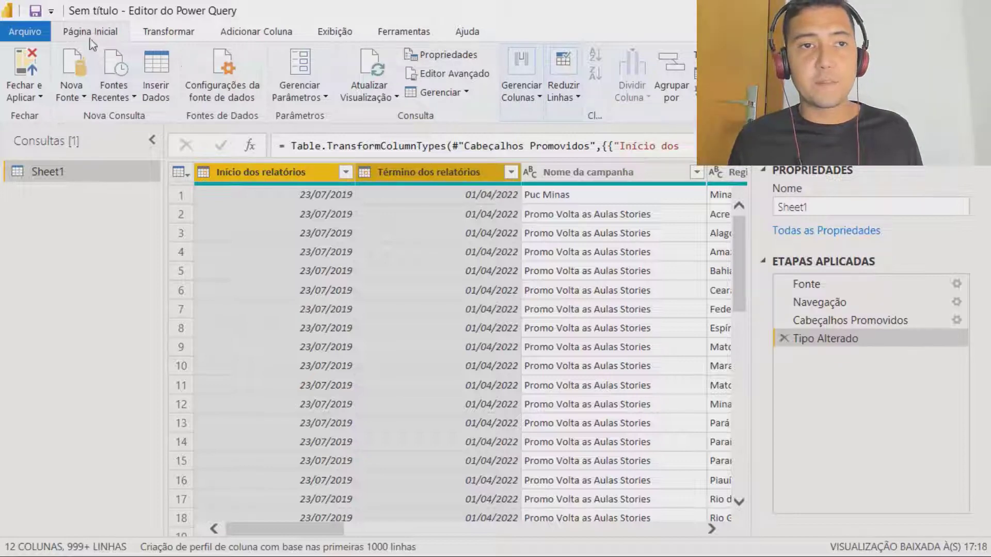
pyautogui.click(524, 92)
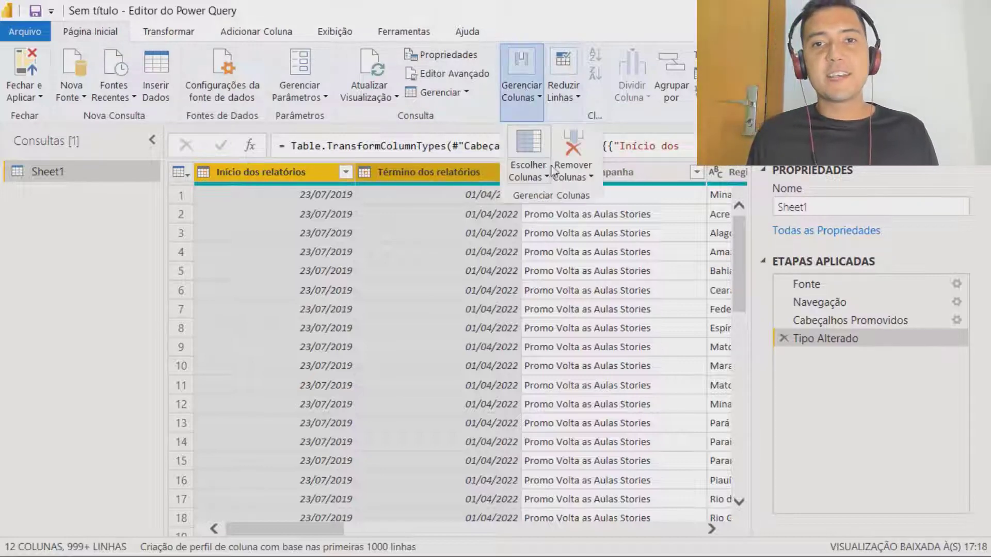
pyautogui.click(571, 150)
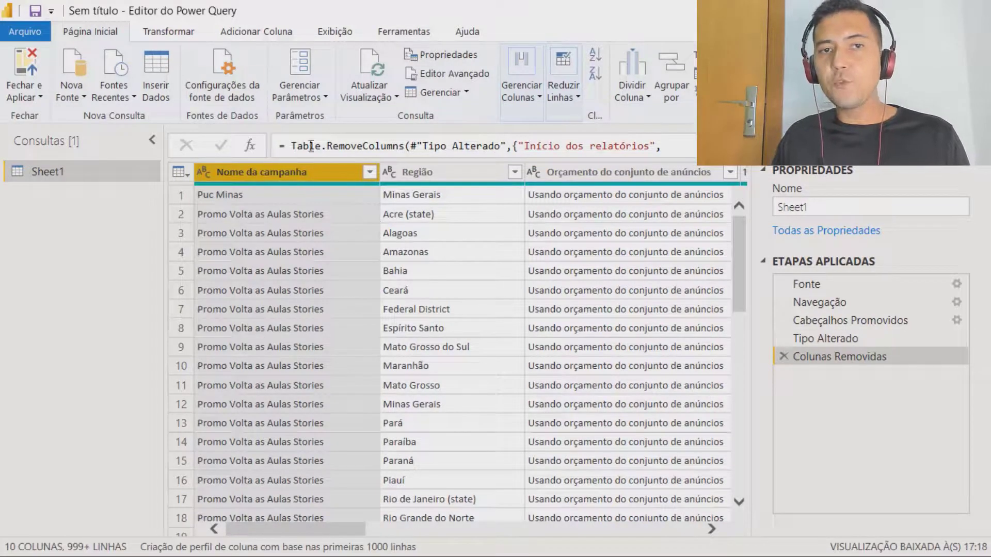
pyautogui.click(522, 90)
pyautogui.click(570, 147)
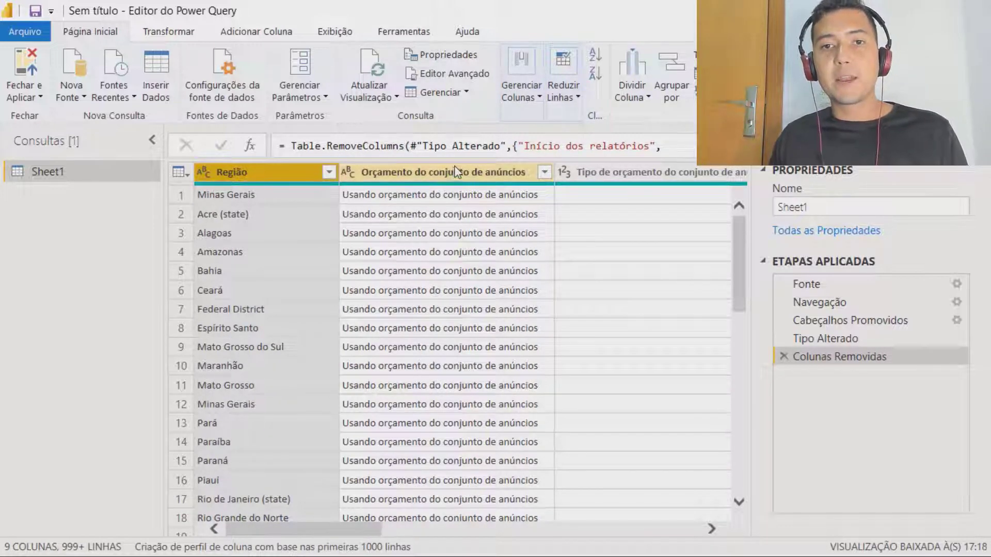
# - Remove the Orçamento do conjunto de anúncios and Tipo de orçamento do conjunto de anúncios columns, and select the Região column
pyautogui.click(470, 172)
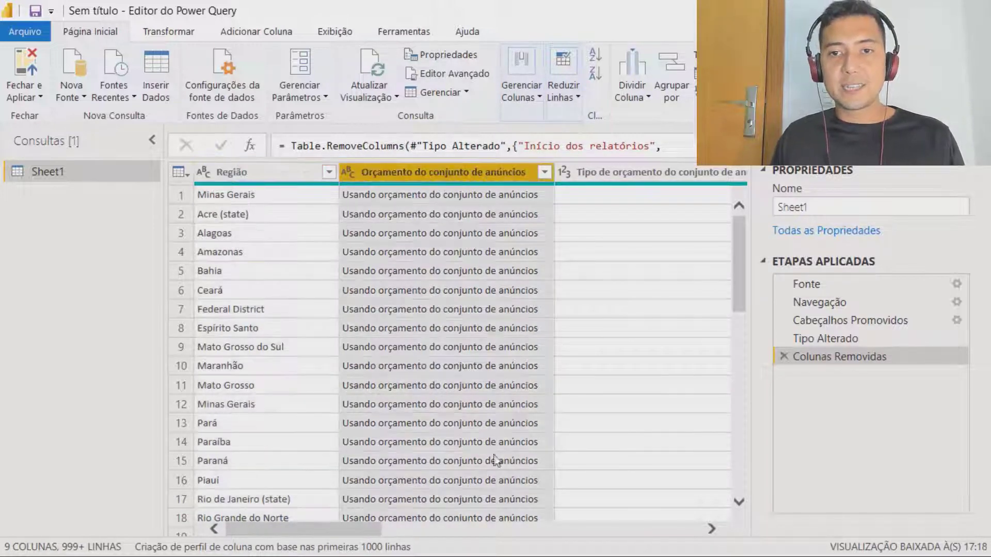
pyautogui.moveTo(361, 529); pyautogui.dragTo(411, 529)
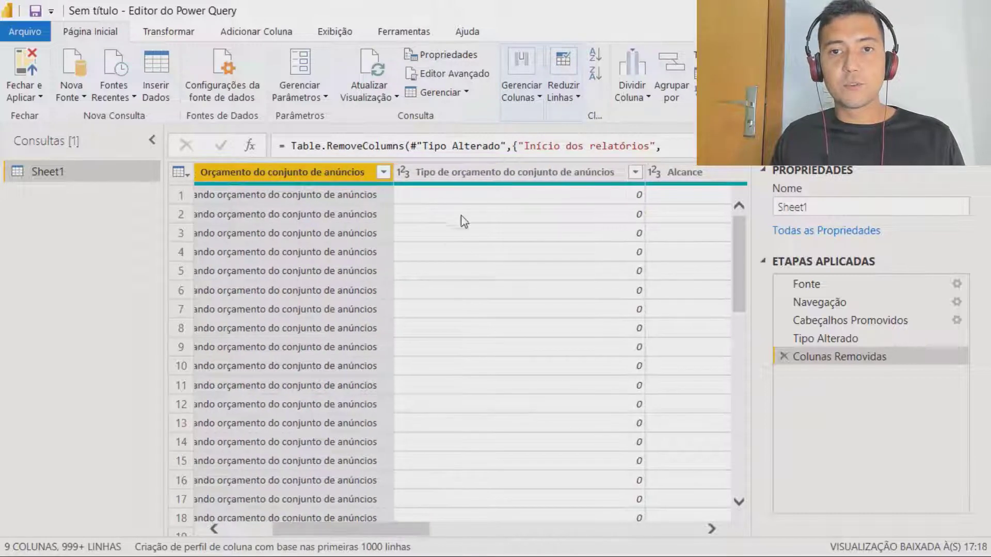
pyautogui.keyDown('ctrl'); pyautogui.click(489, 171); pyautogui.keyUp('ctrl')
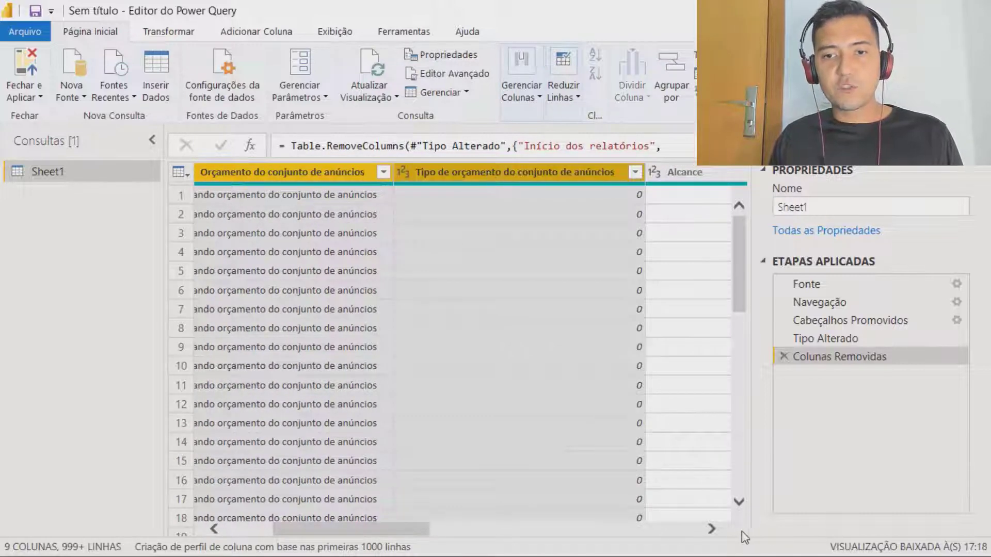
pyautogui.click(712, 529)
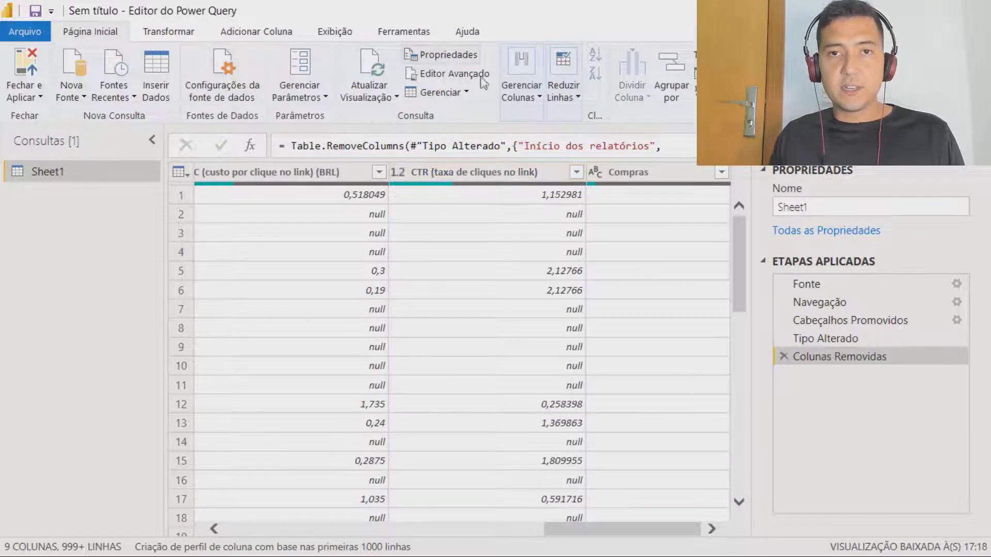
pyautogui.click(520, 101)
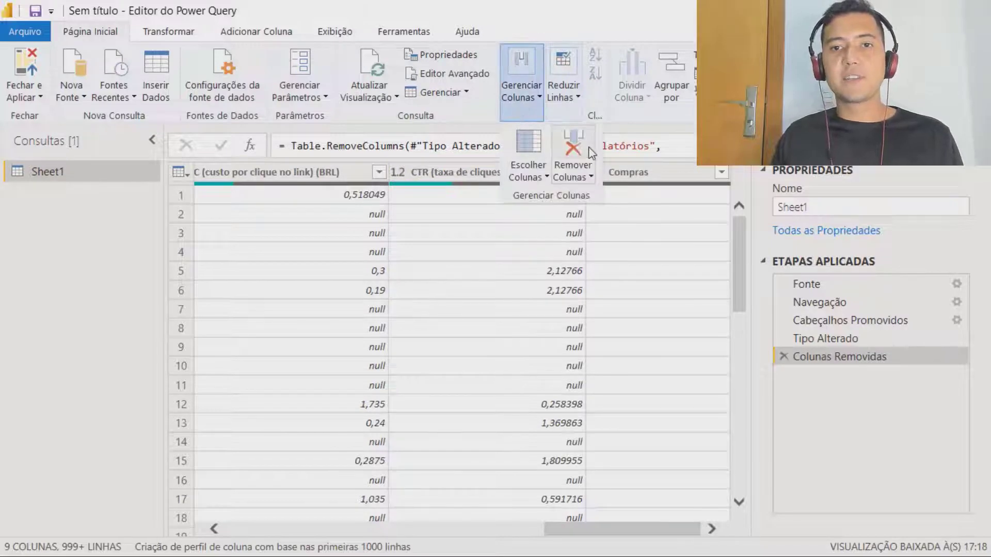
pyautogui.click(573, 148)
pyautogui.moveTo(514, 524); pyautogui.dragTo(72, 519)
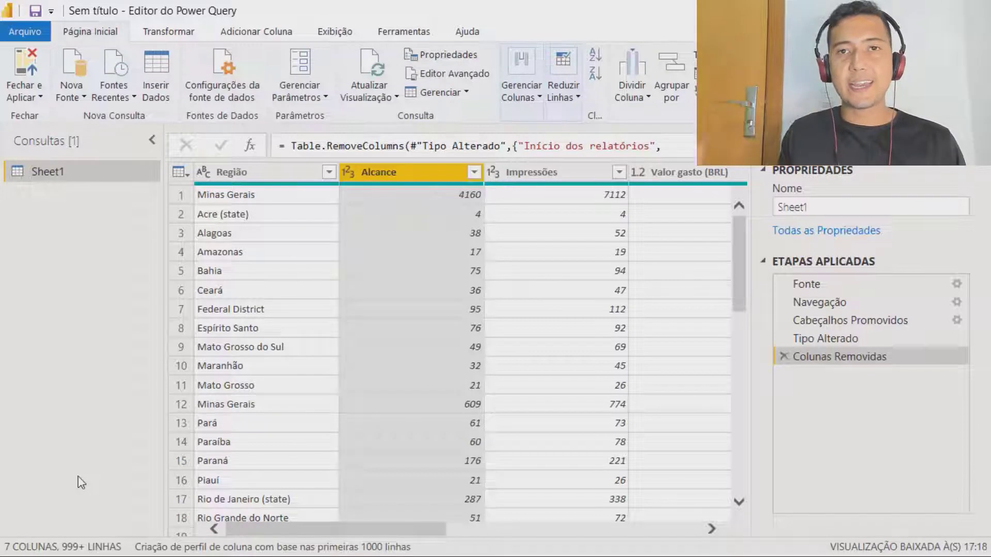
pyautogui.click(272, 175)
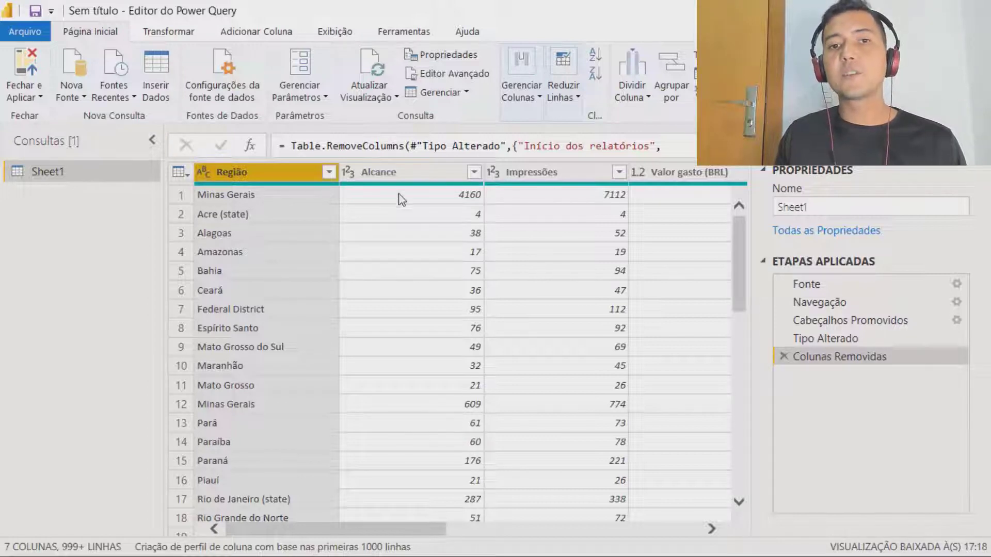
# - Change the data type of the Valor gasto (BRL) and CPC (custo por clique no link) (BRL) columns to Número decimal fixo
pyautogui.click(369, 166)
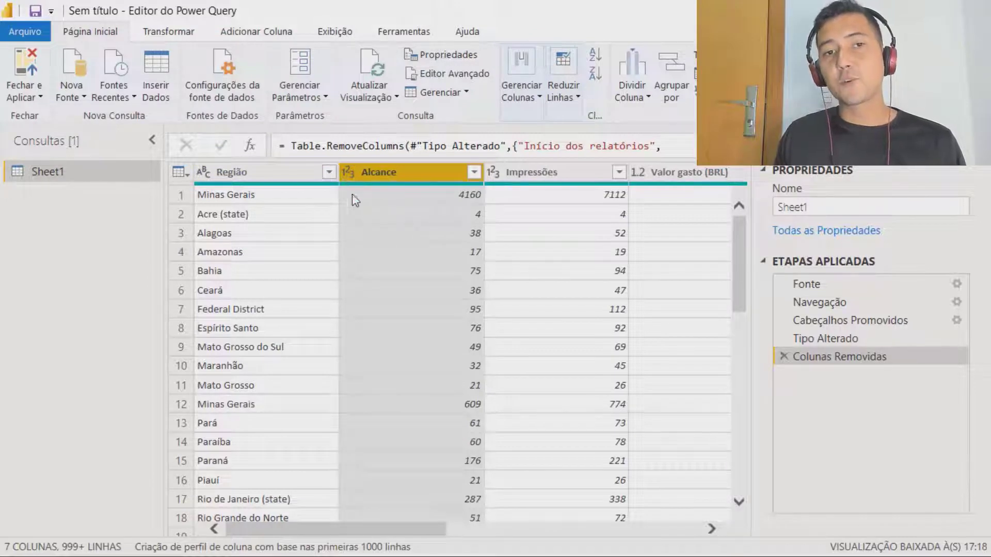
pyautogui.moveTo(421, 530); pyautogui.dragTo(524, 542)
pyautogui.click(440, 171)
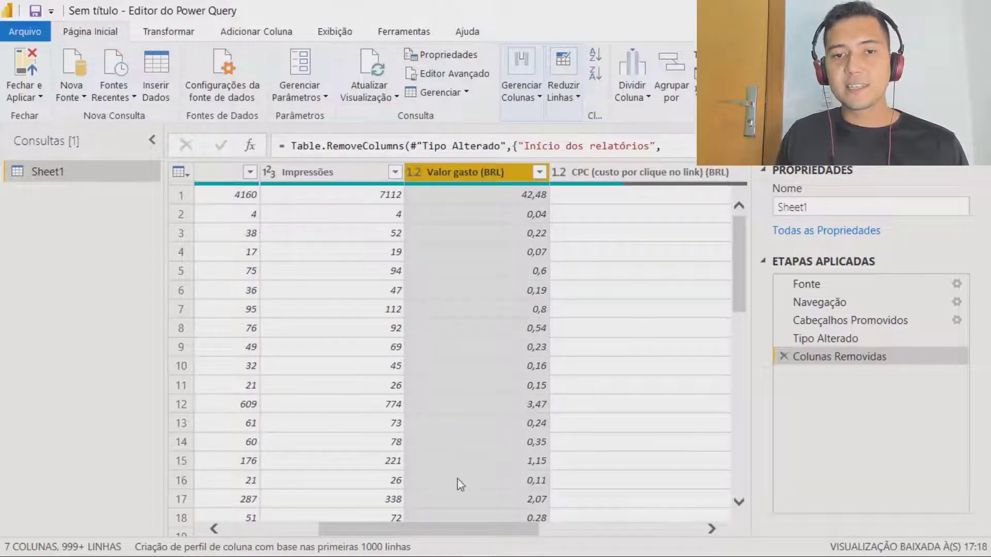
pyautogui.moveTo(480, 537); pyautogui.dragTo(583, 537)
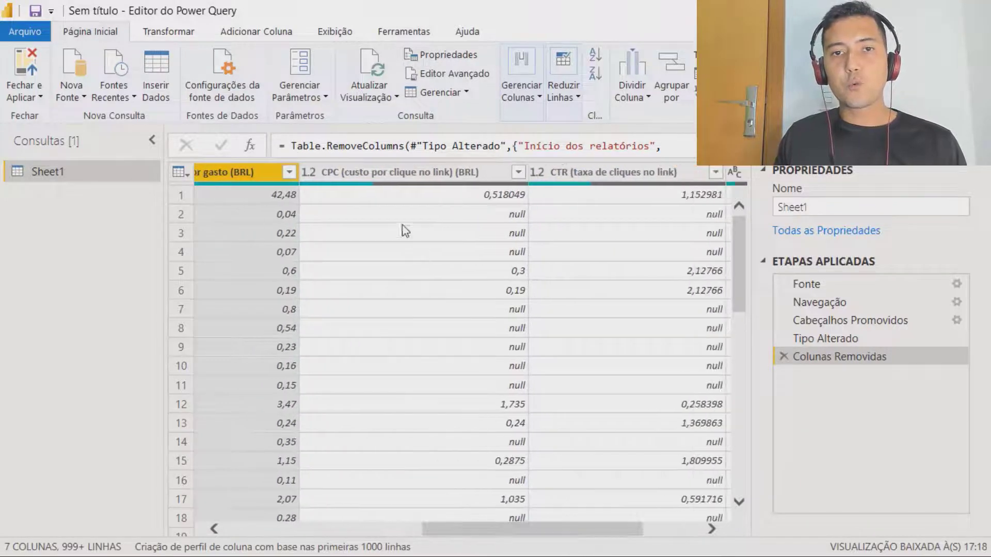
pyautogui.click(312, 169)
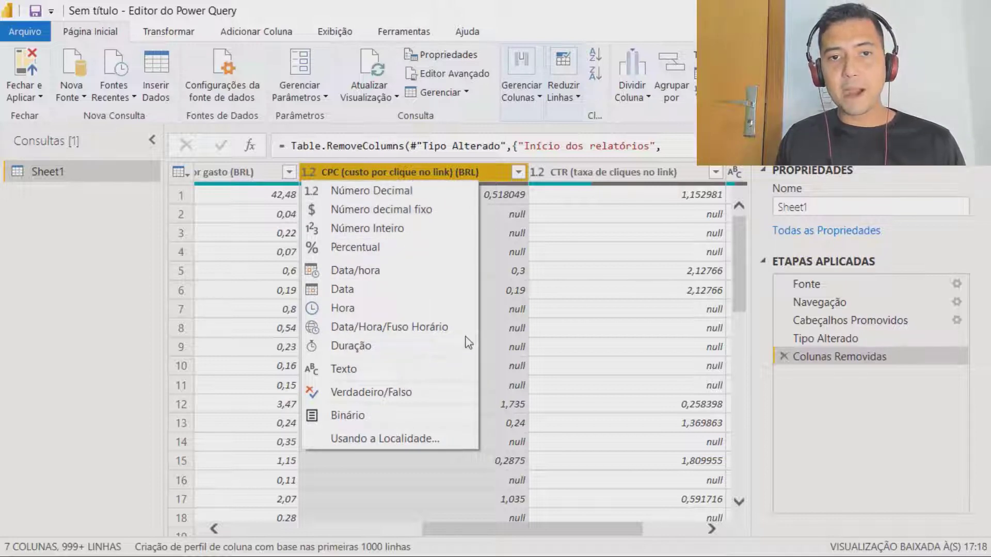
pyautogui.click(476, 345)
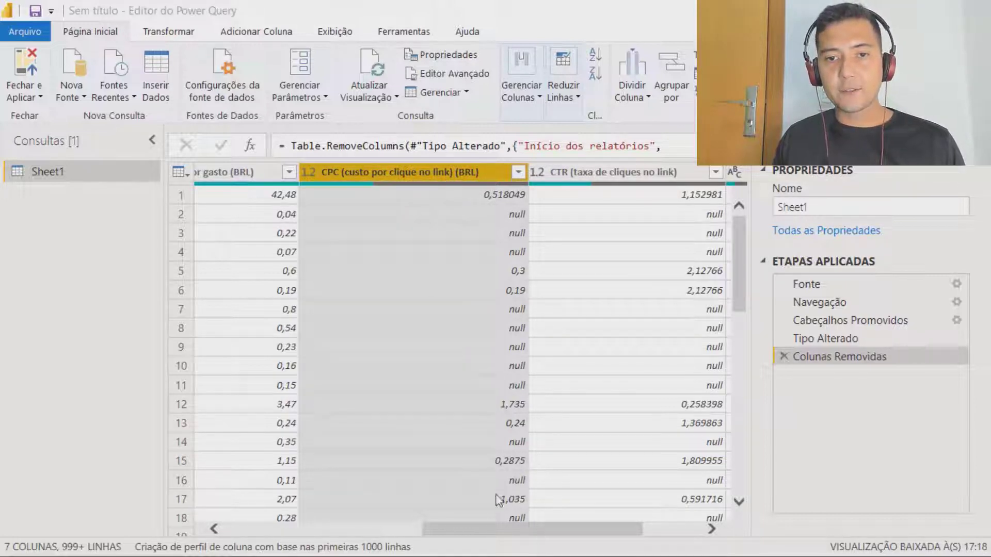
pyautogui.click(238, 175)
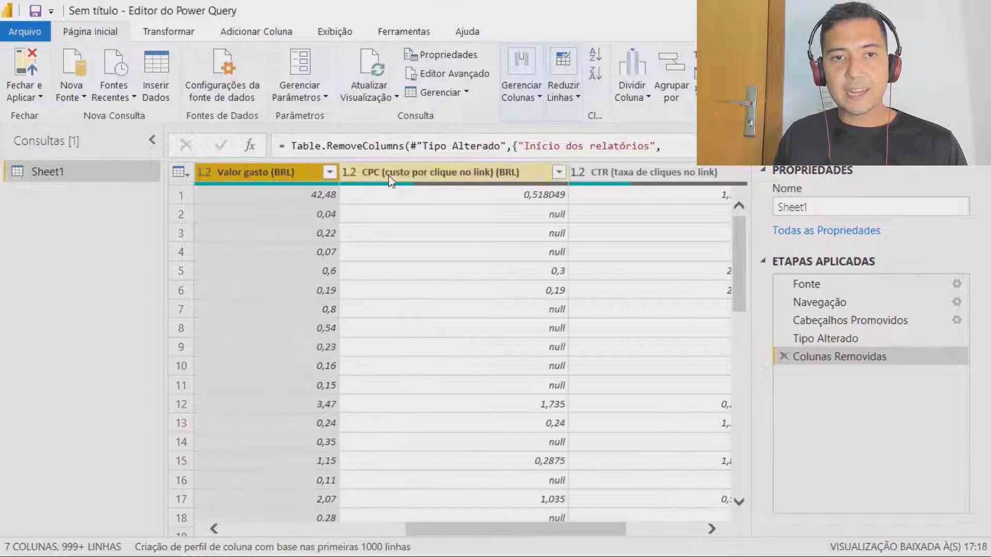
pyautogui.keyDown('ctrl'); pyautogui.click(429, 172); pyautogui.keyUp('ctrl')
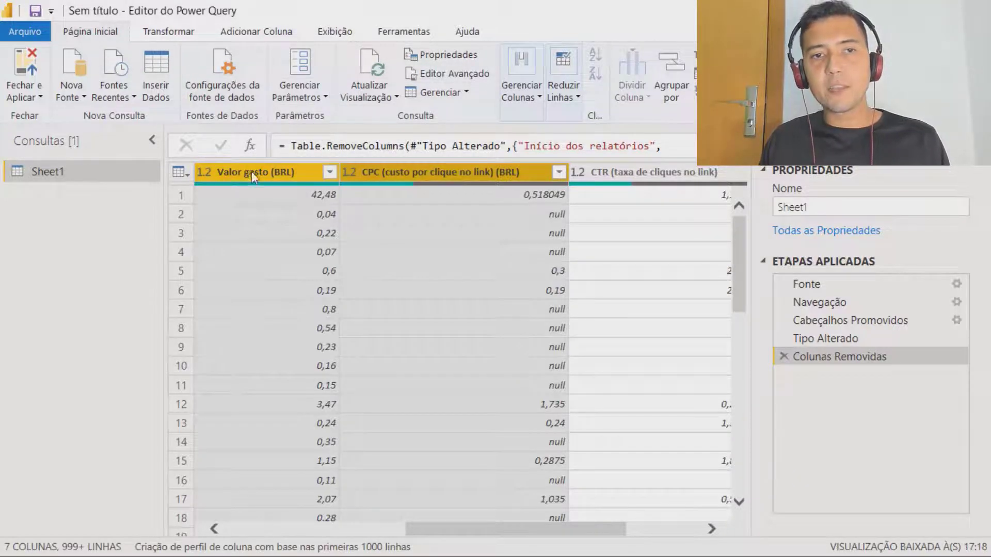
pyautogui.moveTo(547, 535); pyautogui.dragTo(688, 543)
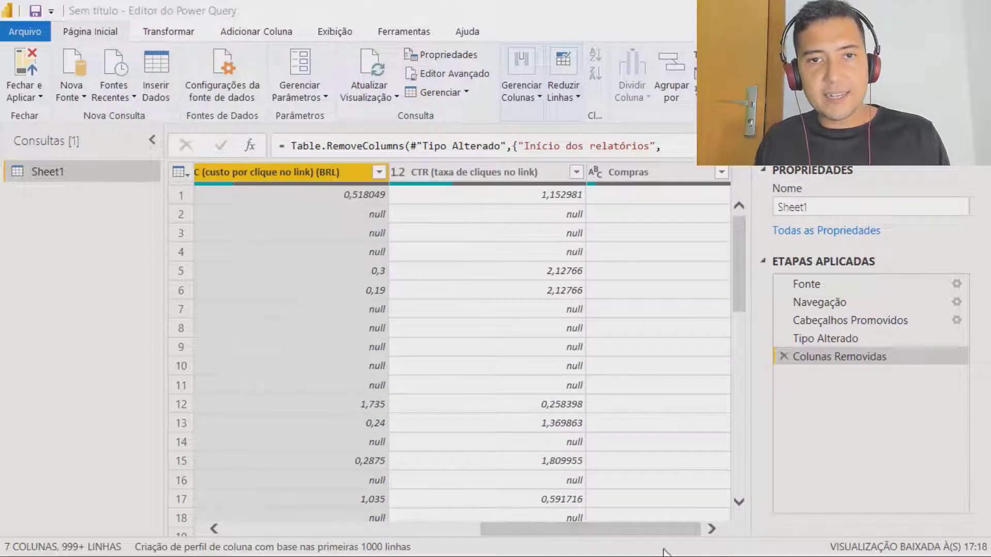
pyautogui.moveTo(526, 529); pyautogui.dragTo(498, 531)
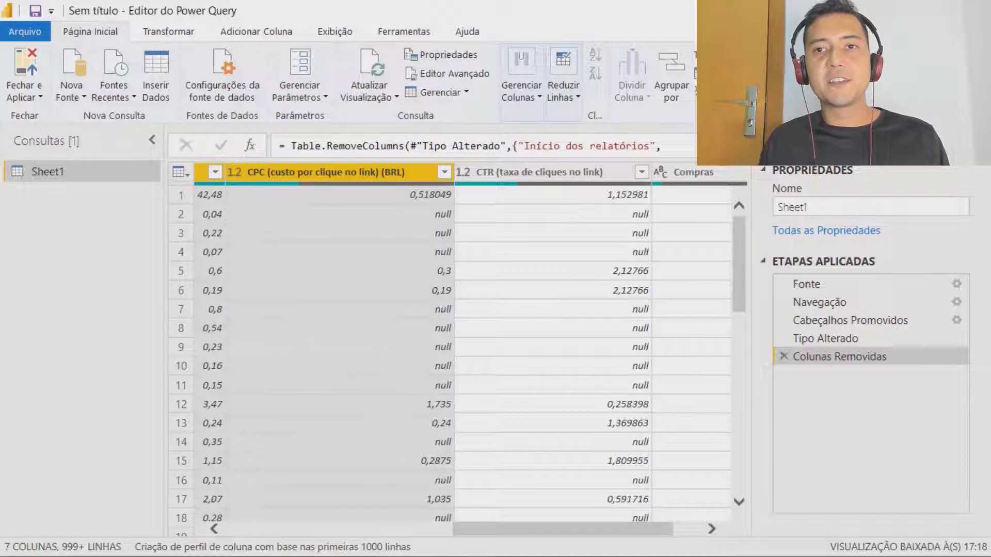
pyautogui.click(758, 54)
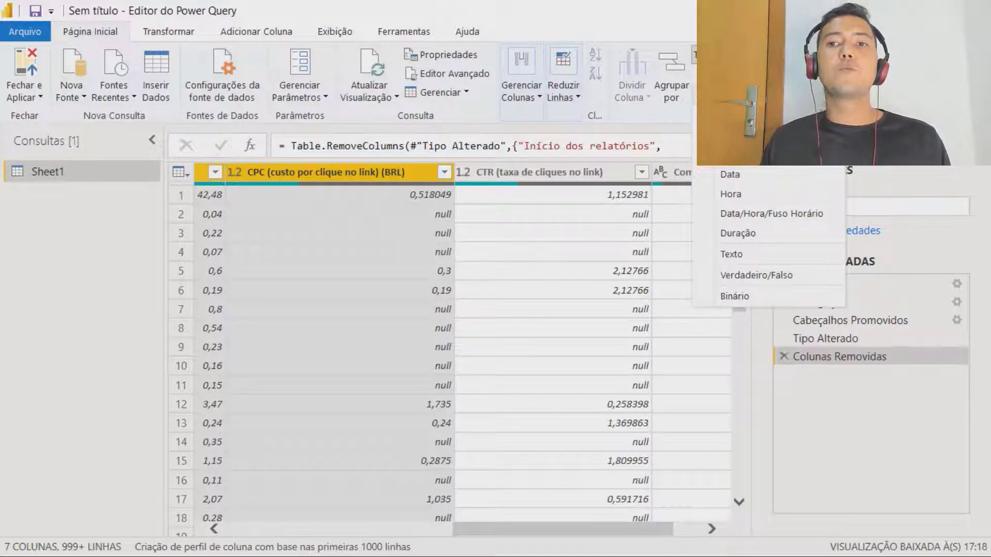
pyautogui.click(756, 94)
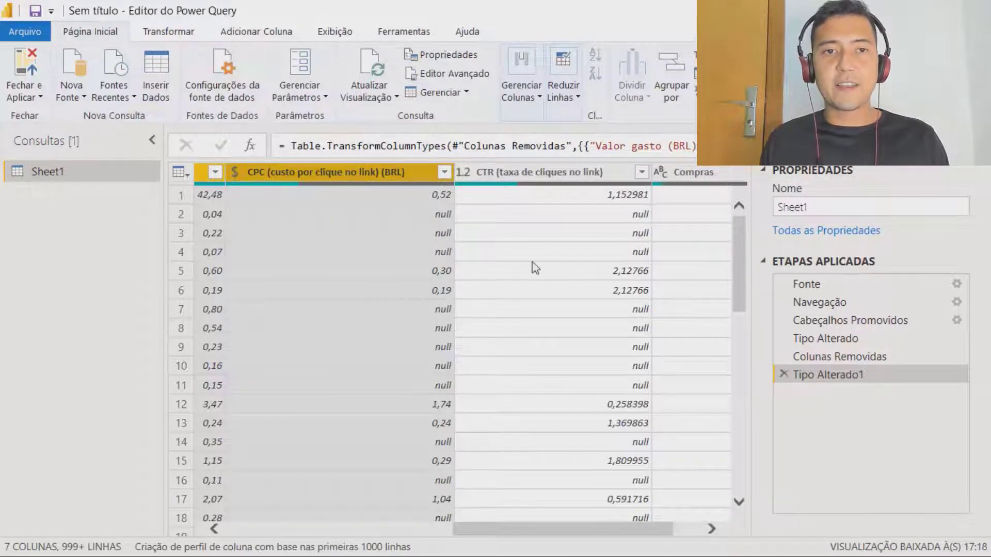
# - Change the Alcance column's data type to Texto, and set it back to Número Inteiro by replacing the current conversion
pyautogui.moveTo(593, 539); pyautogui.dragTo(491, 539)
pyautogui.click(456, 251)
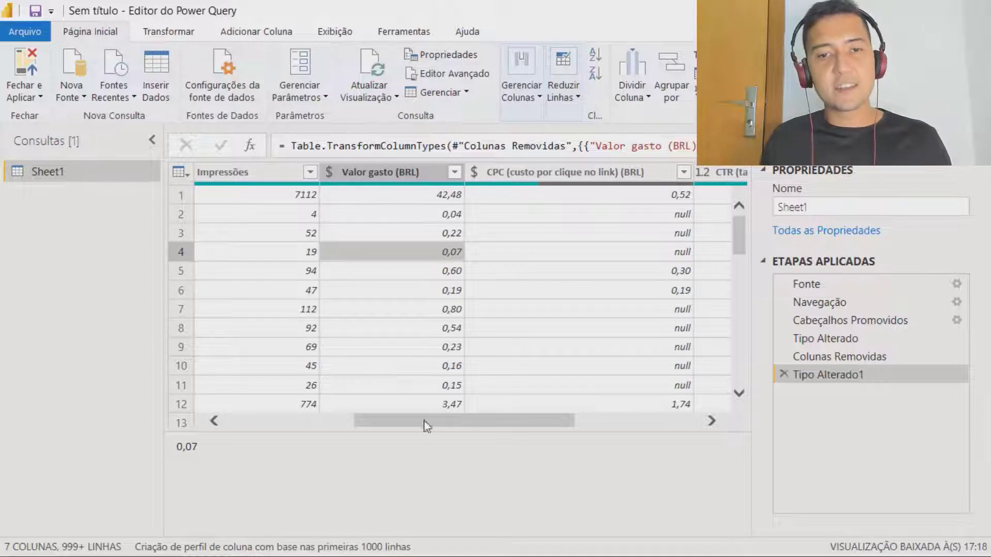
pyautogui.moveTo(443, 427); pyautogui.dragTo(248, 402)
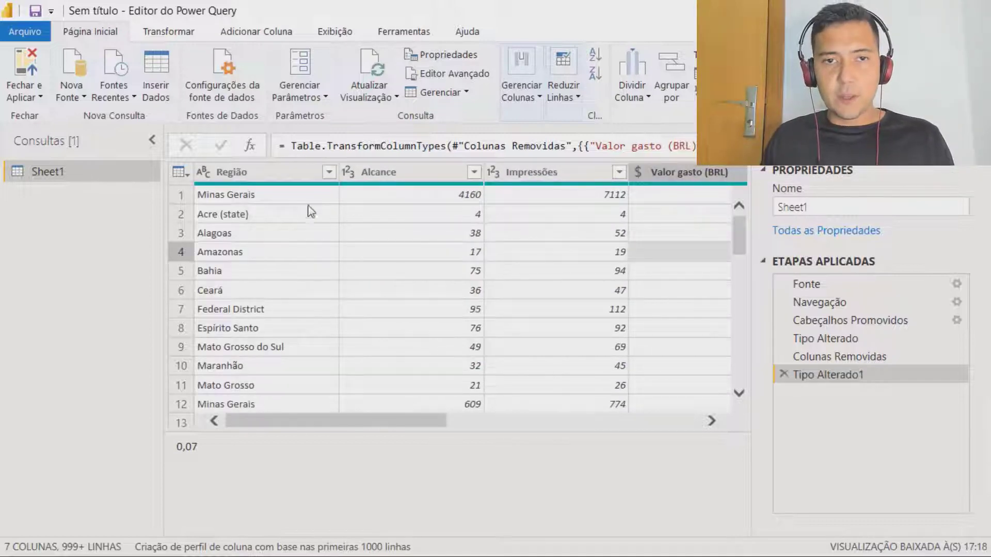
pyautogui.click(349, 174)
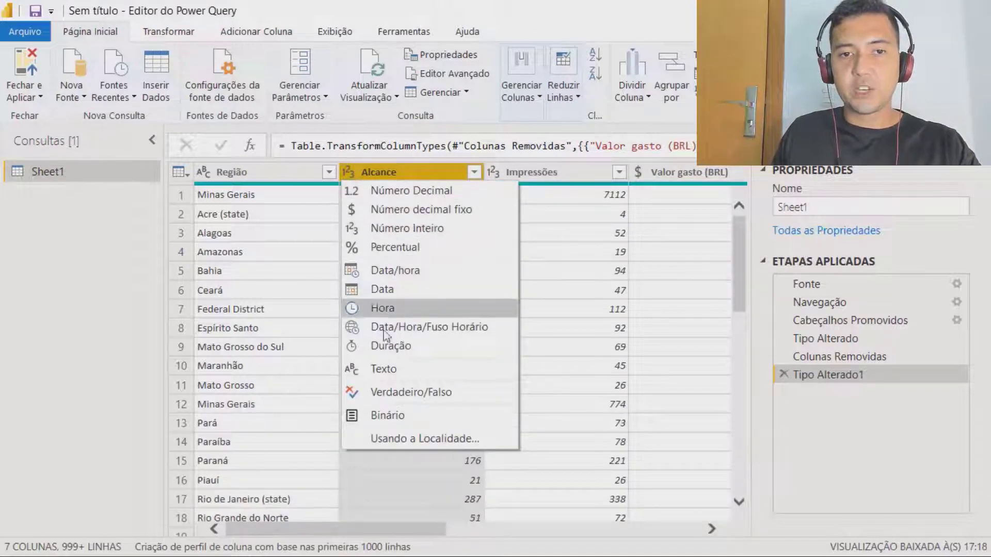
pyautogui.click(400, 368)
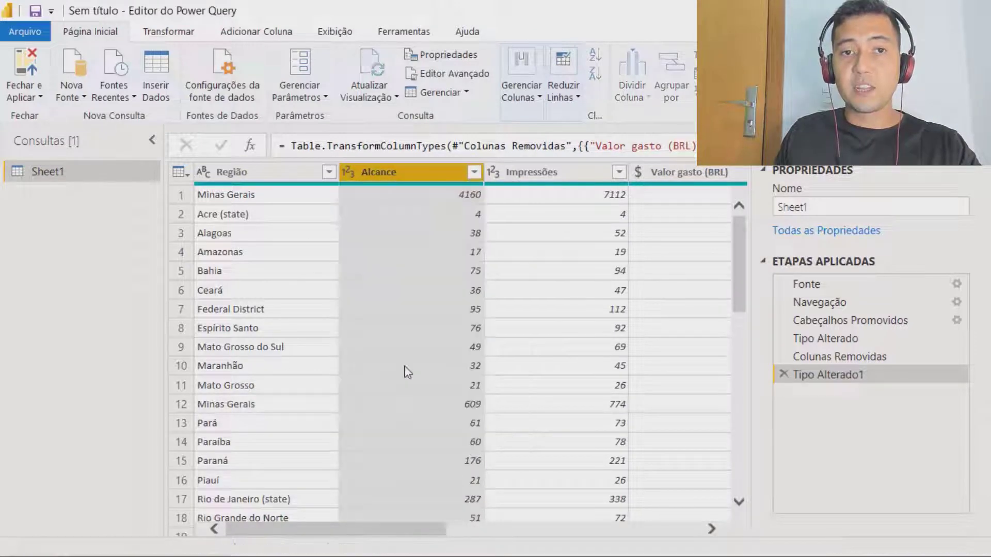
pyautogui.click(348, 174)
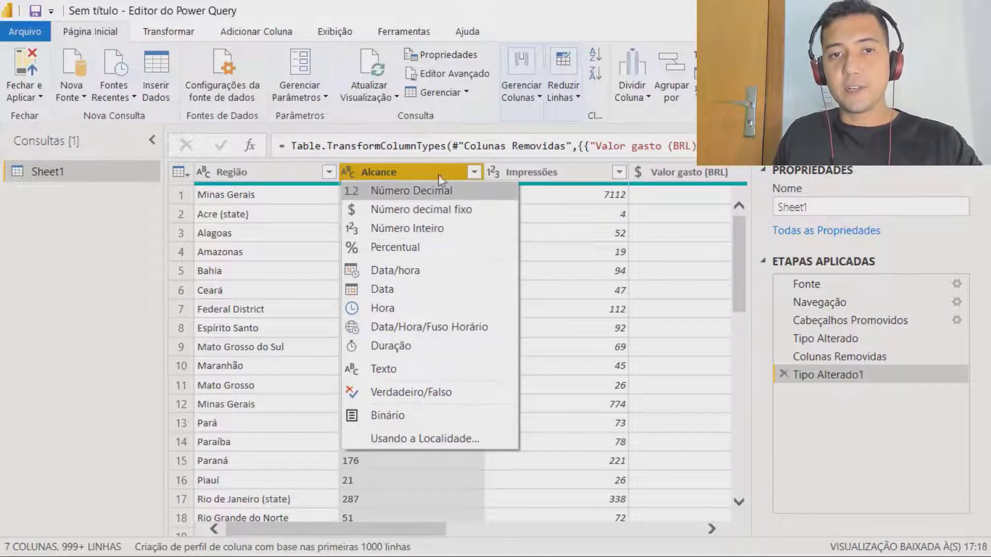
pyautogui.click(425, 233)
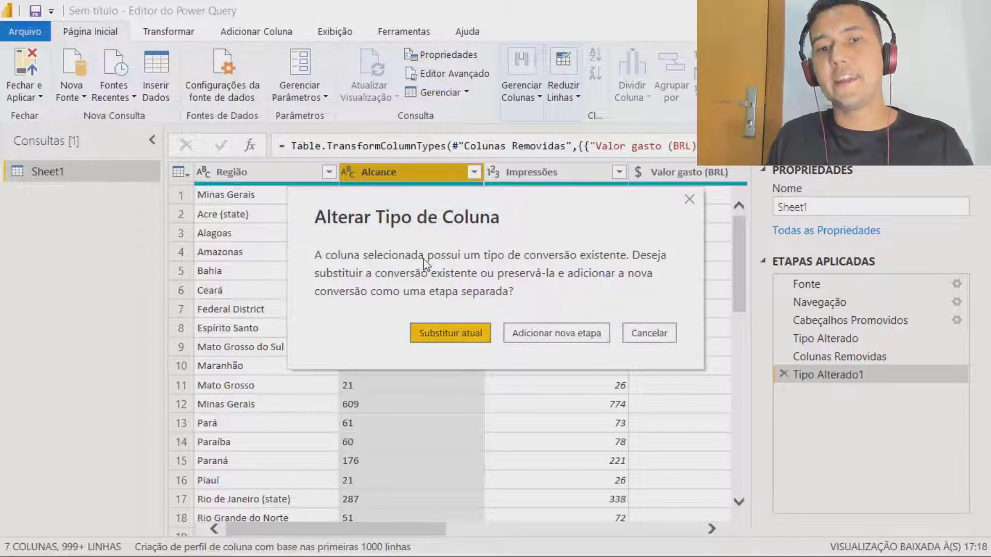
pyautogui.click(474, 344)
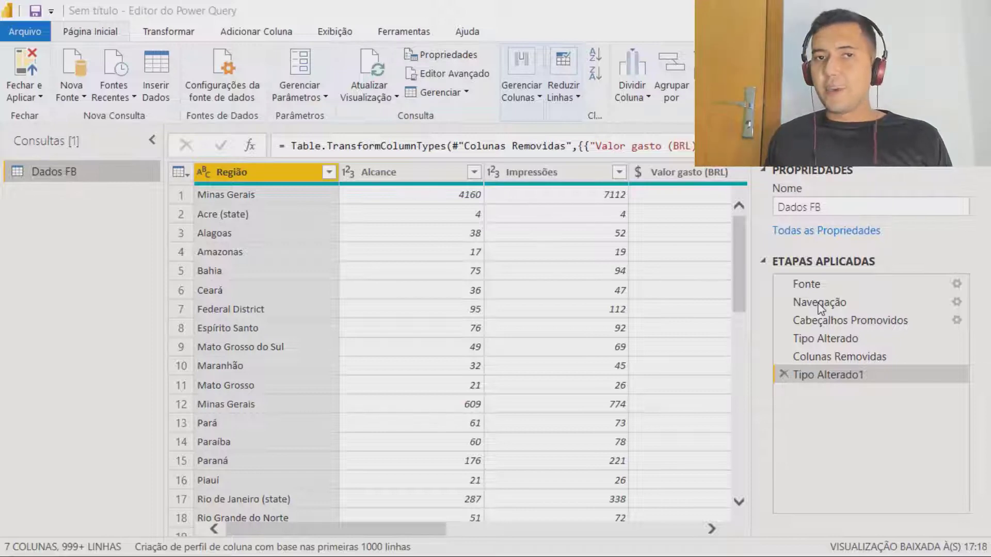
# - Close Power Query applying the changes, and review the fields of the Dados FB table in the report
pyautogui.click(25, 72)
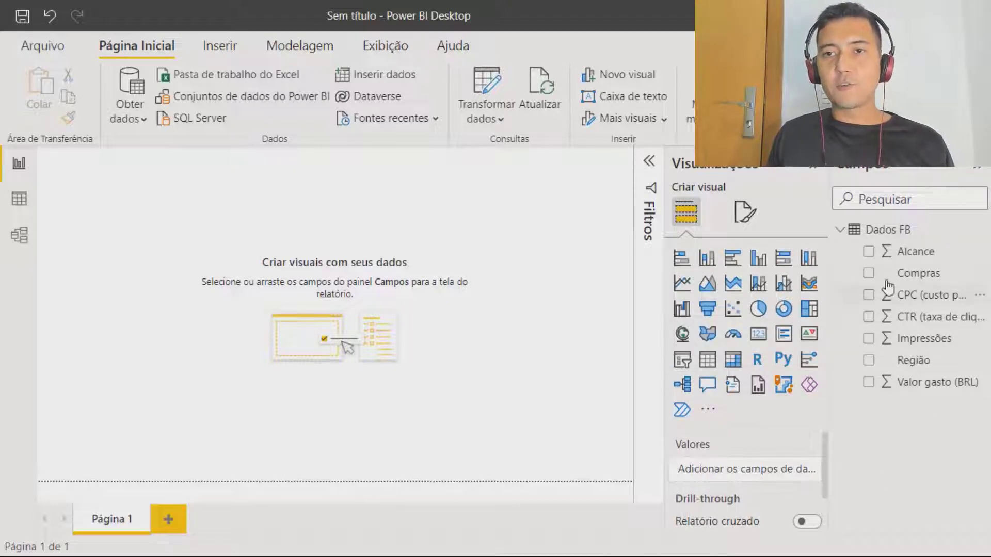
pyautogui.click(912, 298)
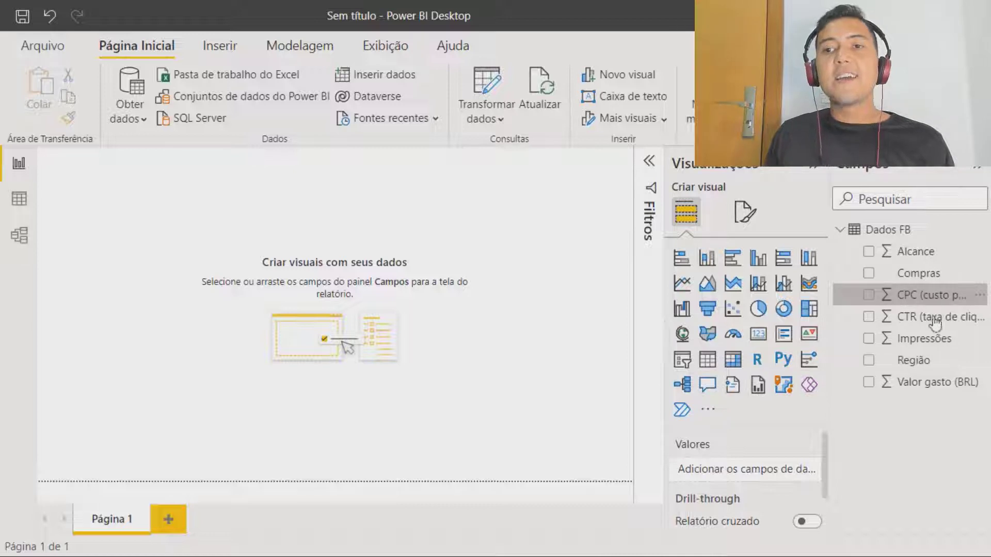
pyautogui.click(887, 321)
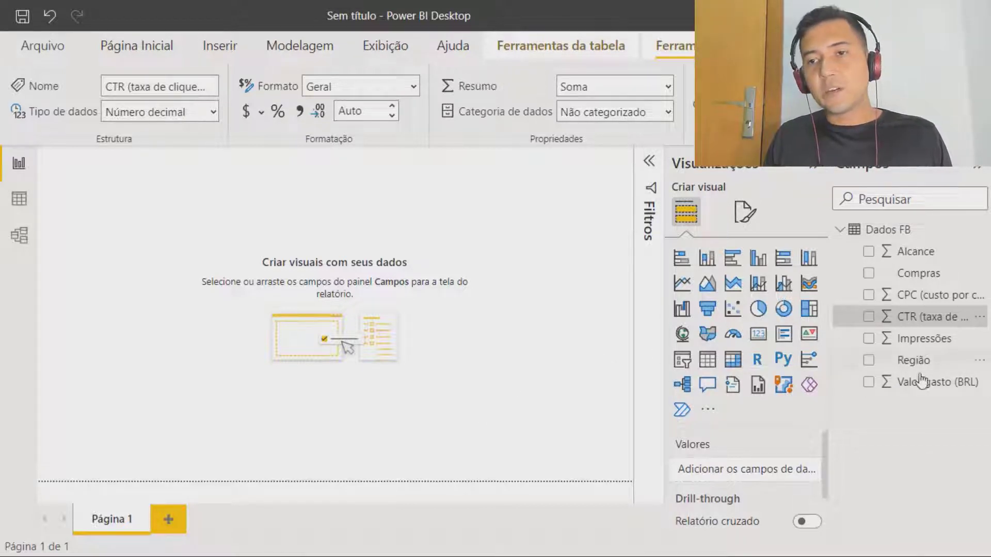
pyautogui.click(838, 230)
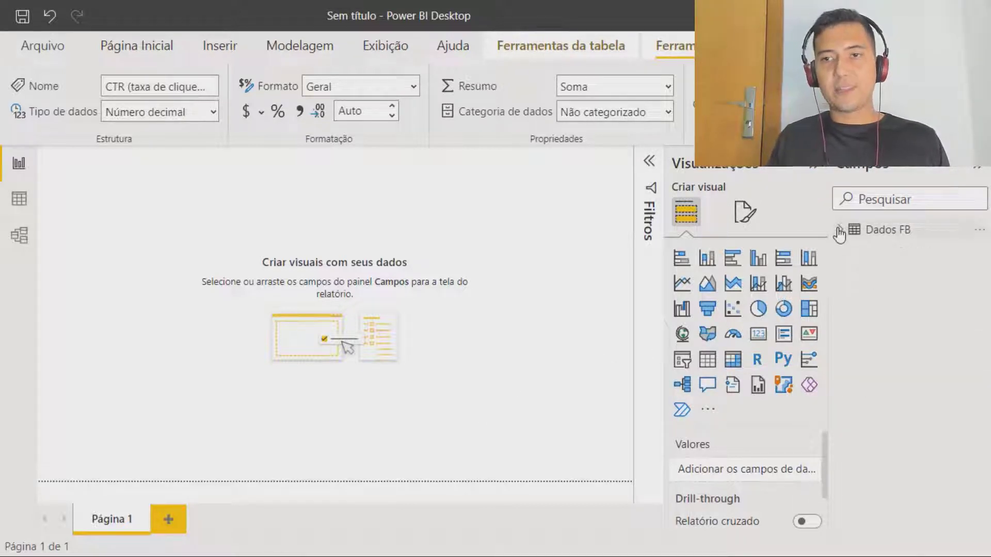
pyautogui.click(839, 231)
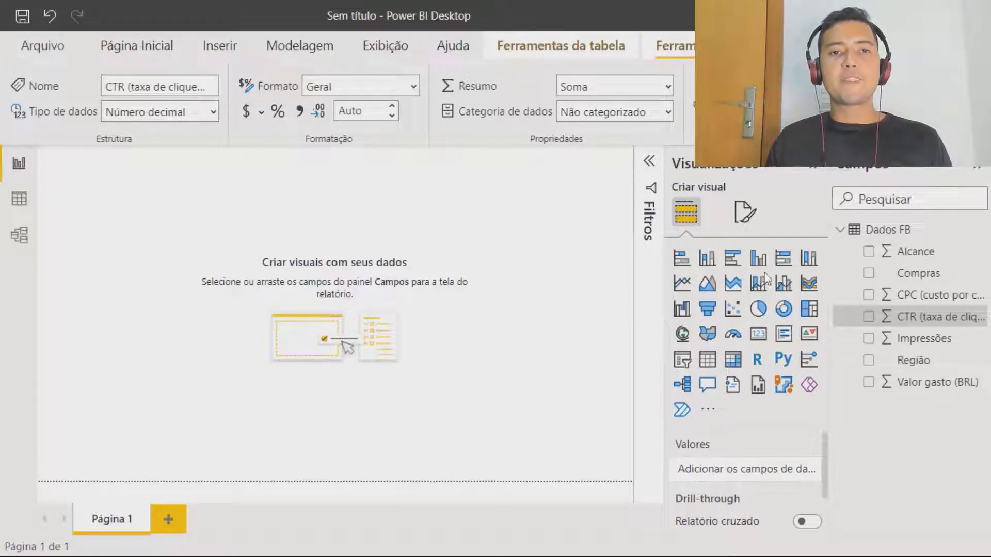
# - Create a new measure named CPC Medio in the Dados FB table and begin a second line for its formula
pyautogui.click(305, 48)
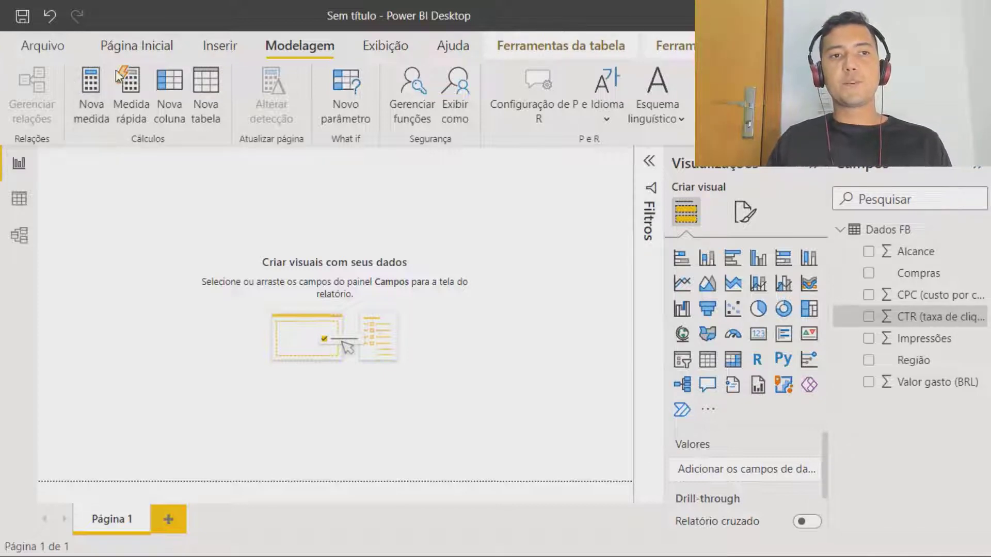
pyautogui.click(91, 101)
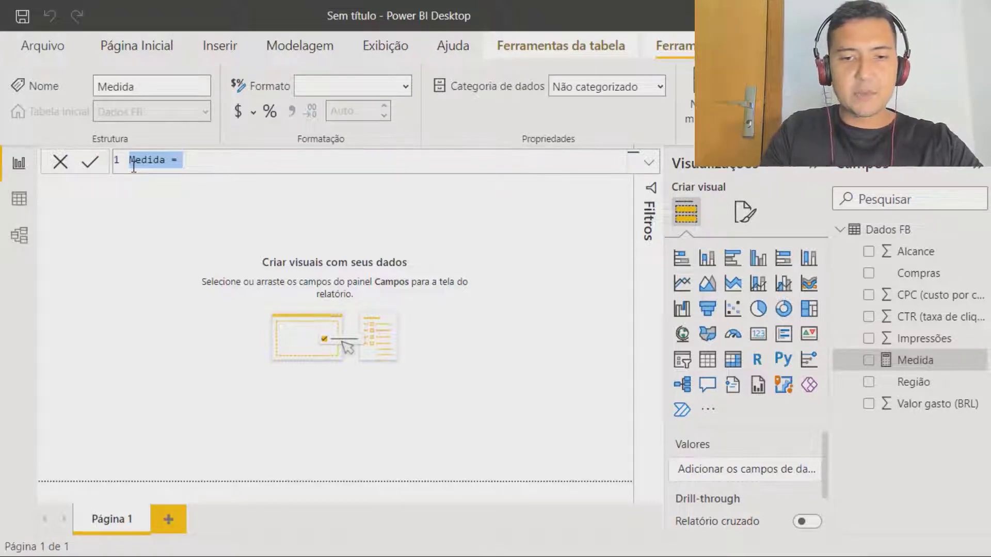
pyautogui.write('CPC')
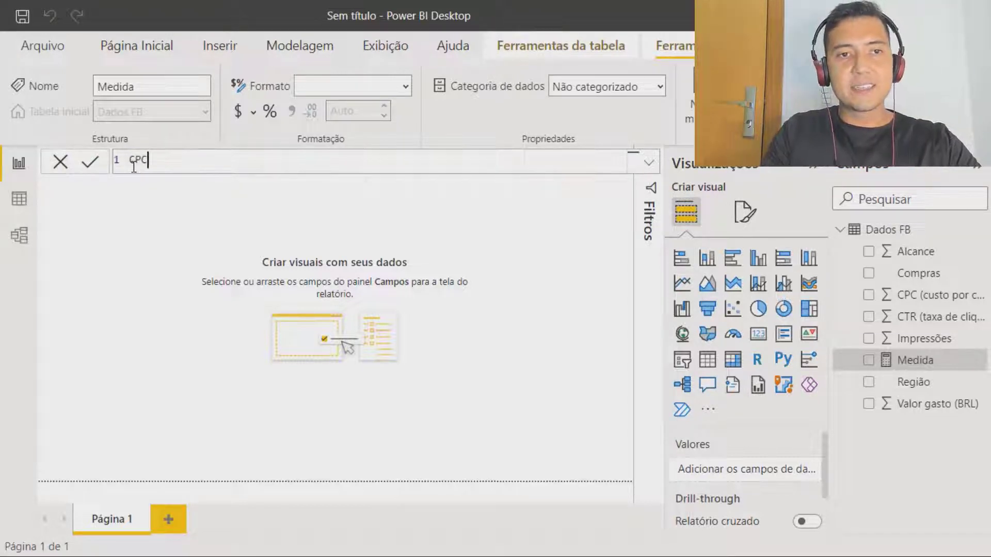
pyautogui.write(' Medio')
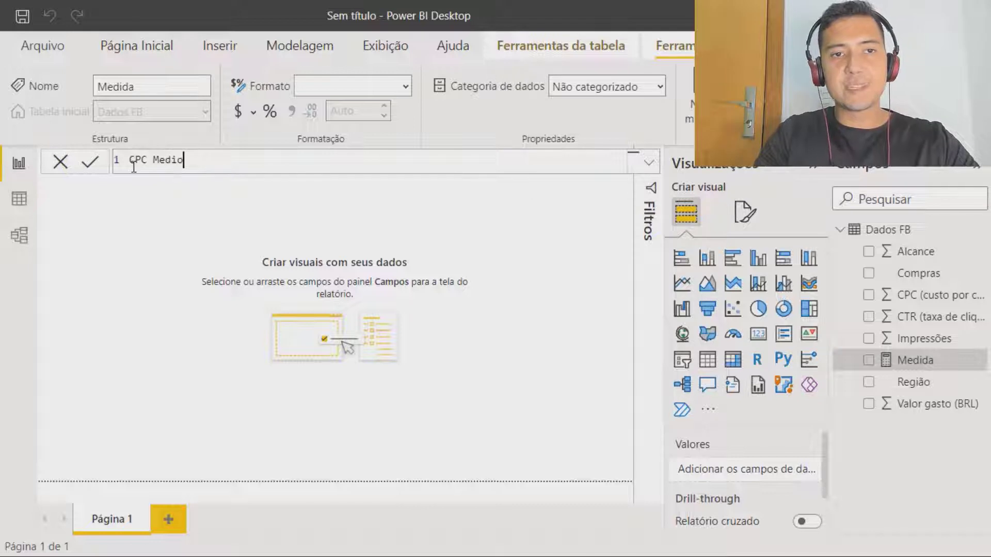
pyautogui.write('=')
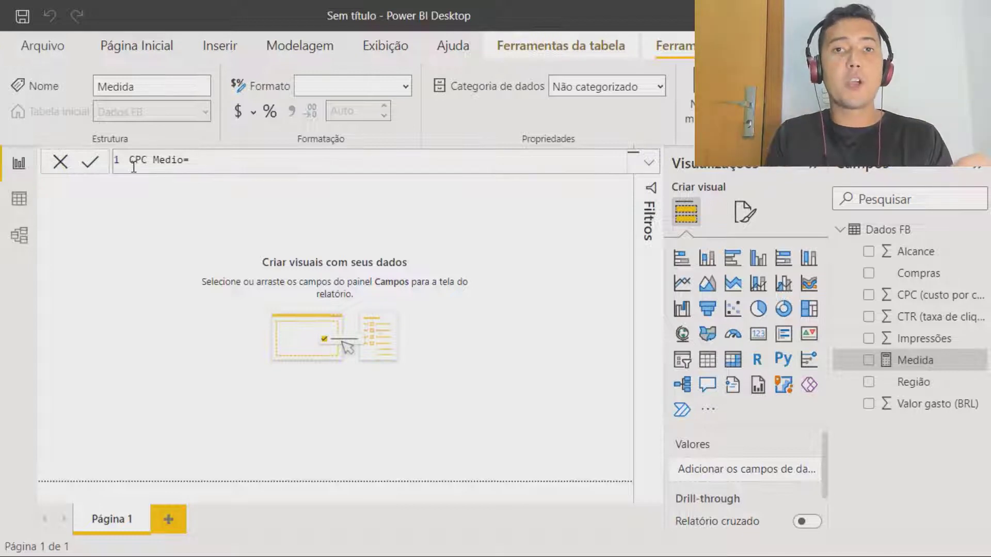
pyautogui.press('Left')
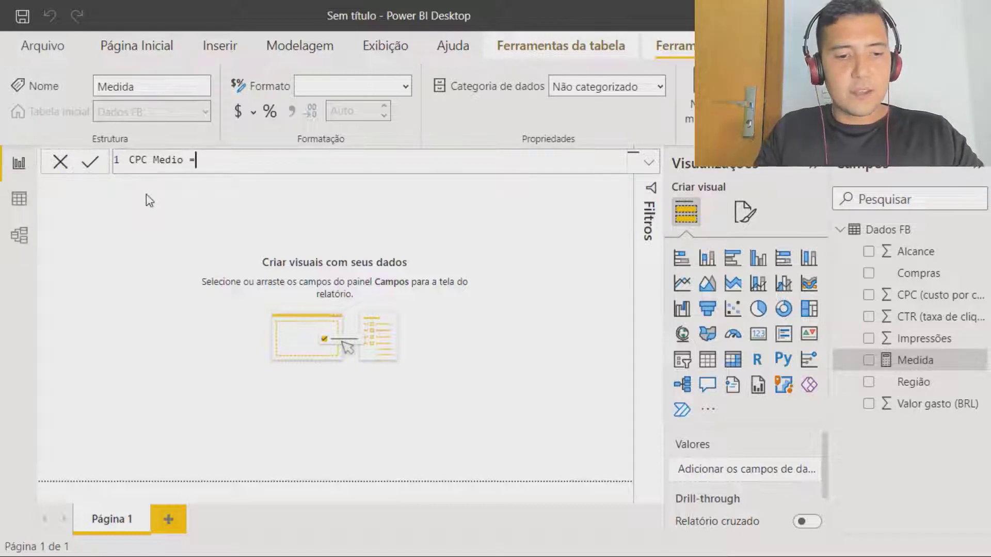
pyautogui.hotkey('shift', 'Return')
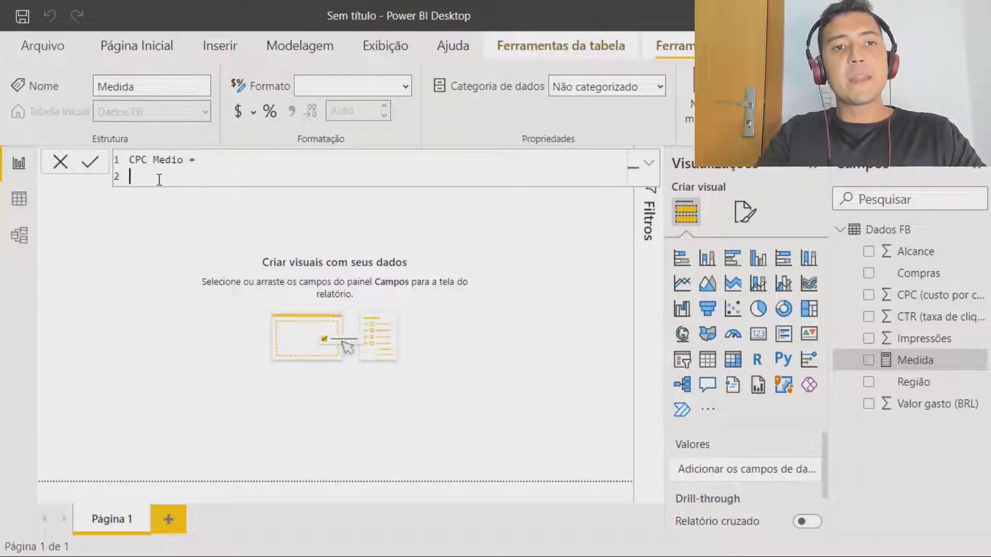
# - Define CPC Medio as AVERAGE('Dados FB'[CPC (custo por clique no link) (BRL)]) and commit the measure
pyautogui.write('aver')
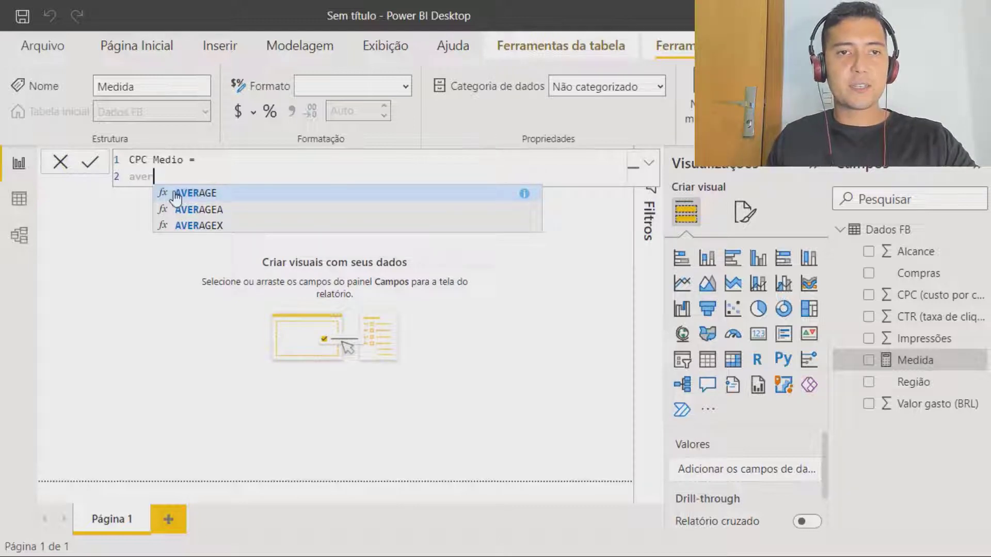
pyautogui.click(176, 195)
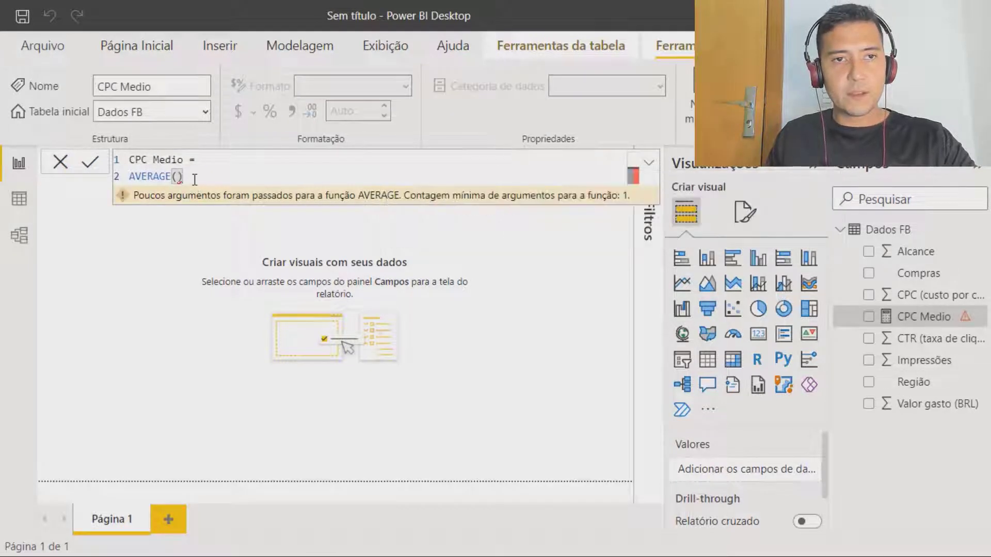
pyautogui.press('BackSpace')
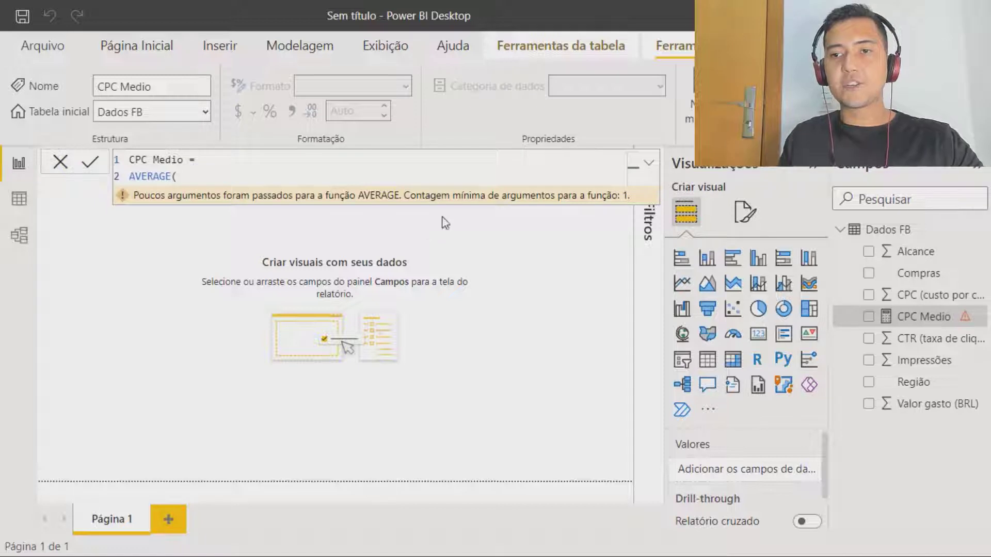
pyautogui.write('c')
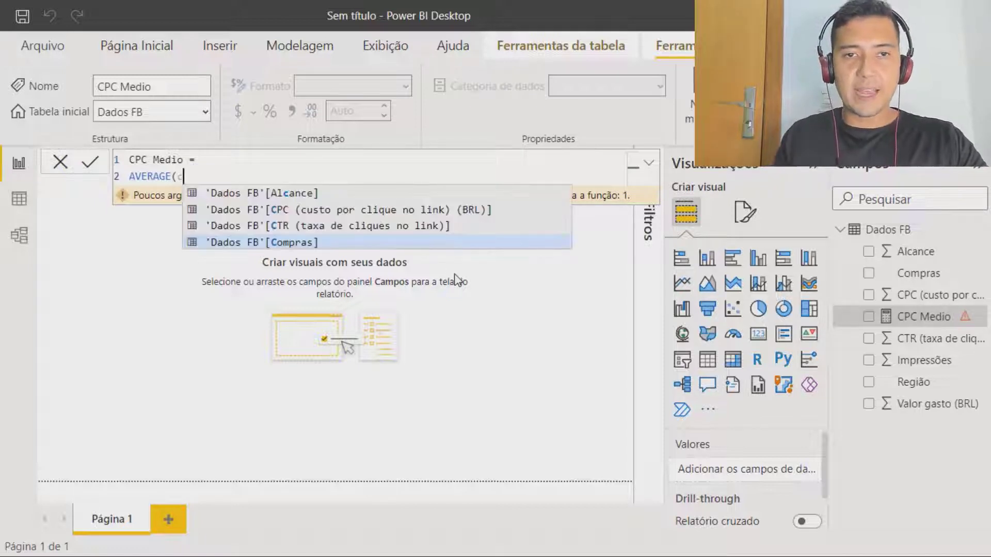
pyautogui.press('Escape')
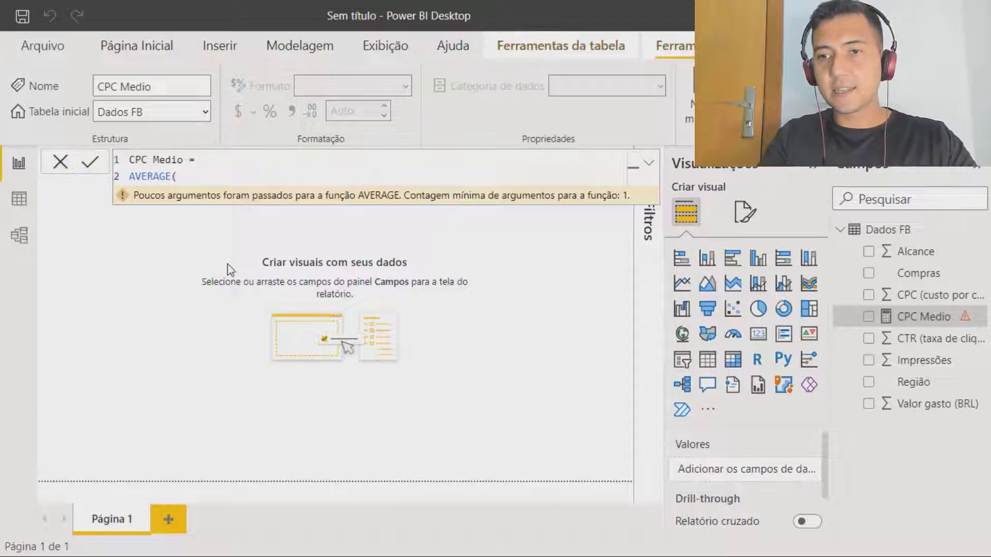
pyautogui.write('cp')
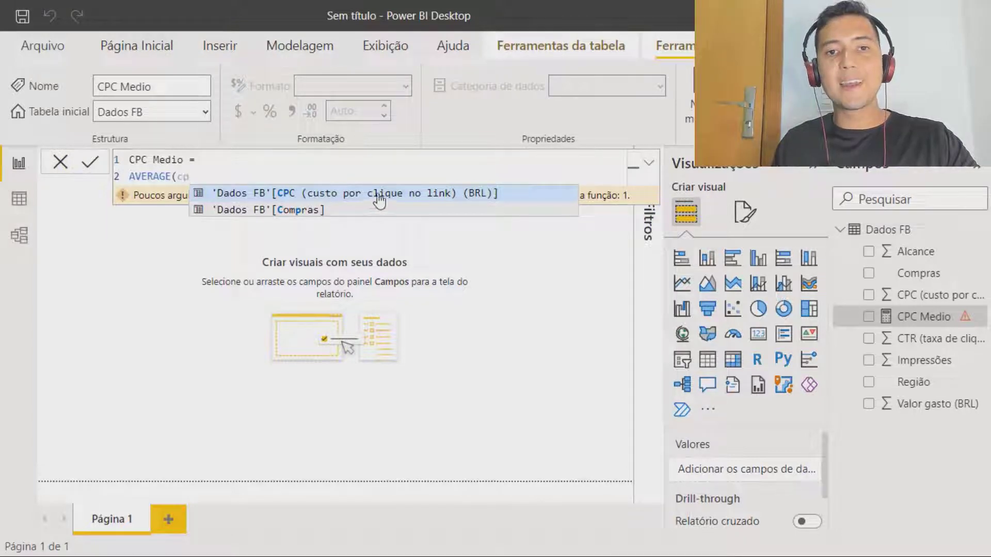
pyautogui.click(497, 195)
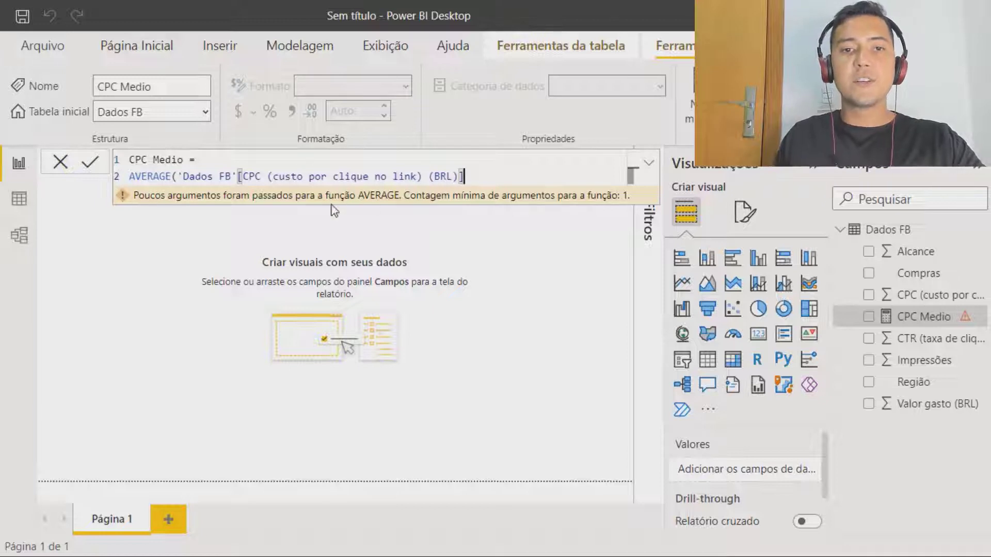
pyautogui.write(')')
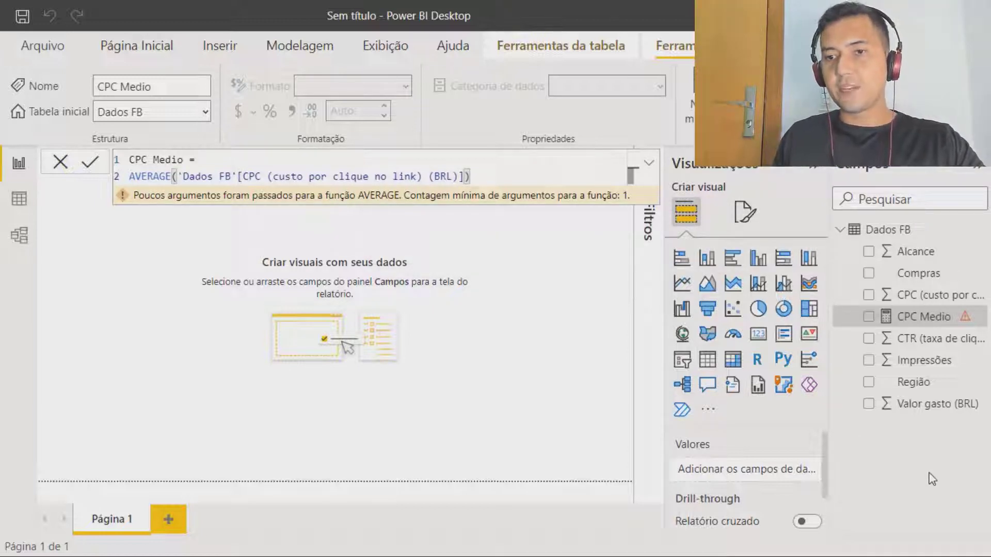
pyautogui.press('Return')
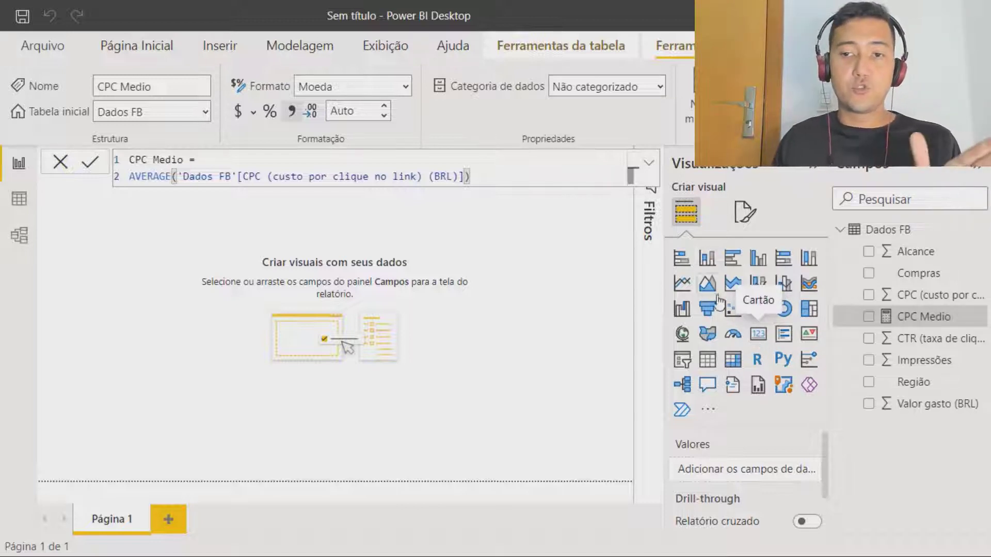
# - Add a card visual showing CPC Medio, reduce its height, and place it near the report page's upper-left corner
pyautogui.click(759, 337)
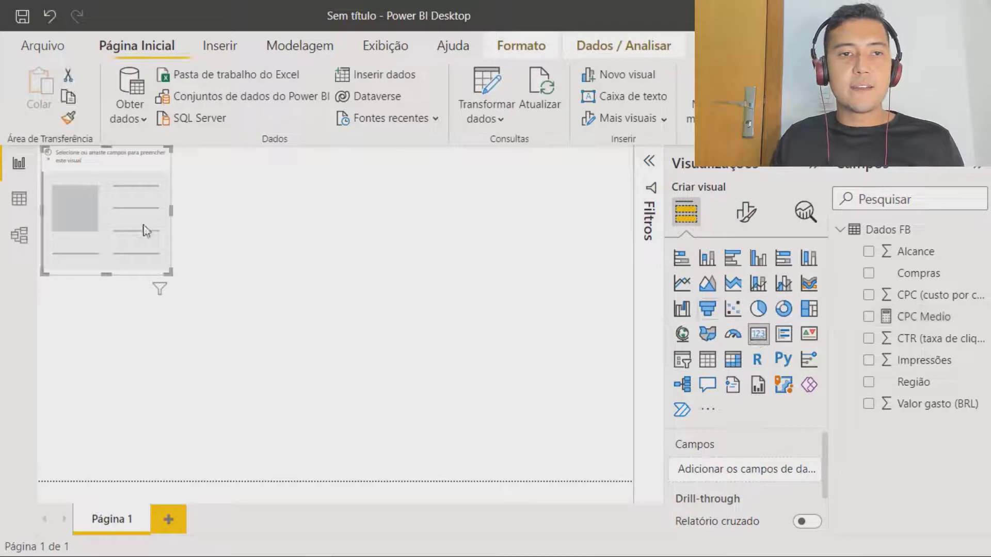
pyautogui.moveTo(105, 275); pyautogui.dragTo(110, 211)
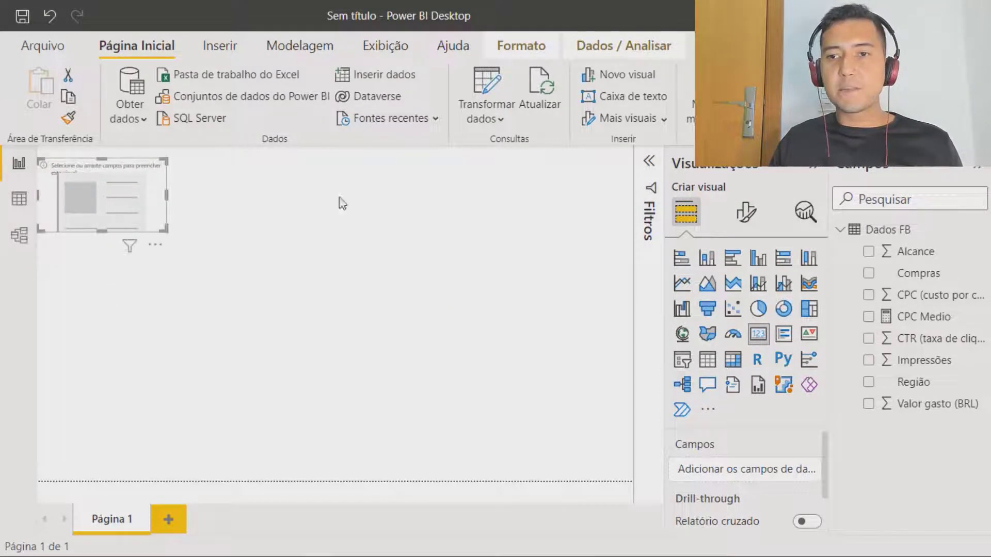
pyautogui.moveTo(933, 320); pyautogui.dragTo(117, 199)
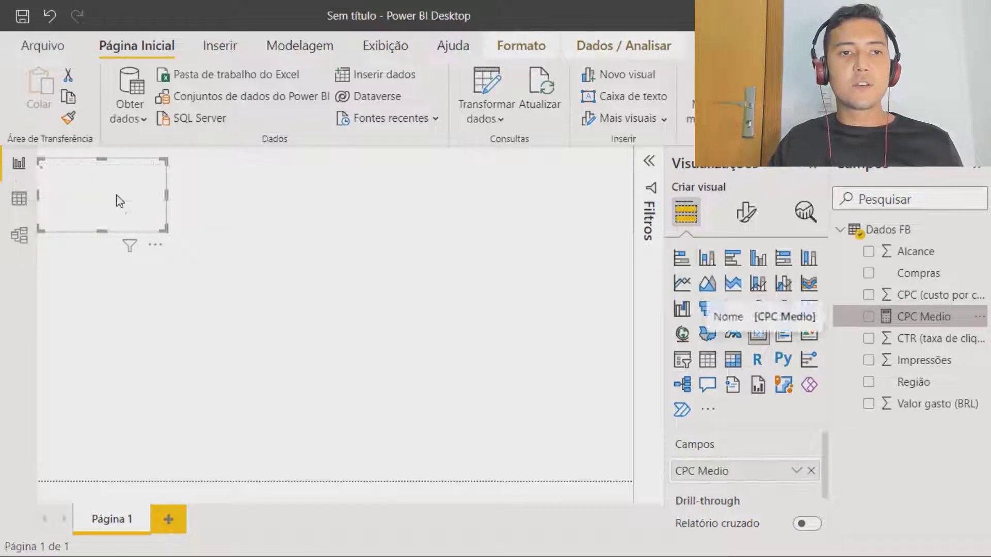
pyautogui.moveTo(165, 237); pyautogui.dragTo(177, 239)
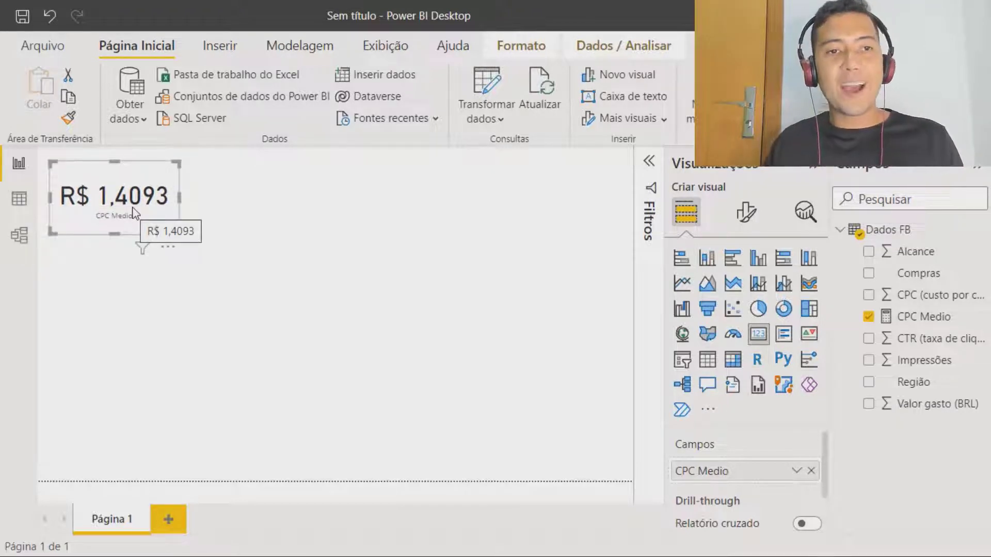
pyautogui.click(231, 212)
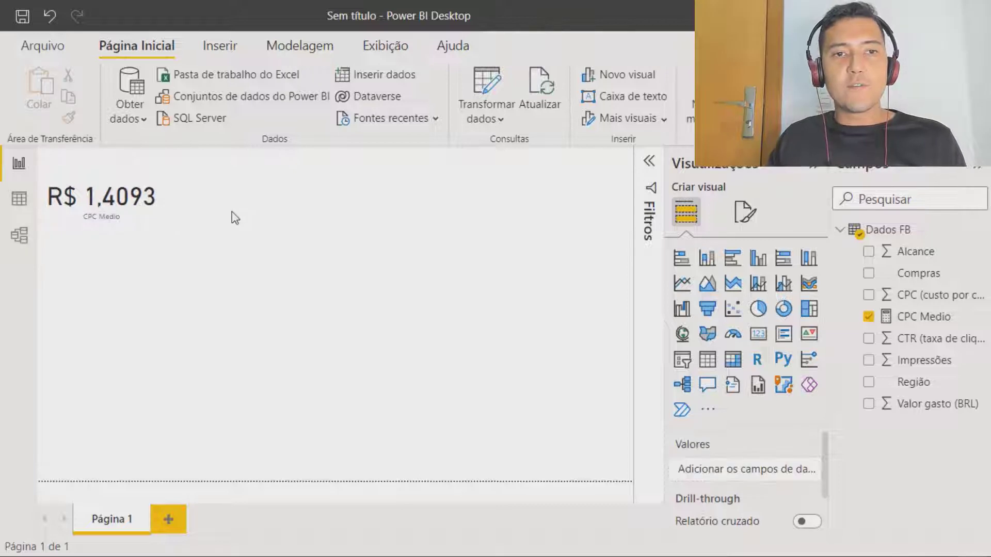
# - Create a measure named CTR Medio with the formula AVERAGE('Dados FB'[CTR (taxa de cliques no link)])
pyautogui.click(317, 43)
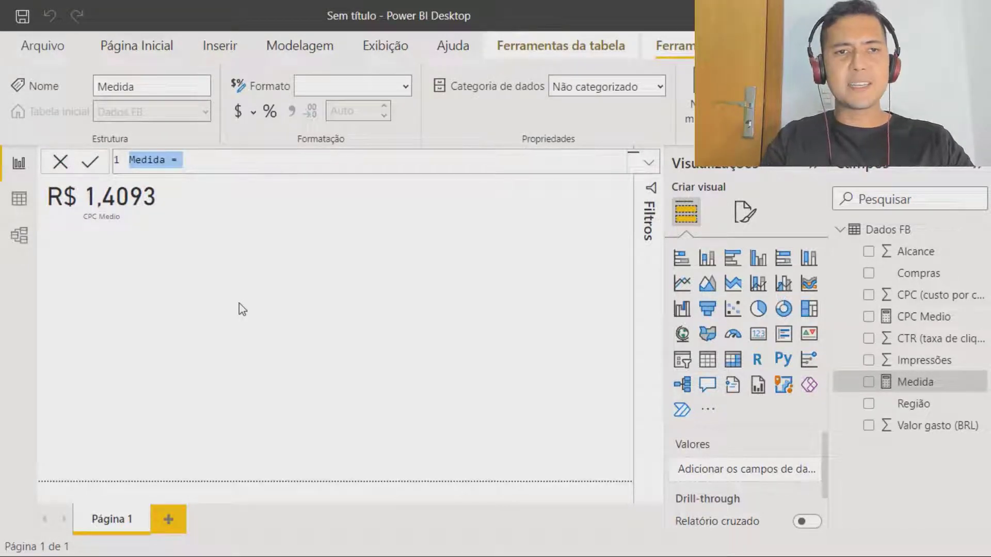
pyautogui.write('CTR Medio=')
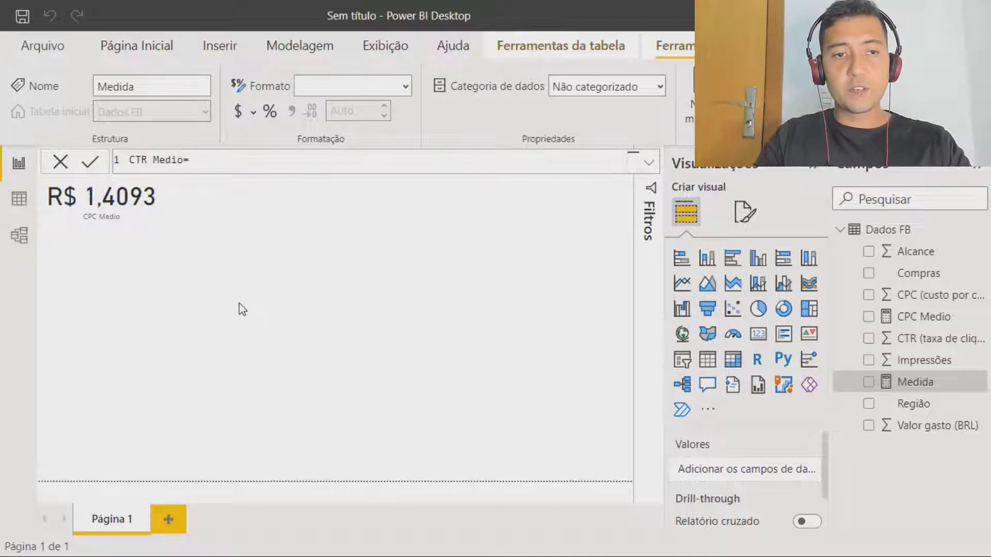
pyautogui.hotkey('shift', 'Return')
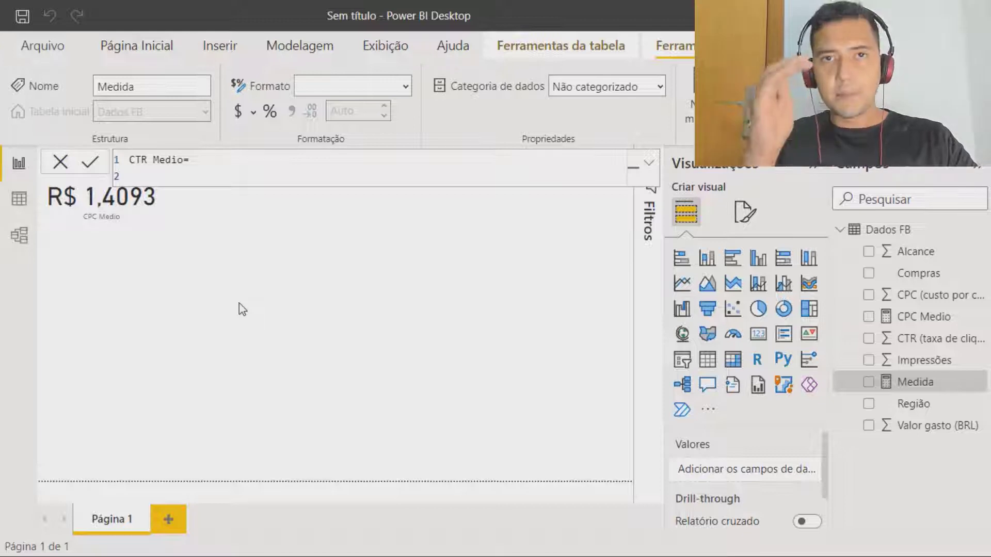
pyautogui.write('Averag')
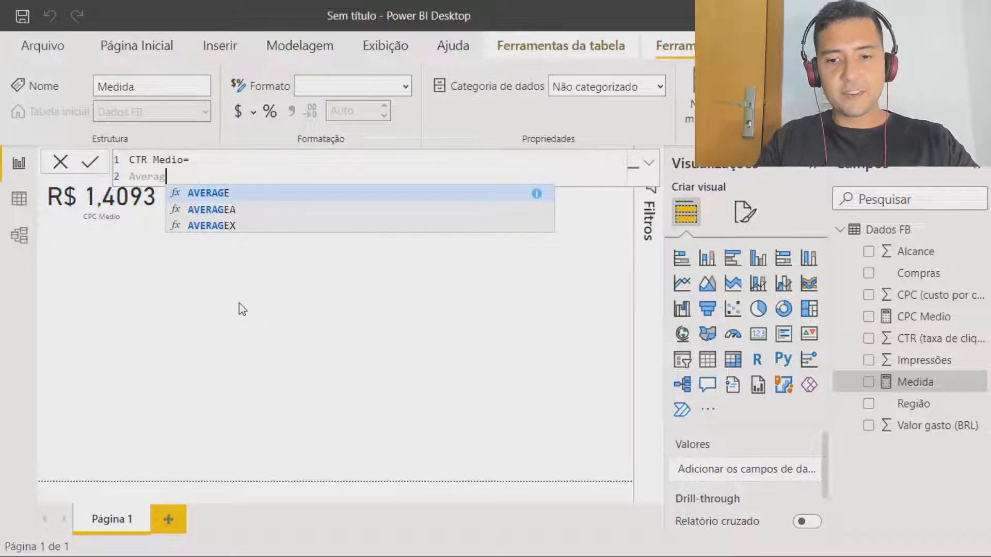
pyautogui.press('Tab')
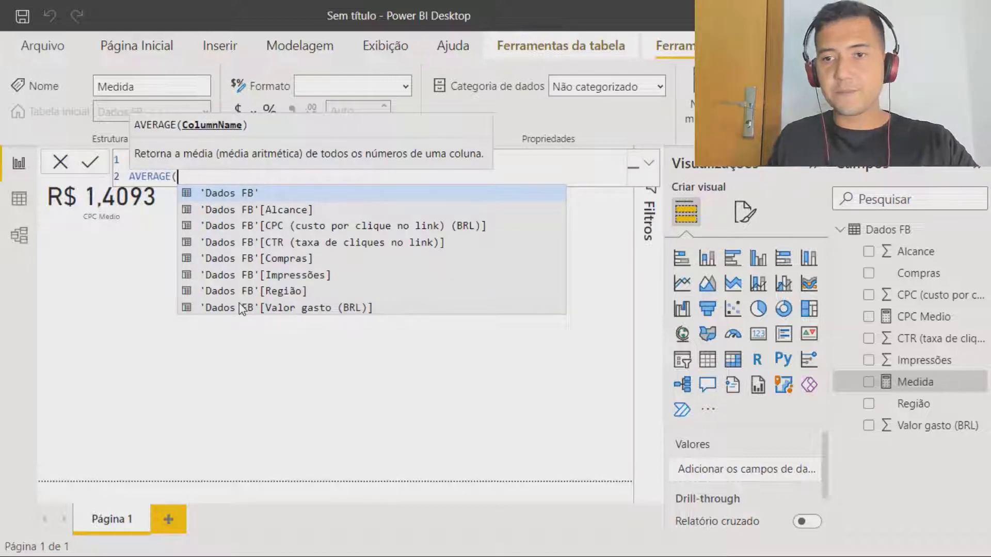
pyautogui.write('ctr')
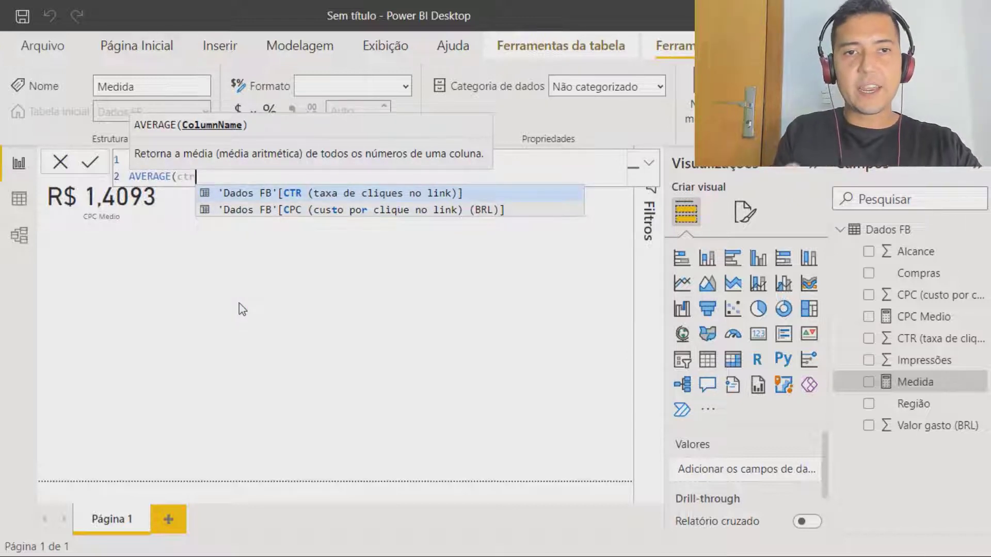
pyautogui.press('Tab')
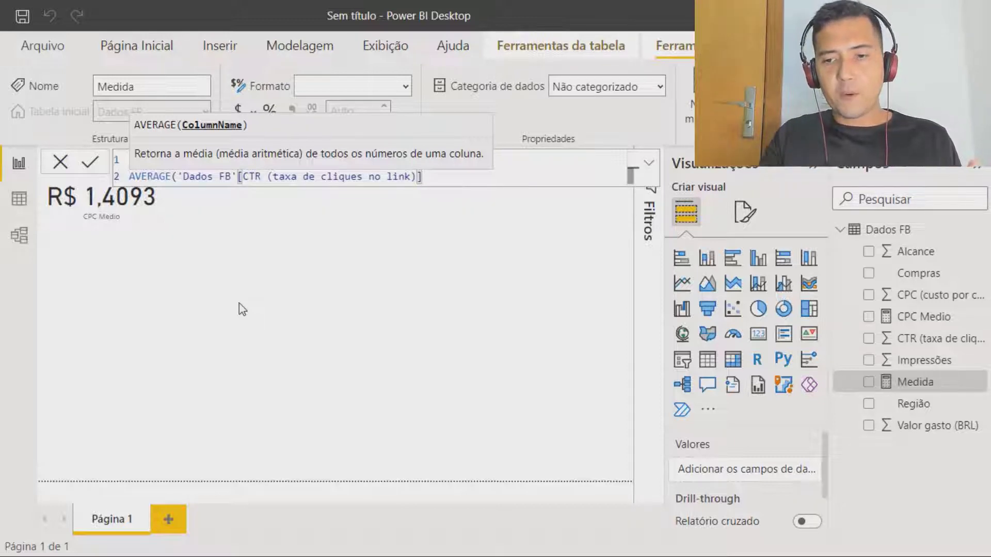
pyautogui.write(')')
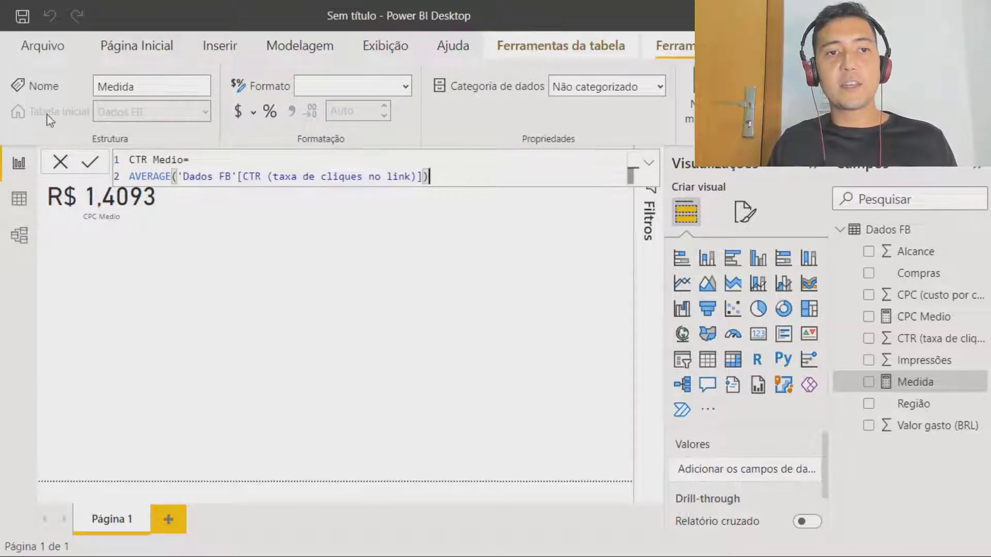
pyautogui.press('Return')
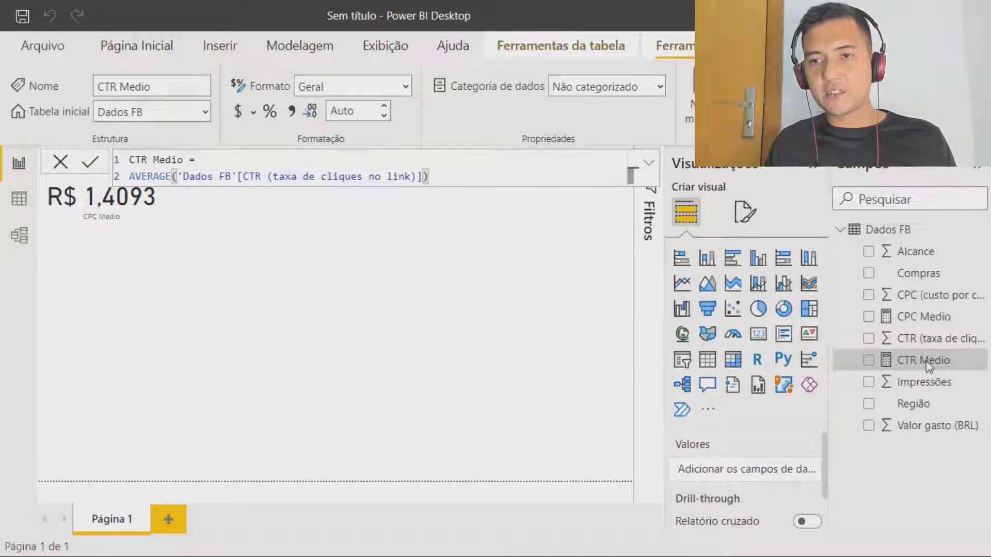
# - Add a card visual showing CTR Medio to the right of the CPC Medio card
pyautogui.click(757, 335)
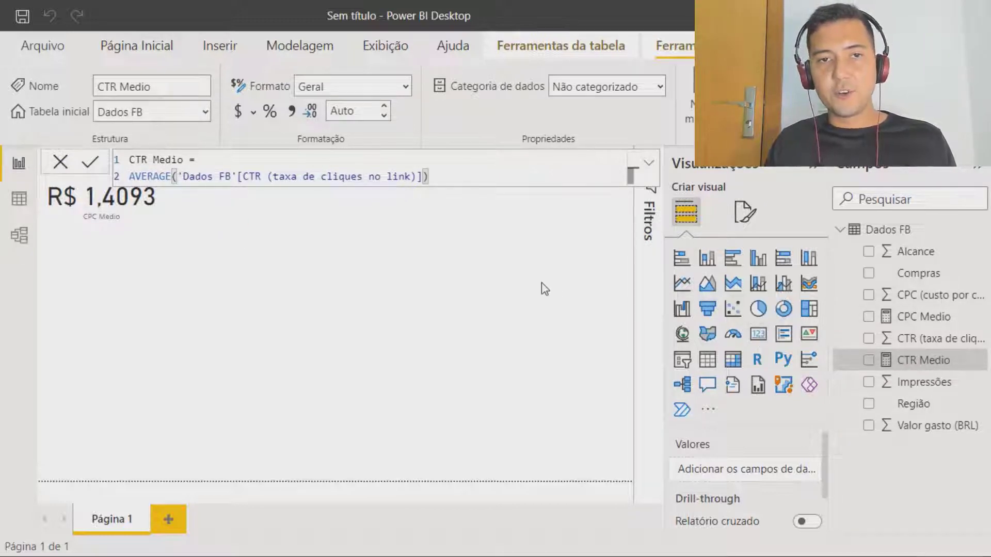
pyautogui.click(483, 263)
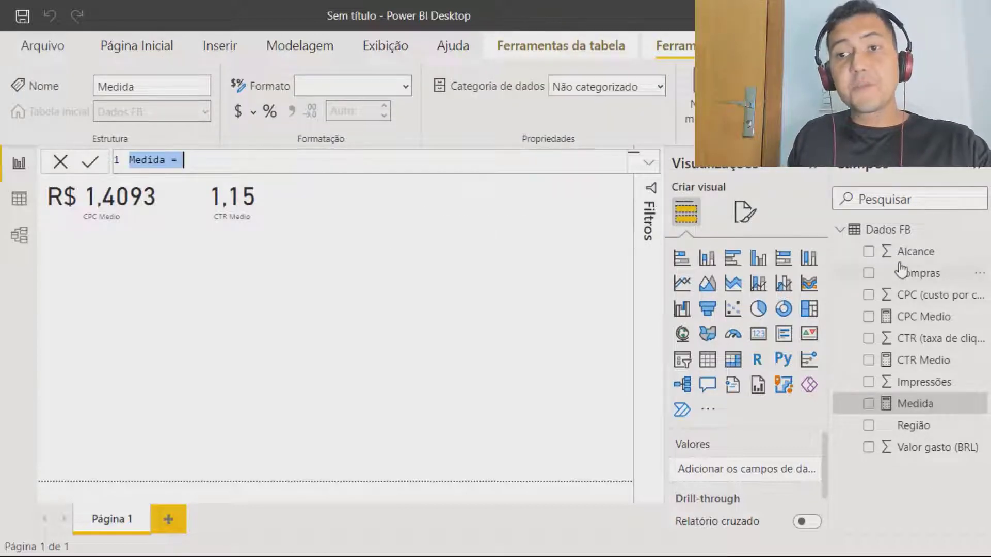
# - Name the new measure Total de Compras and begin a SUM function on the formula's second line
pyautogui.write('Tot')
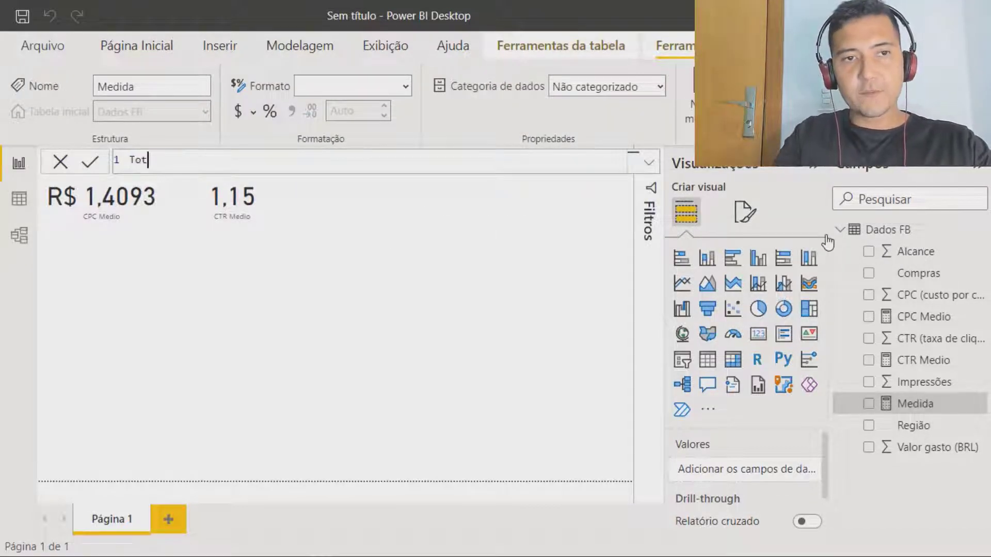
pyautogui.write('al de Compra')
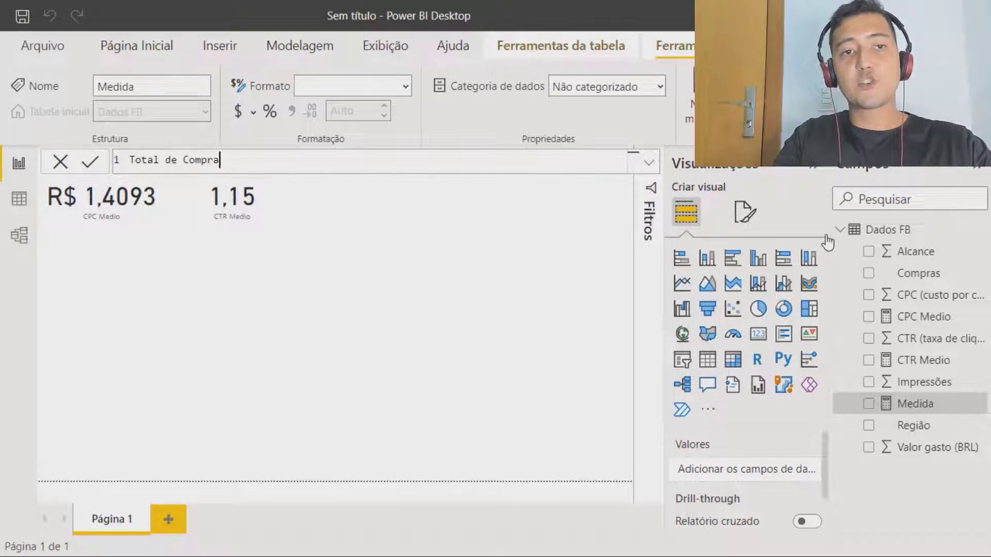
pyautogui.write('s =')
pyautogui.hotkey('shift', 'Return')
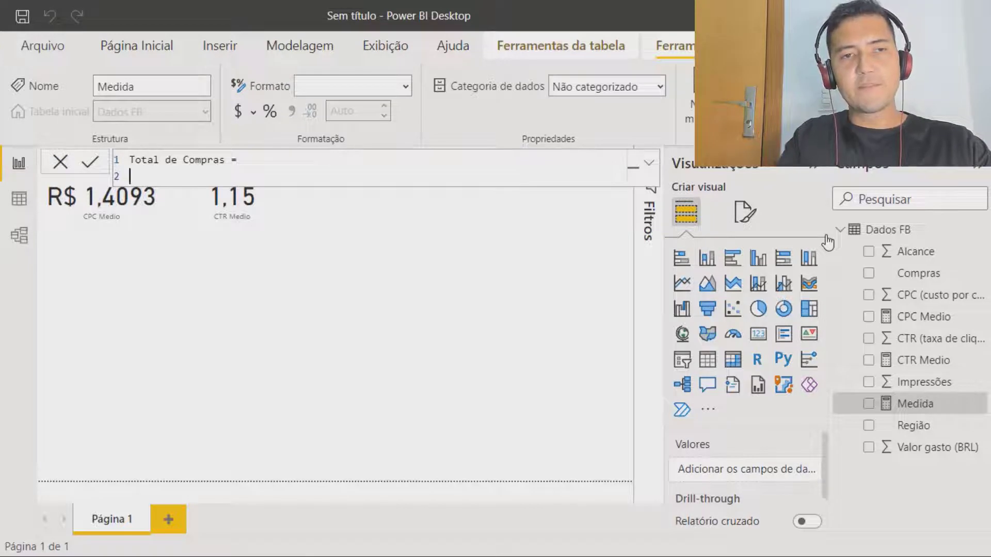
pyautogui.write('Sum')
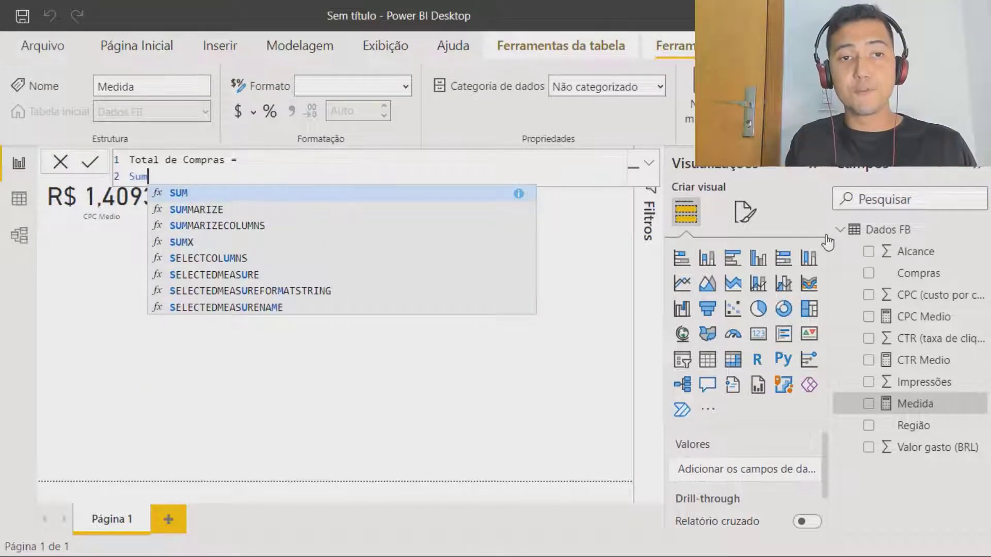
pyautogui.write('(')
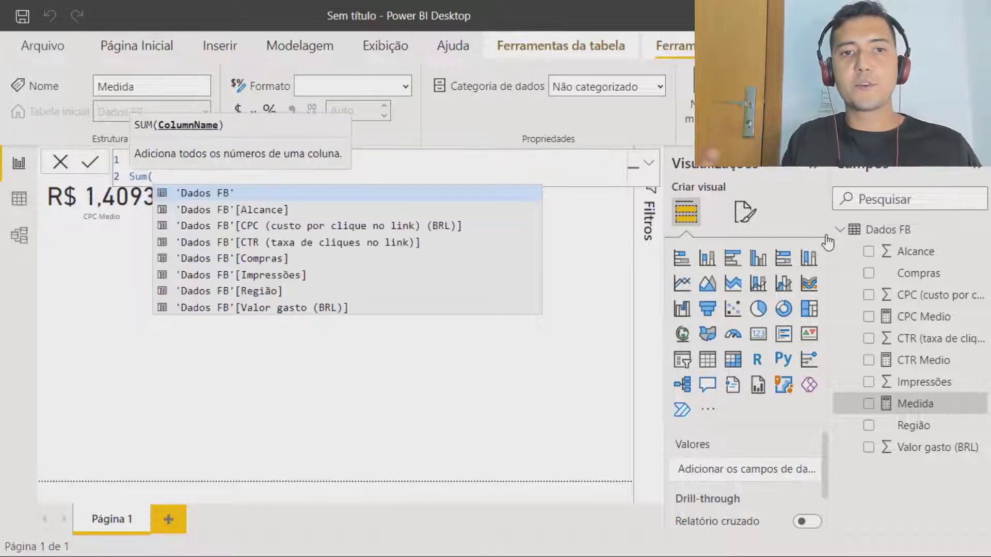
# - Complete the Total de Compras measure as a SUM of 'Dados FB'[Compras] and commit the formula
pyautogui.press('Down')
pyautogui.press('Down')
pyautogui.press('Down')
pyautogui.press('Down')
pyautogui.press('Down')
pyautogui.press('Down')
pyautogui.press('Down')
pyautogui.press('Down')
pyautogui.press('Down')
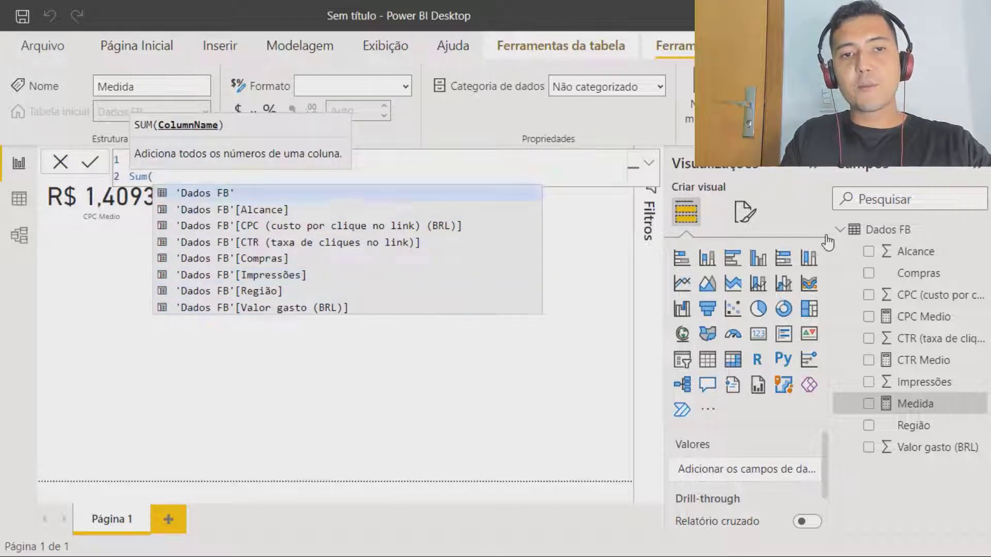
pyautogui.press('Up')
pyautogui.press('Up')
pyautogui.press('Down')
pyautogui.press('Up')
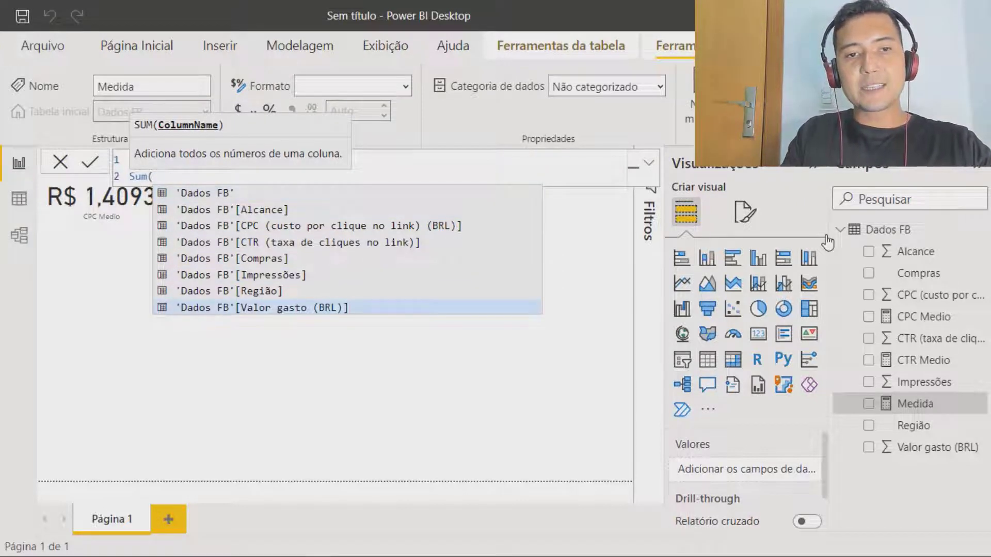
pyautogui.press('Down')
pyautogui.press('Down')
pyautogui.press('Down')
pyautogui.press('Down')
pyautogui.press('Down')
pyautogui.press('Up')
pyautogui.press('Up')
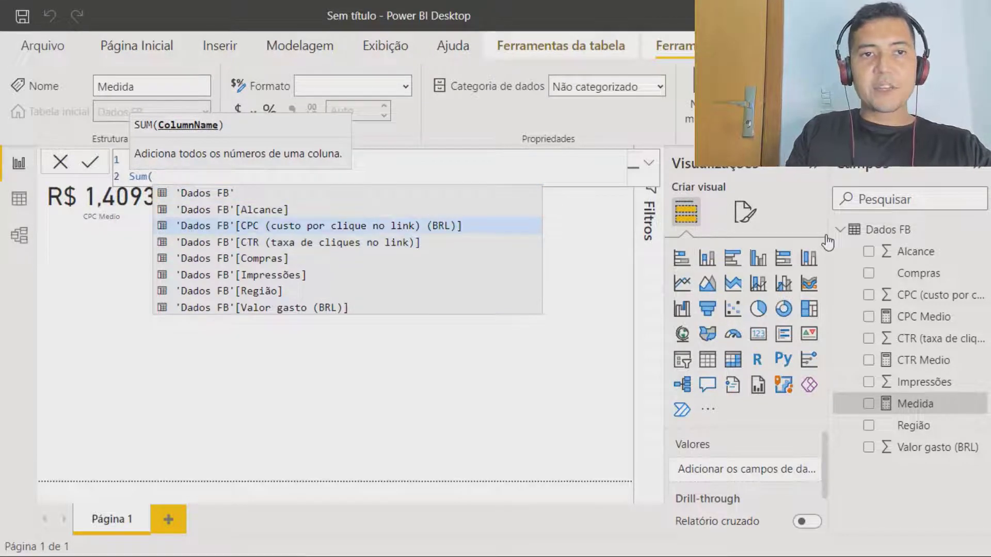
pyautogui.press('Down')
pyautogui.press('Down')
pyautogui.press('Down')
pyautogui.press('Up')
pyautogui.press('Up')
pyautogui.press('Down')
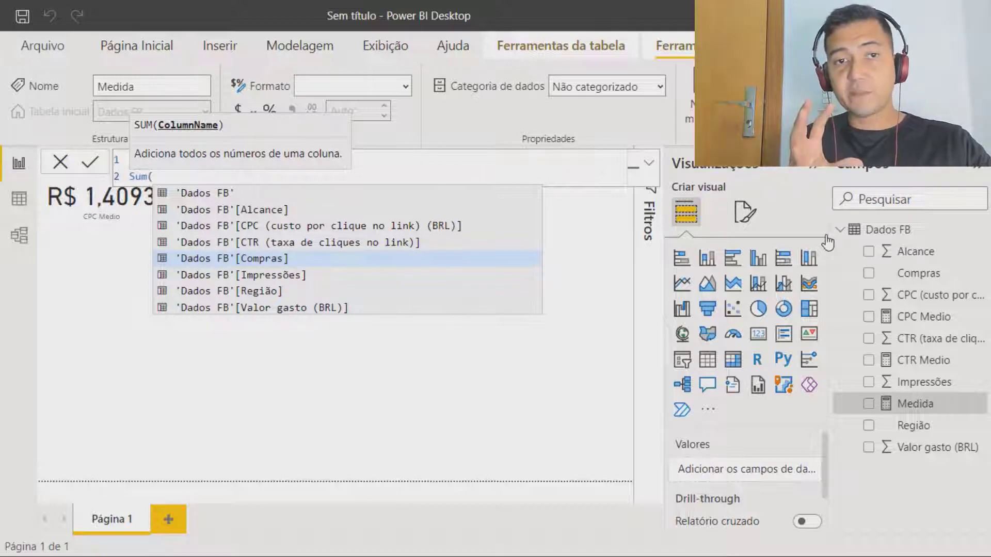
pyautogui.press('Tab')
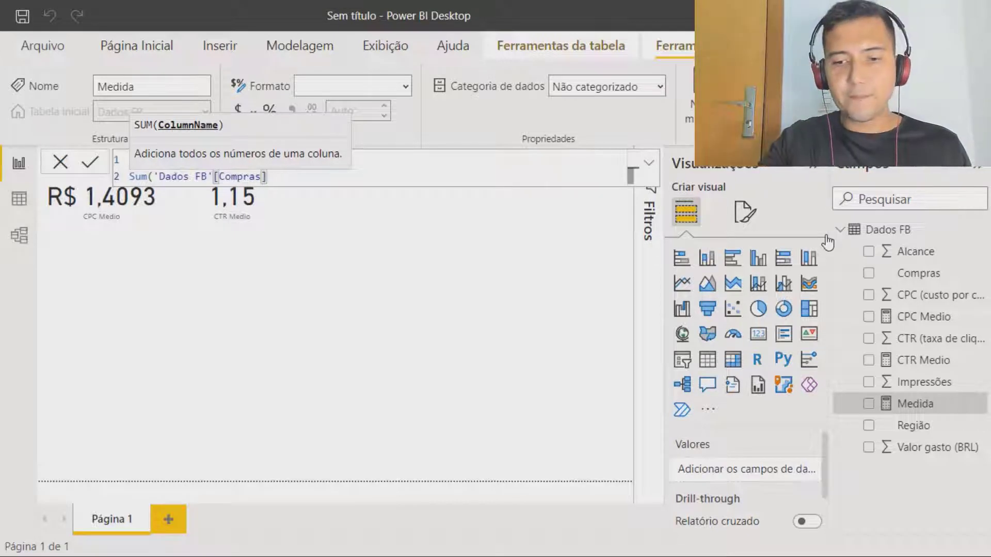
pyautogui.write(')')
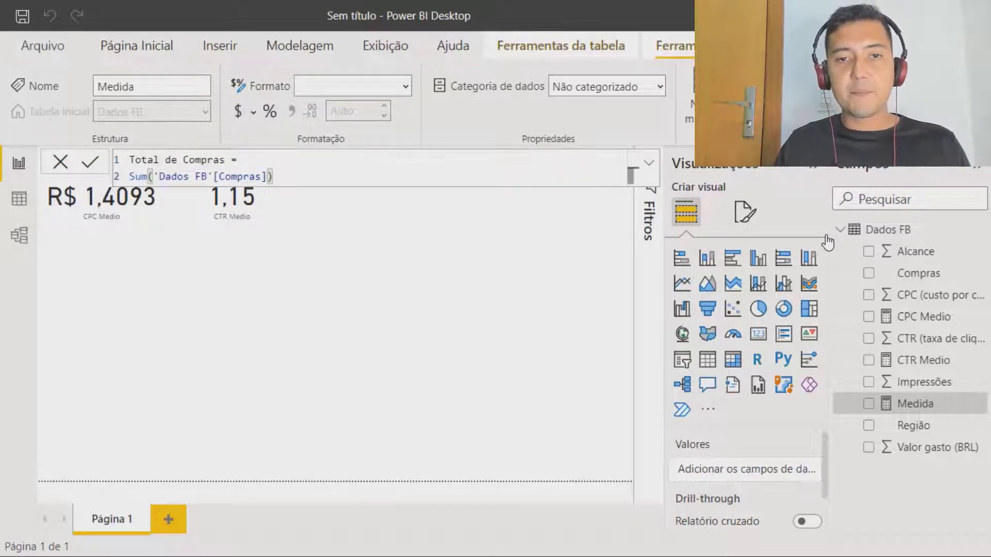
pyautogui.press('Return')
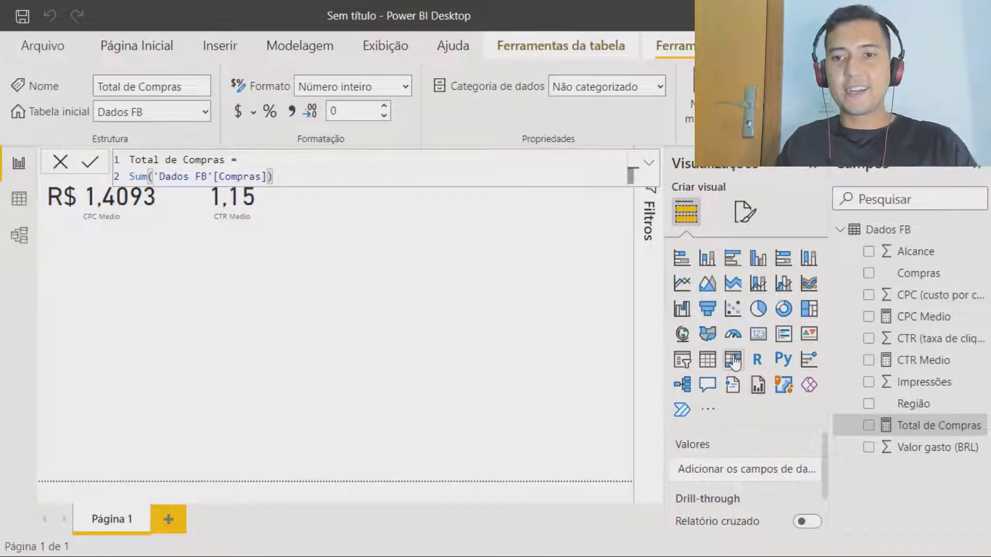
# - Try to show the Total de Compras measure in a card visual placed to the right of the CTR Medio card
pyautogui.click(757, 333)
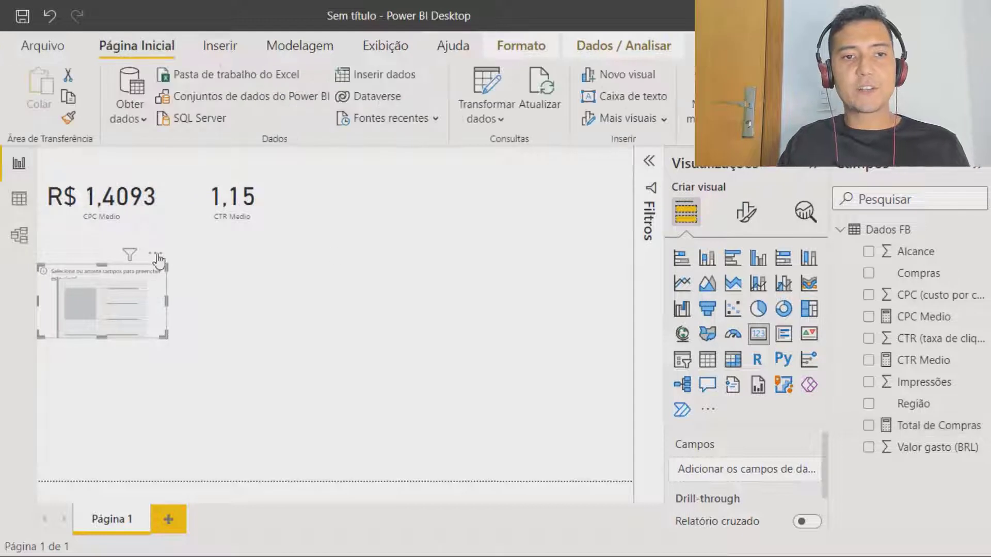
pyautogui.moveTo(158, 260); pyautogui.dragTo(381, 202)
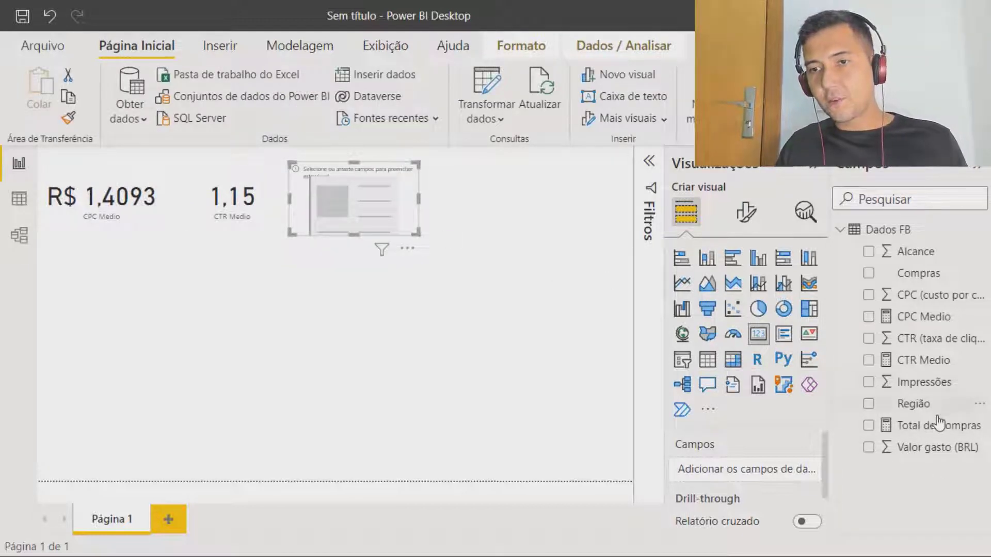
pyautogui.moveTo(938, 426); pyautogui.dragTo(397, 223)
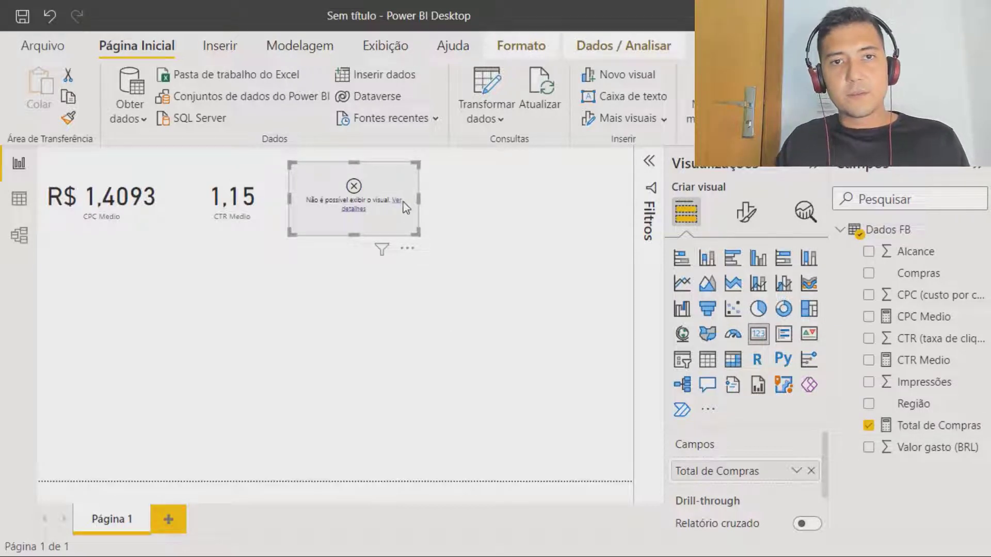
# - Examine the error details of the Total de Compras card and delete the card
pyautogui.click(362, 209)
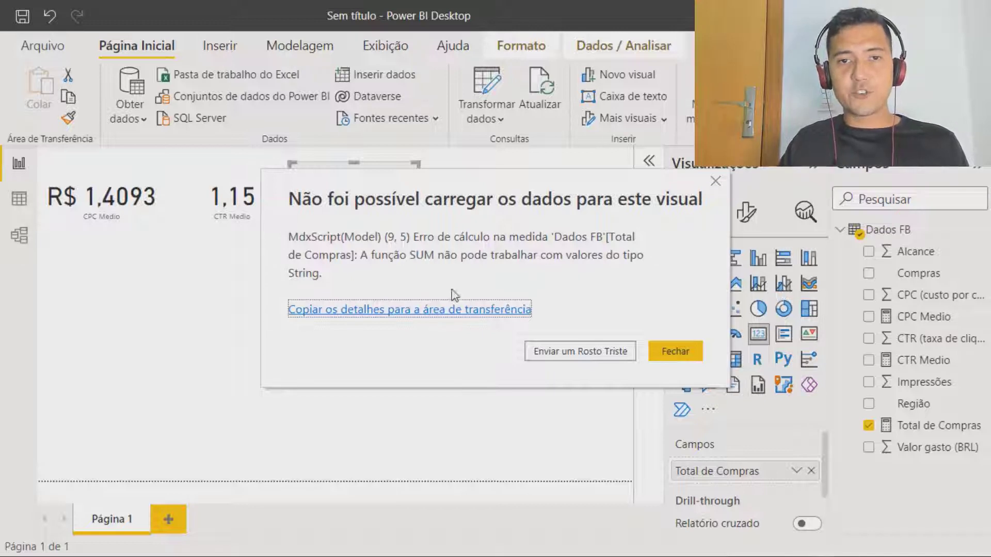
pyautogui.click(717, 183)
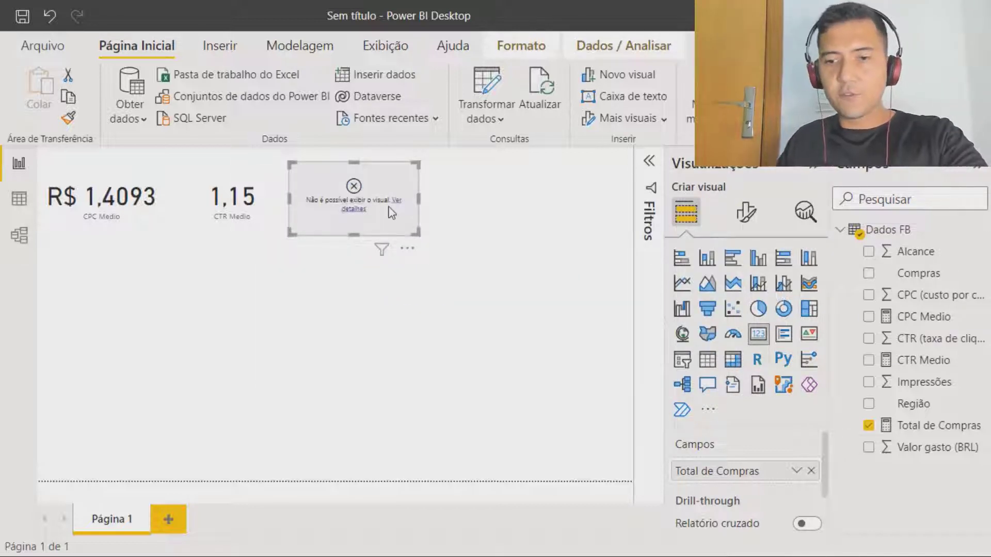
pyautogui.press('Delete')
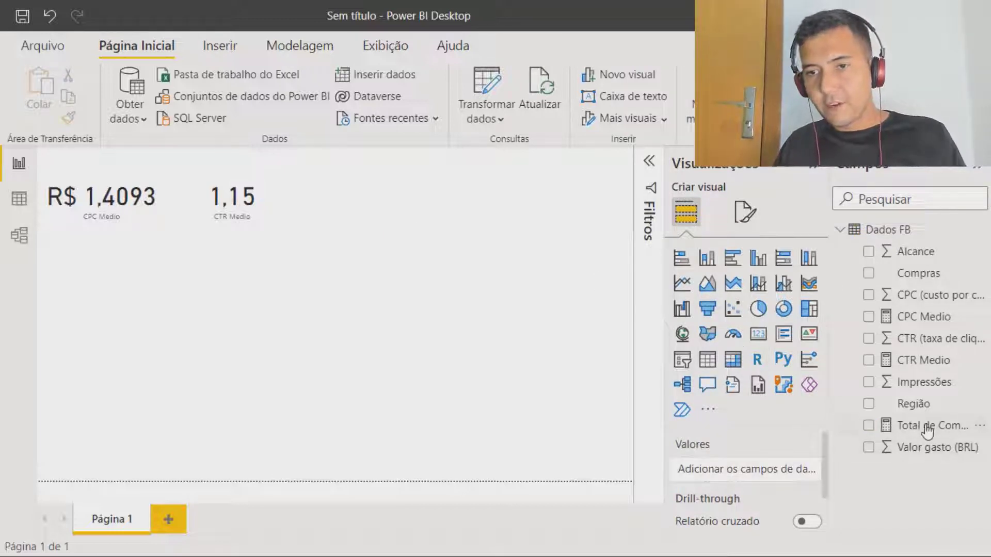
# - Review the formula of the Total de Compras measure
pyautogui.click(928, 427)
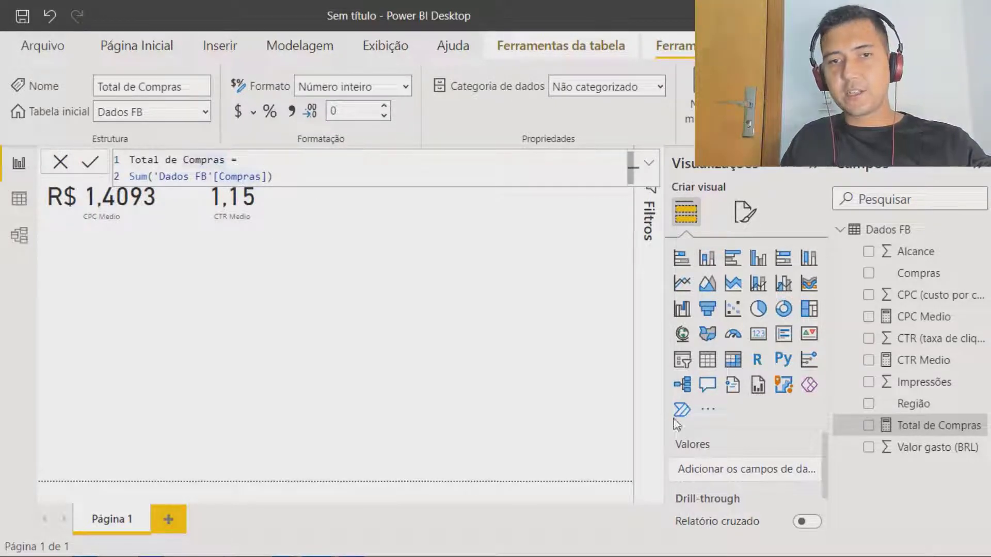
pyautogui.click(317, 175)
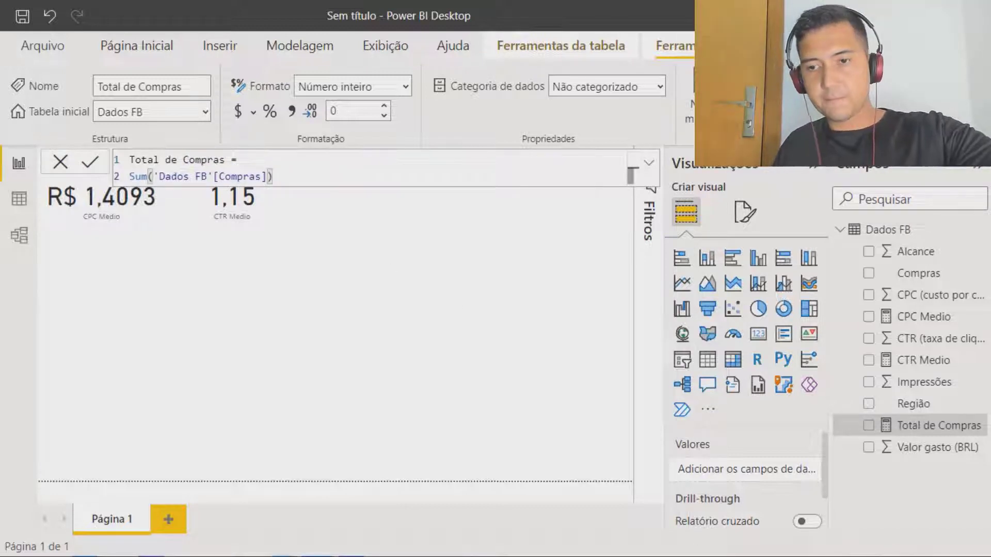
pyautogui.press('super')
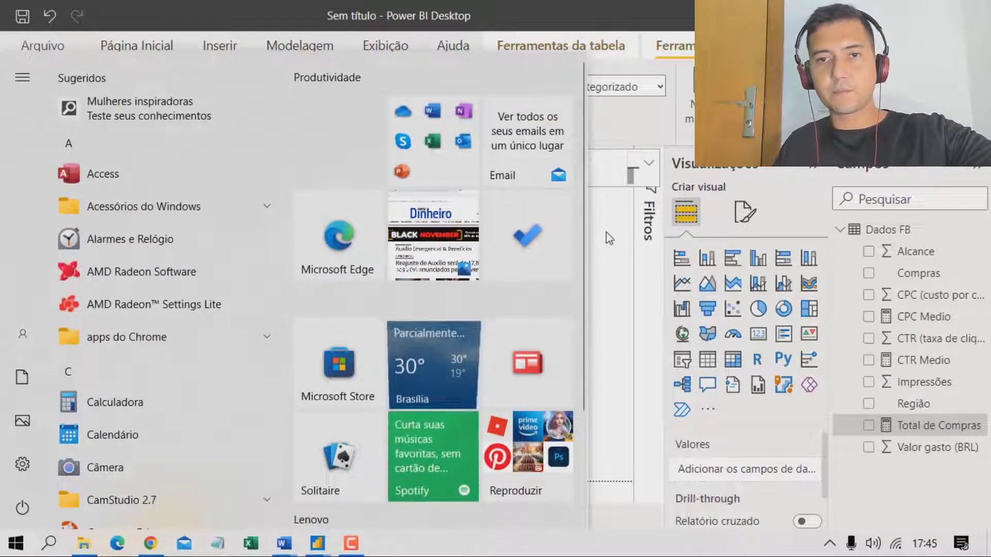
pyautogui.press('super')
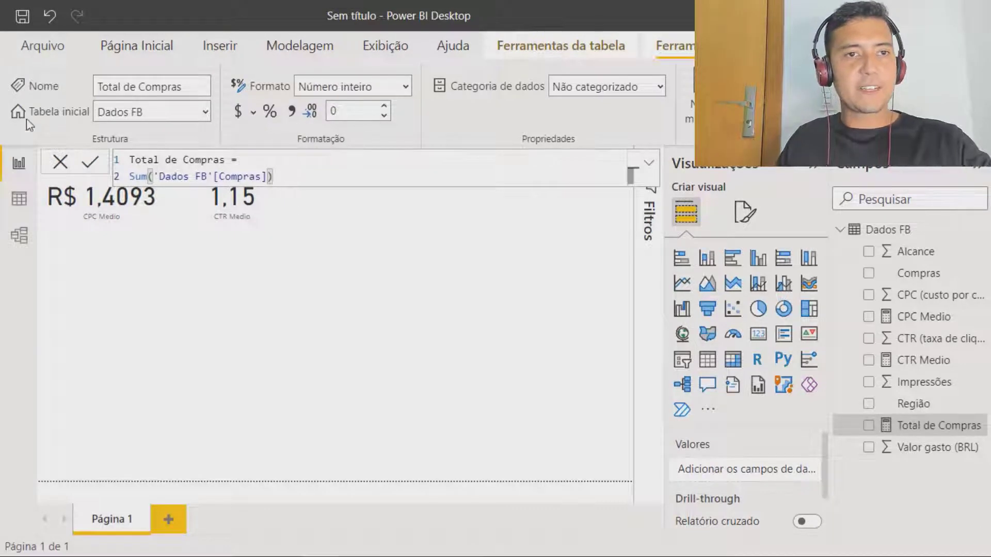
# - In the Power Query editor, set the Compras column's data type to Número Inteiro and apply the change to the report
pyautogui.click(126, 51)
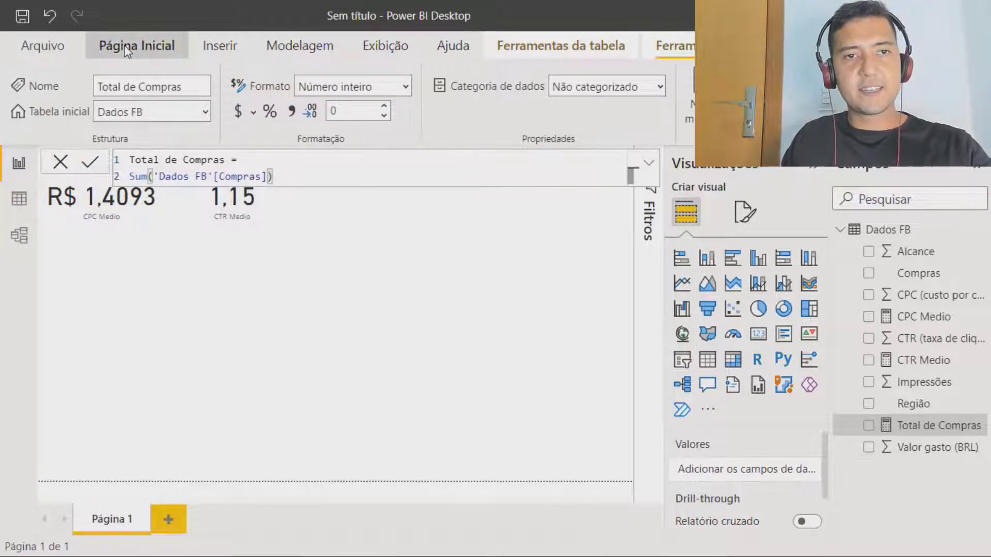
pyautogui.click(488, 93)
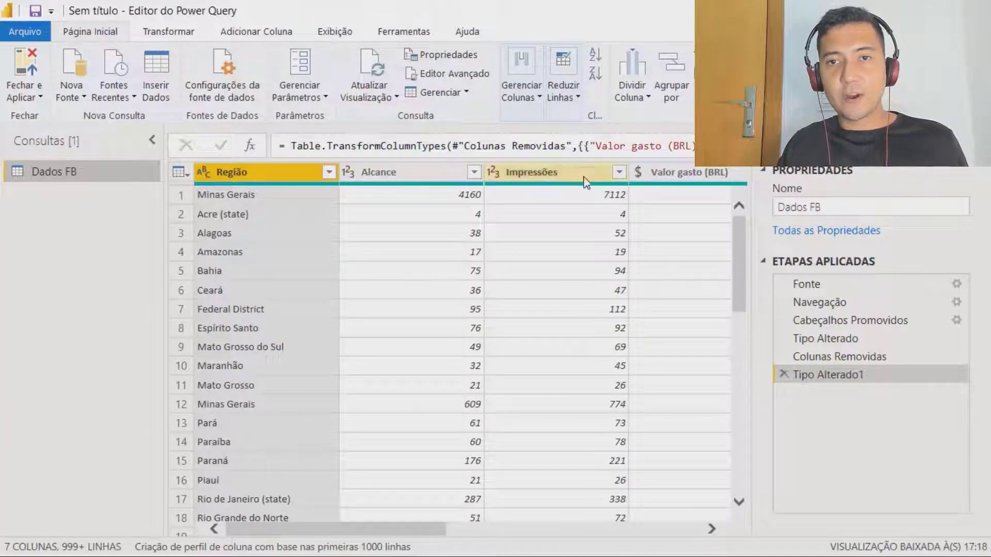
pyautogui.click(477, 531)
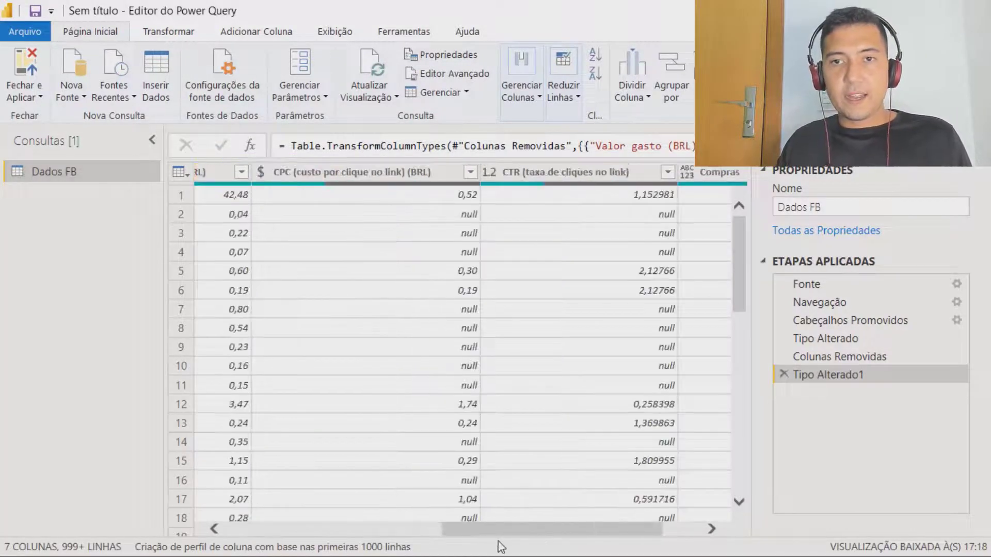
pyautogui.moveTo(507, 530); pyautogui.dragTo(546, 531)
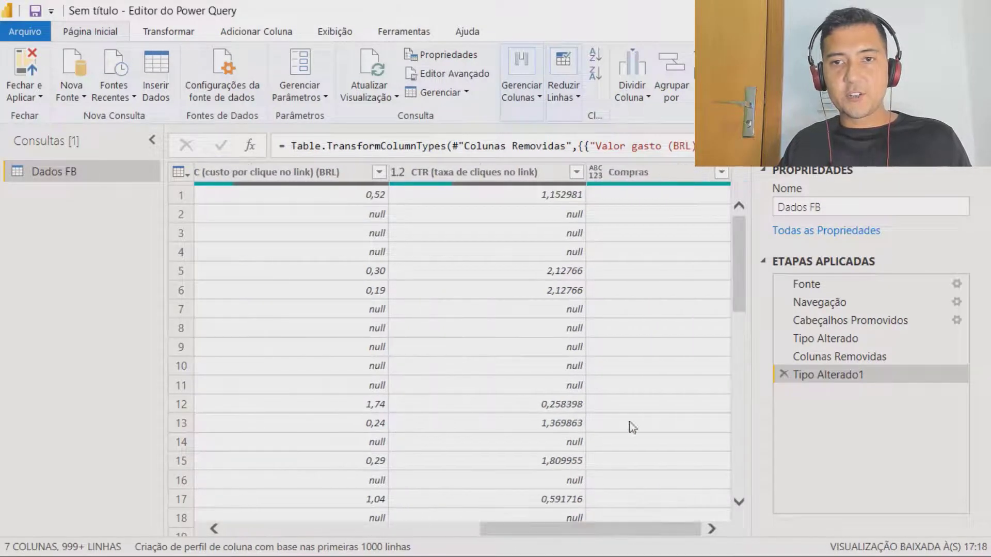
pyautogui.click(596, 173)
pyautogui.click(618, 167)
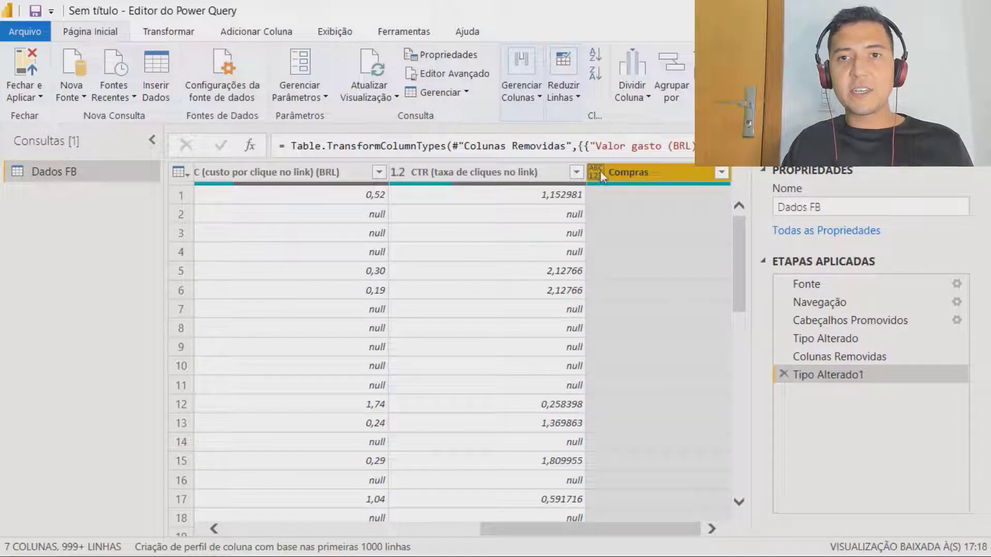
pyautogui.click(597, 172)
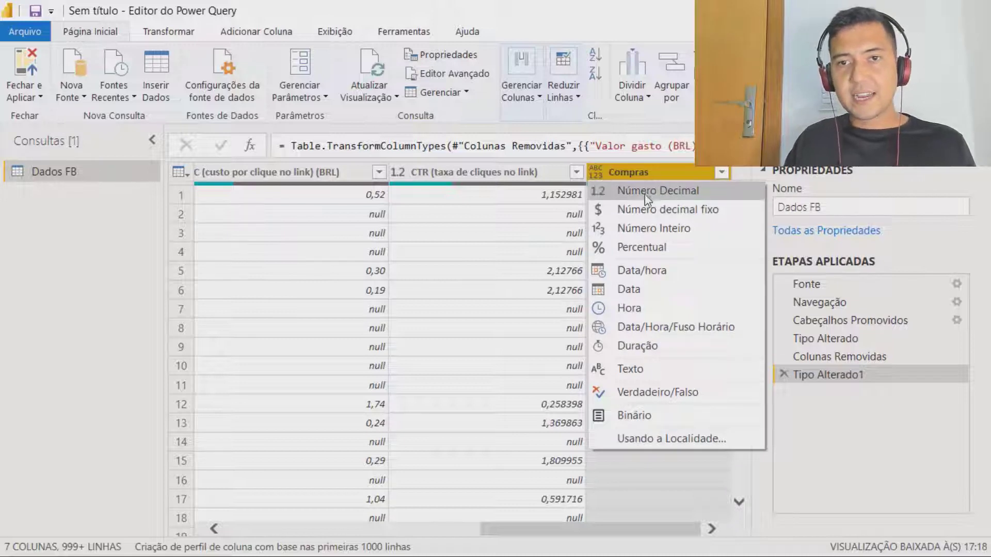
pyautogui.click(657, 227)
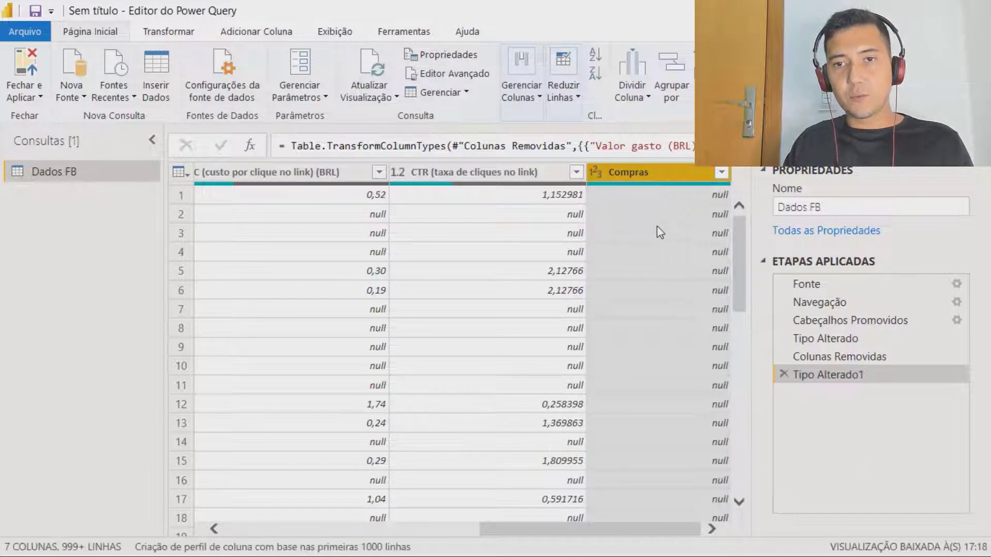
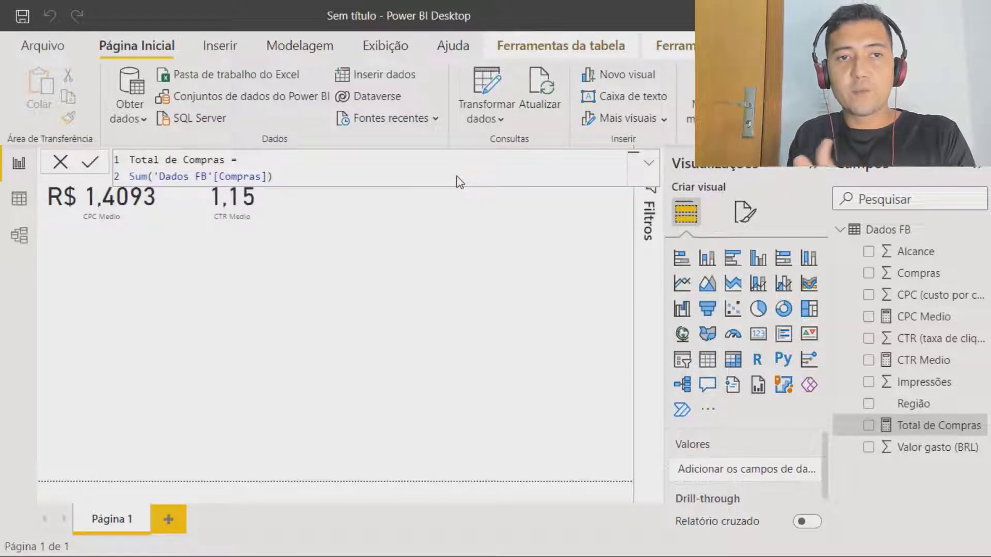
# - Add a card visual showing Total de Compras to the right of the CTR Medio card
pyautogui.click(353, 179)
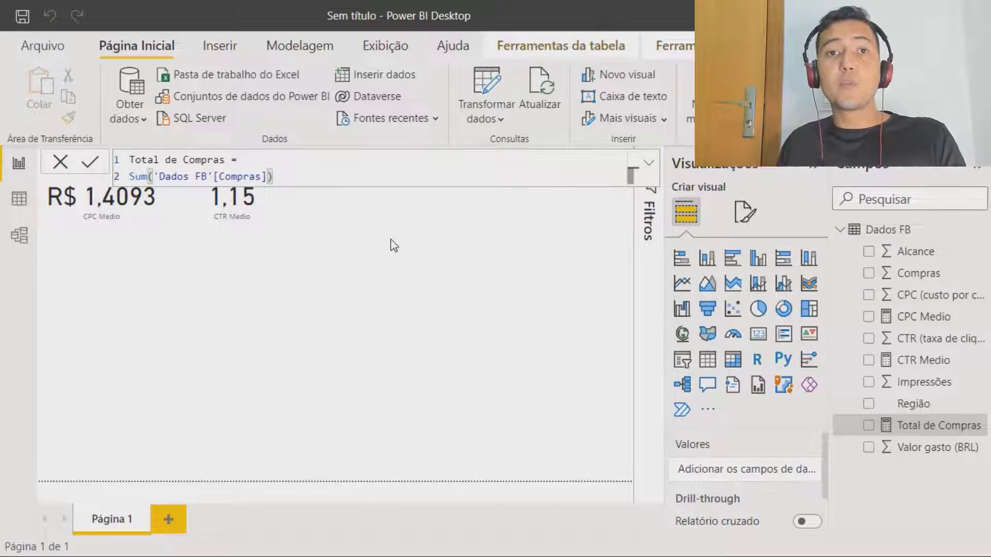
pyautogui.click(397, 255)
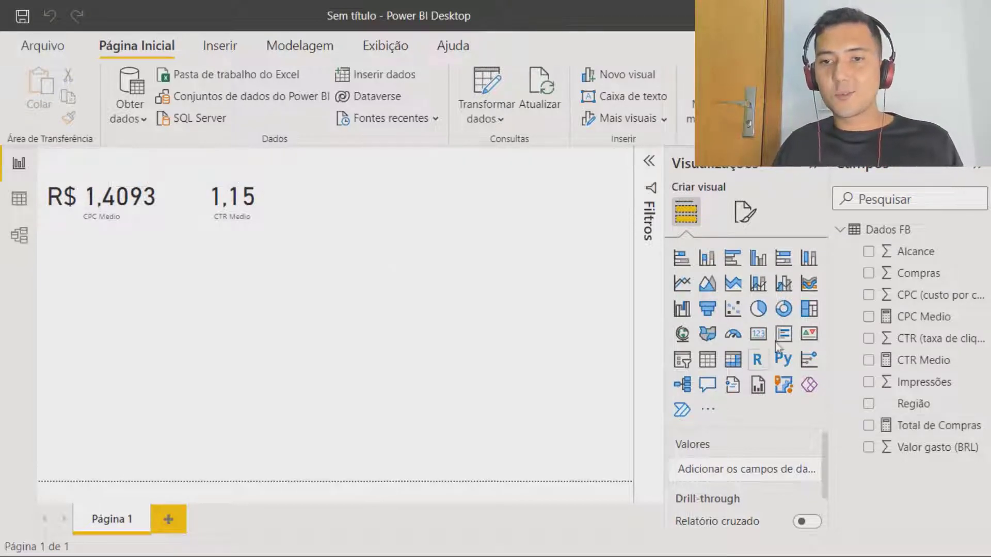
pyautogui.click(758, 333)
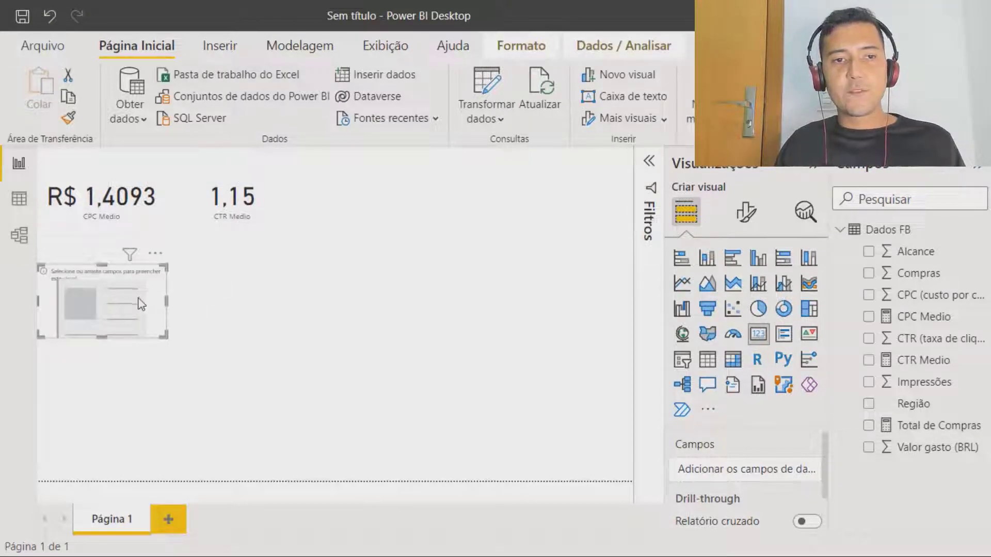
pyautogui.moveTo(140, 304); pyautogui.dragTo(400, 202)
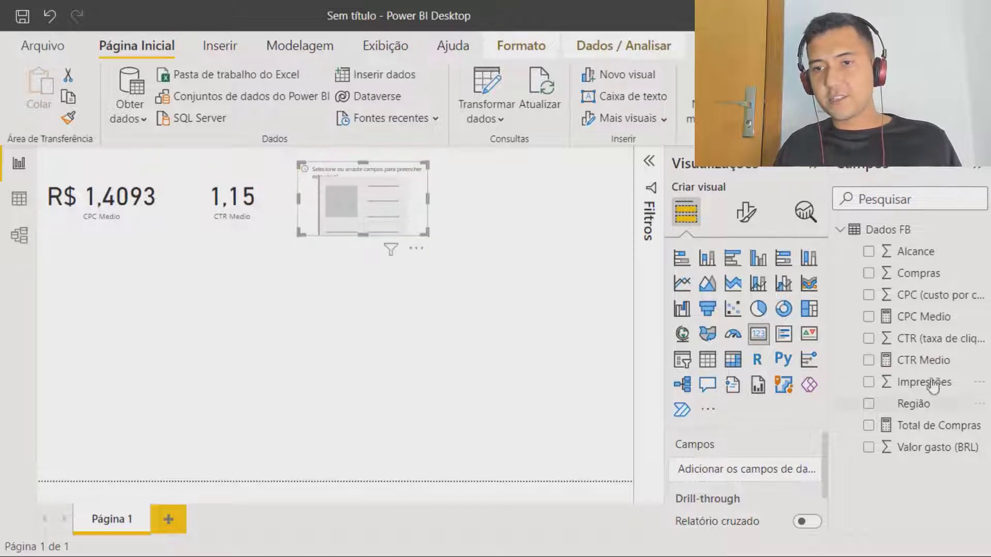
pyautogui.moveTo(935, 430); pyautogui.dragTo(384, 212)
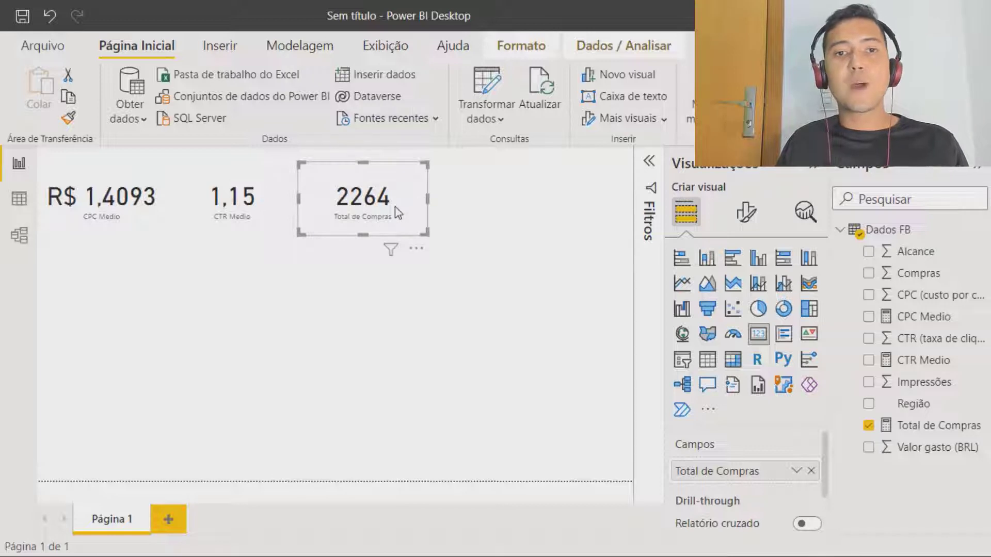
pyautogui.moveTo(395, 207)
pyautogui.mouseDown()
pyautogui.moveTo(410, 207)
pyautogui.moveTo(381, 209)
pyautogui.moveTo(394, 210)
pyautogui.mouseUp()
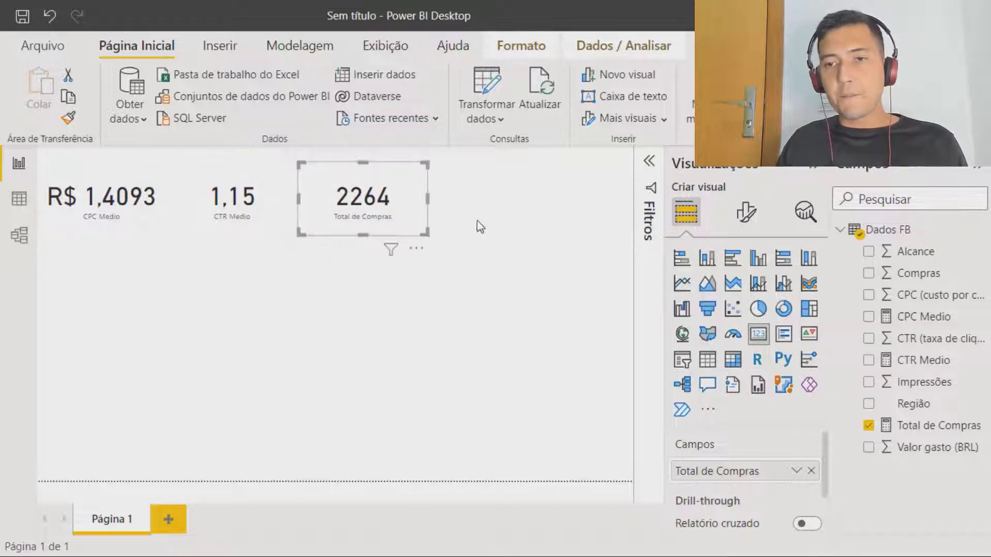
pyautogui.click(478, 223)
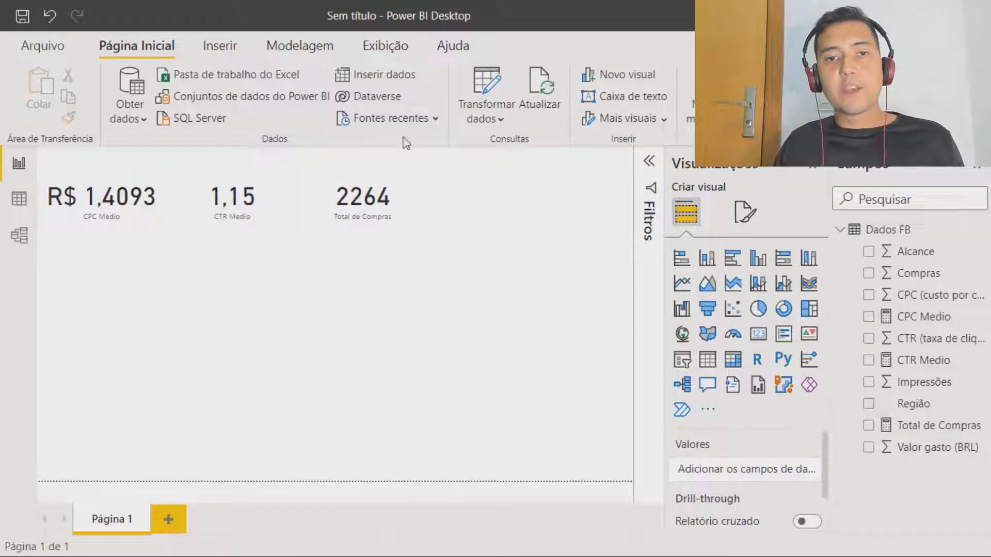
pyautogui.click(393, 215)
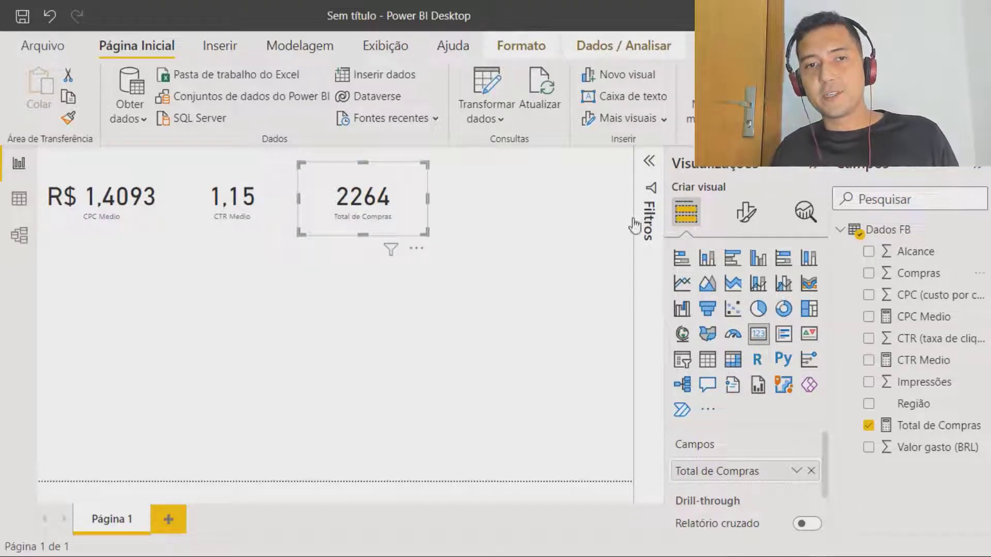
pyautogui.click(547, 203)
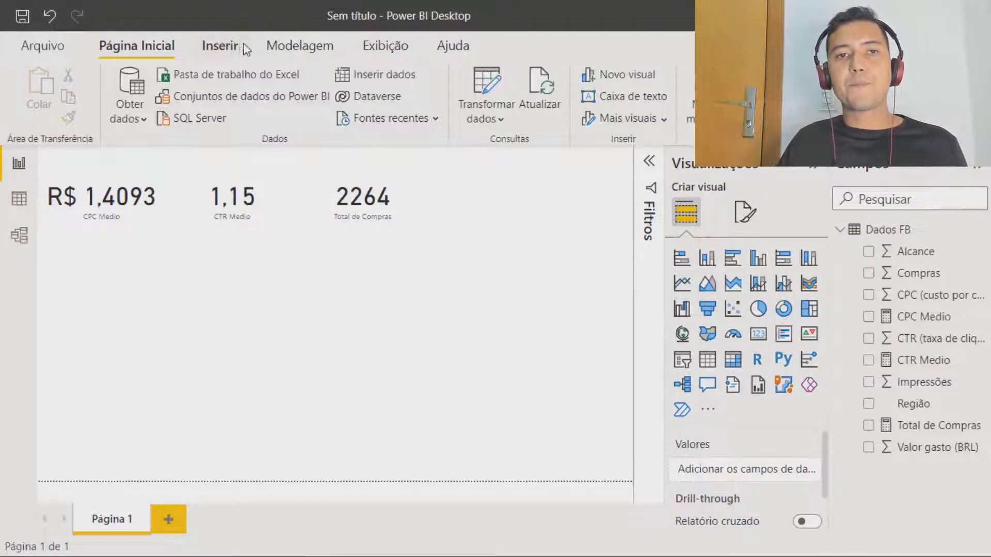
# - Create the measure Investimento Total as the sum of 'Dados FB'[Valor gasto (BRL)]
pyautogui.click(308, 50)
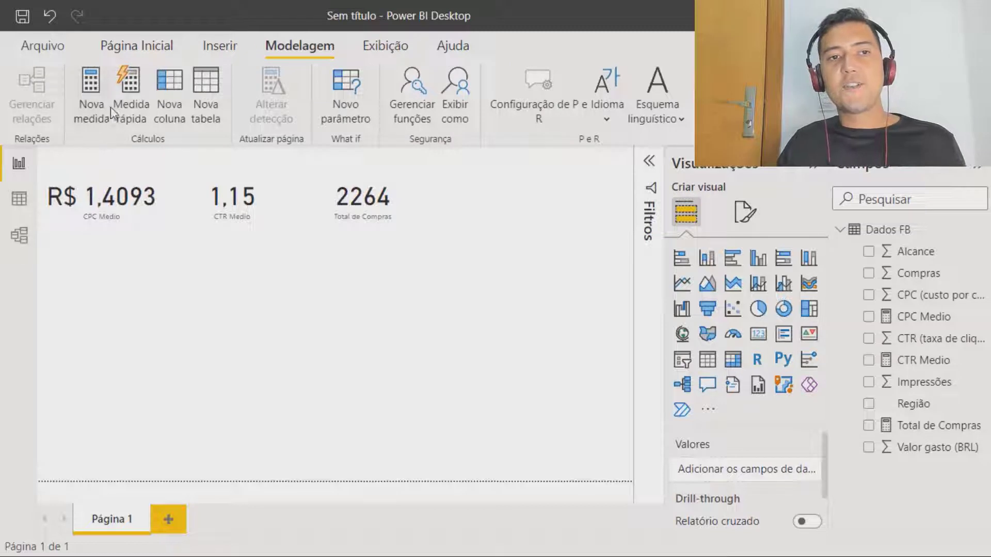
pyautogui.click(96, 111)
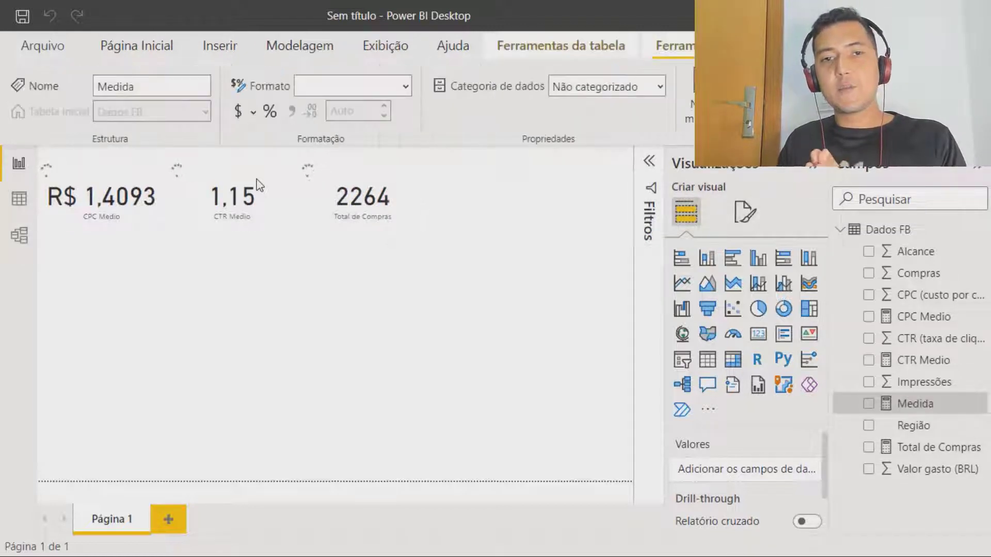
pyautogui.press('BackSpace')
pyautogui.write('Inve')
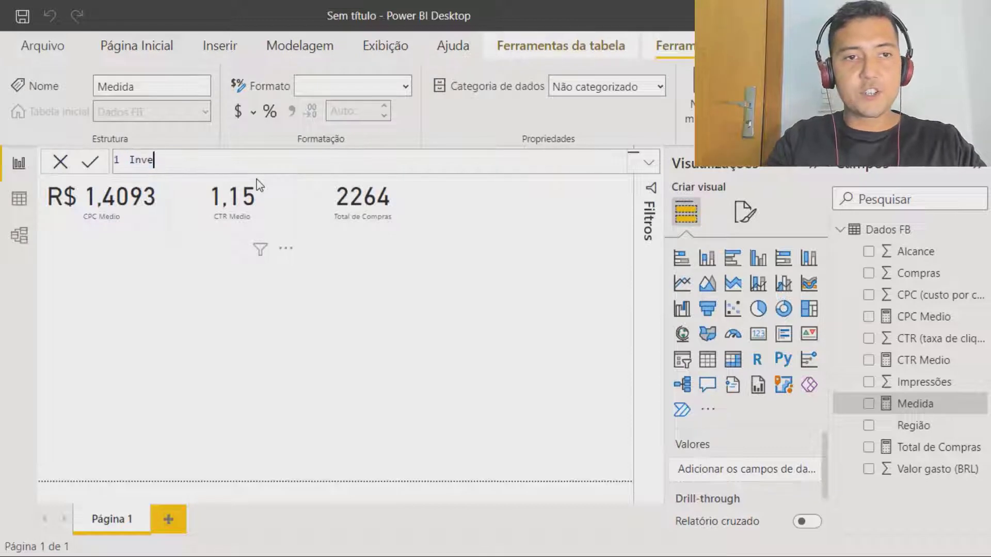
pyautogui.write('stimento Total')
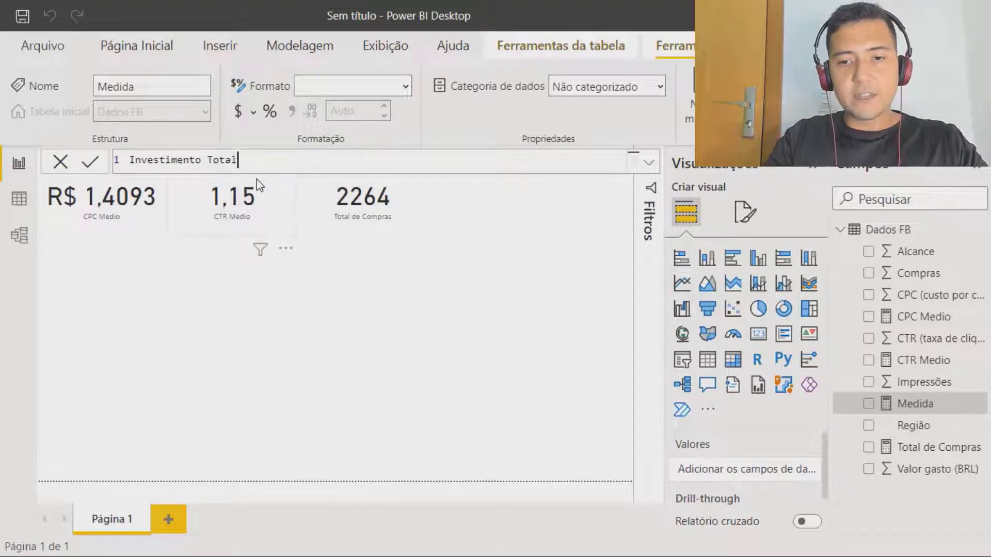
pyautogui.write('=')
pyautogui.hotkey('shift', 'Return')
pyautogui.write('sum(')
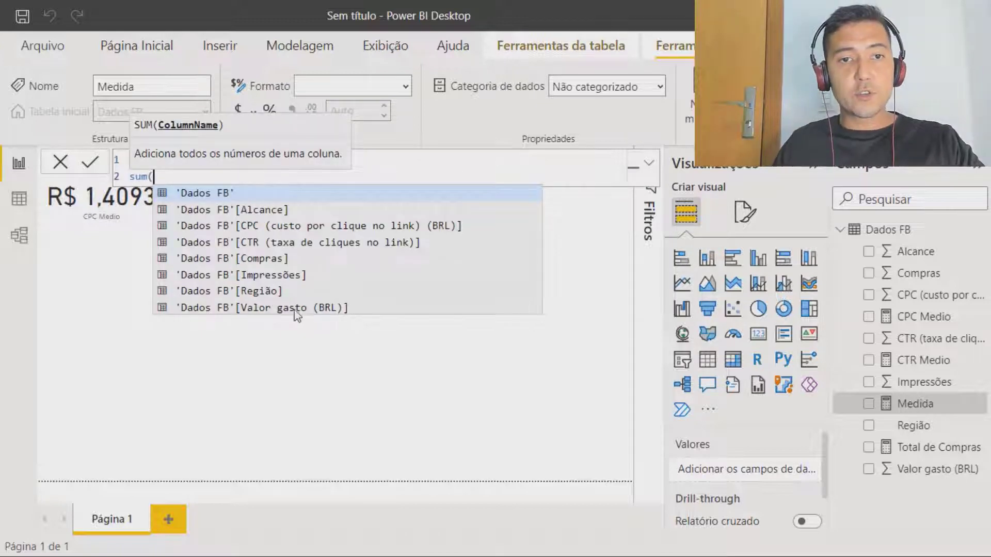
pyautogui.click(268, 308)
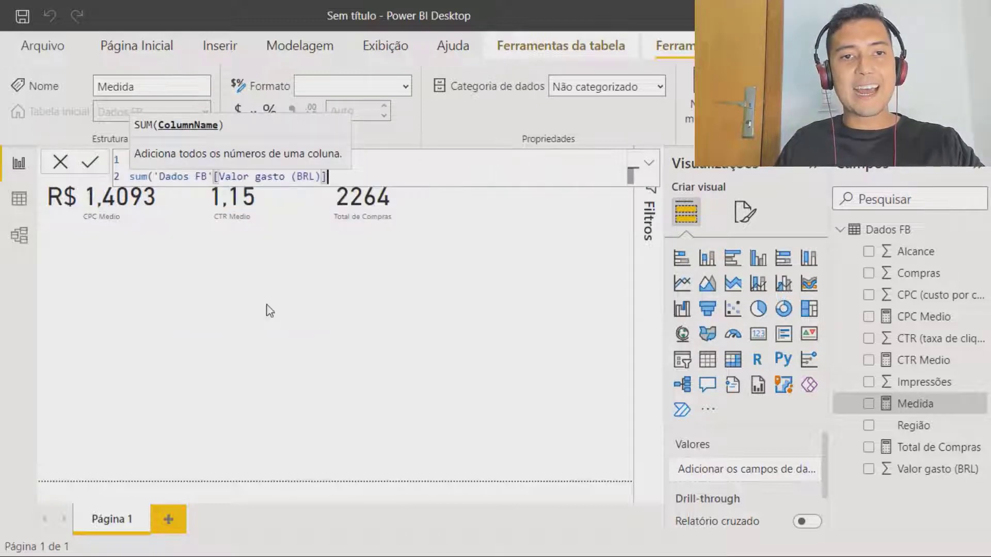
pyautogui.write(')')
pyautogui.press('Return')
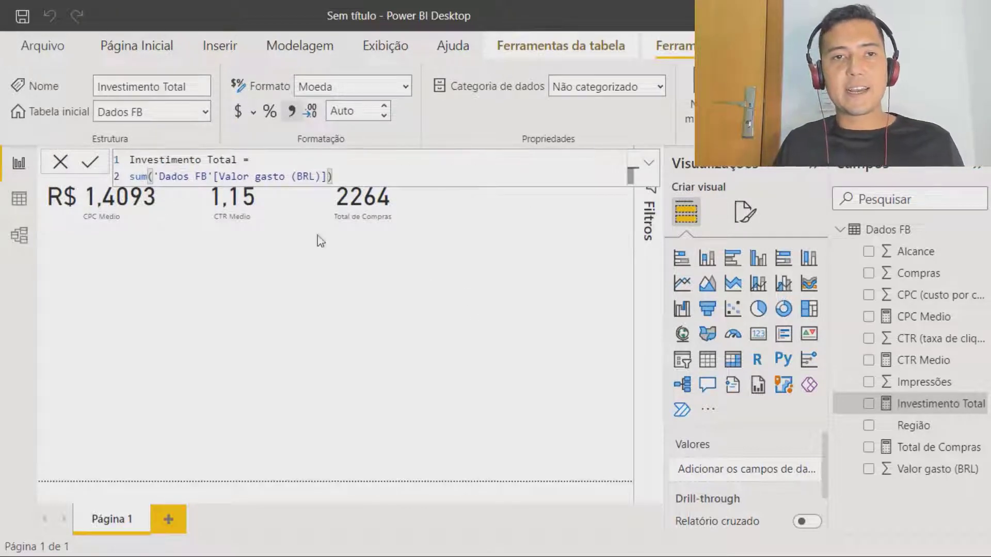
# - Add a card visual showing Investimento Total to the right of the Total de Compras card
pyautogui.click(152, 261)
pyautogui.click(758, 334)
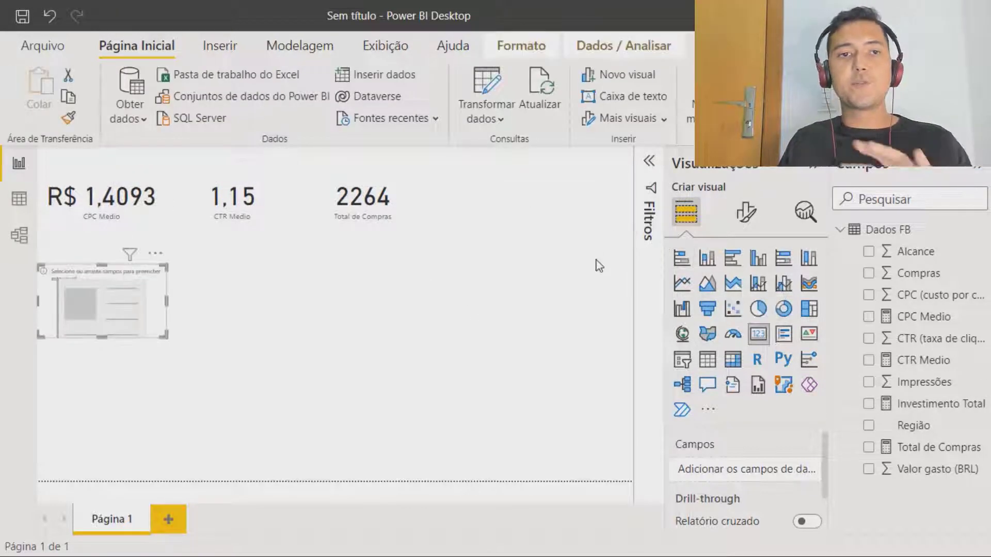
pyautogui.moveTo(933, 405); pyautogui.dragTo(573, 206)
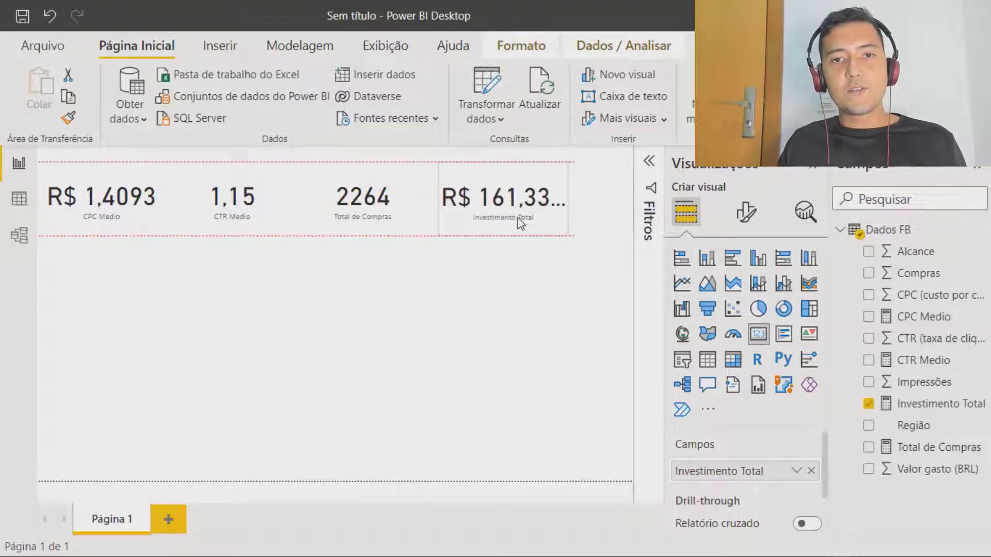
pyautogui.click(530, 288)
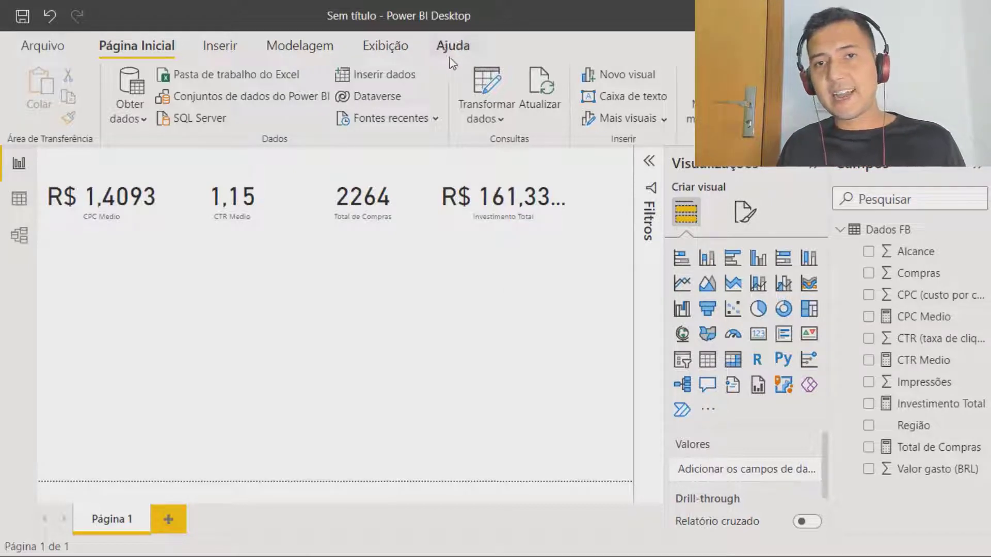
# - Create the measure CPA as [Investimento Total]/[Total de Compras]
pyautogui.click(287, 40)
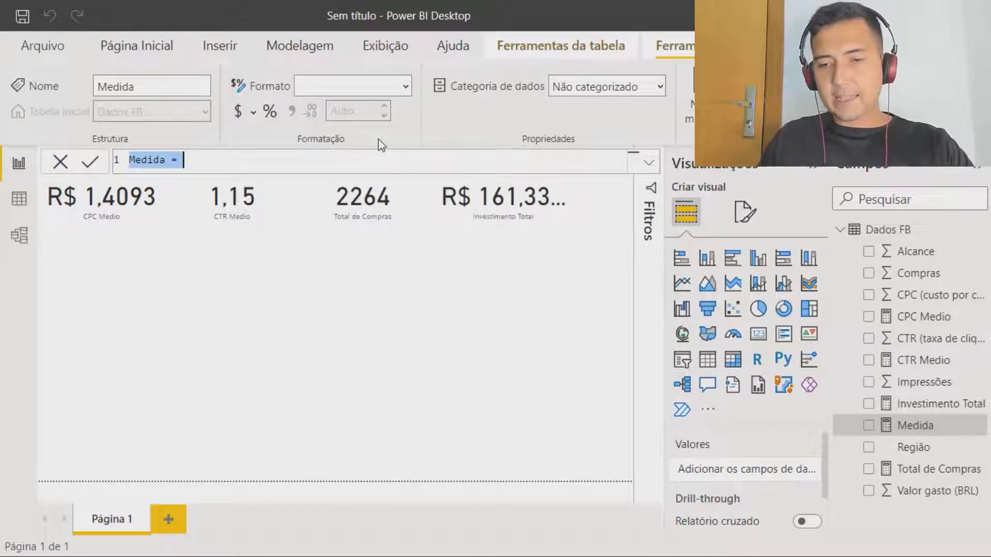
pyautogui.press('BackSpace')
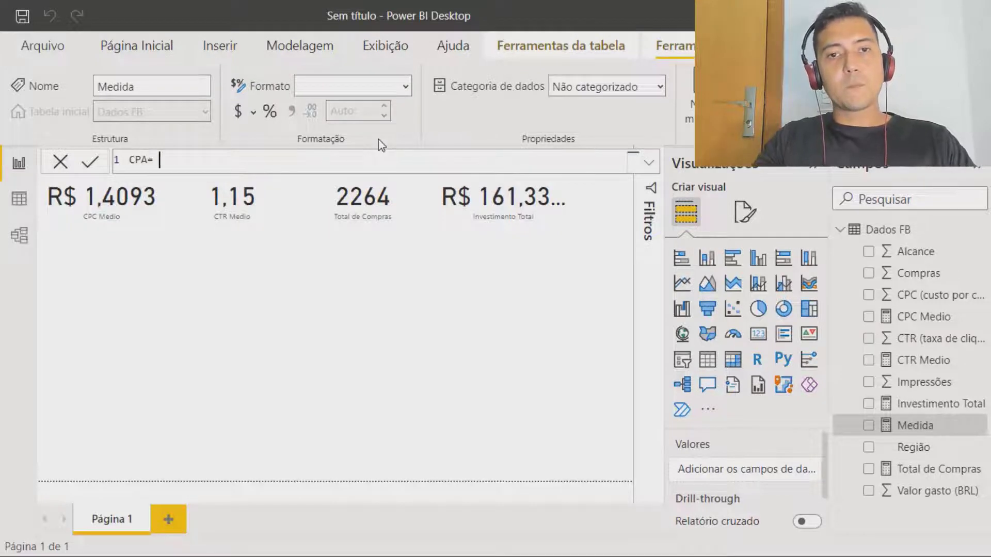
pyautogui.write('CPA= inves')
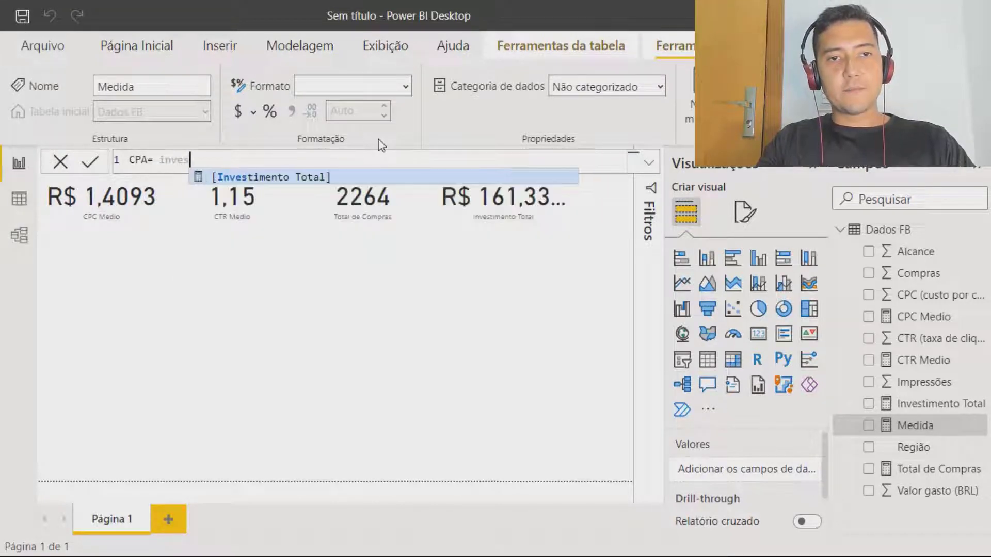
pyautogui.press('Tab')
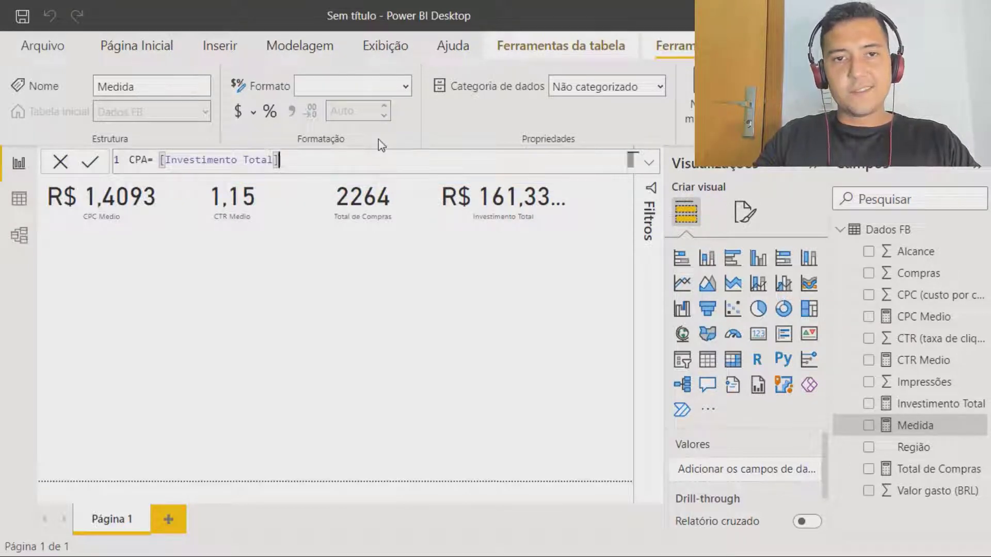
pyautogui.write('/')
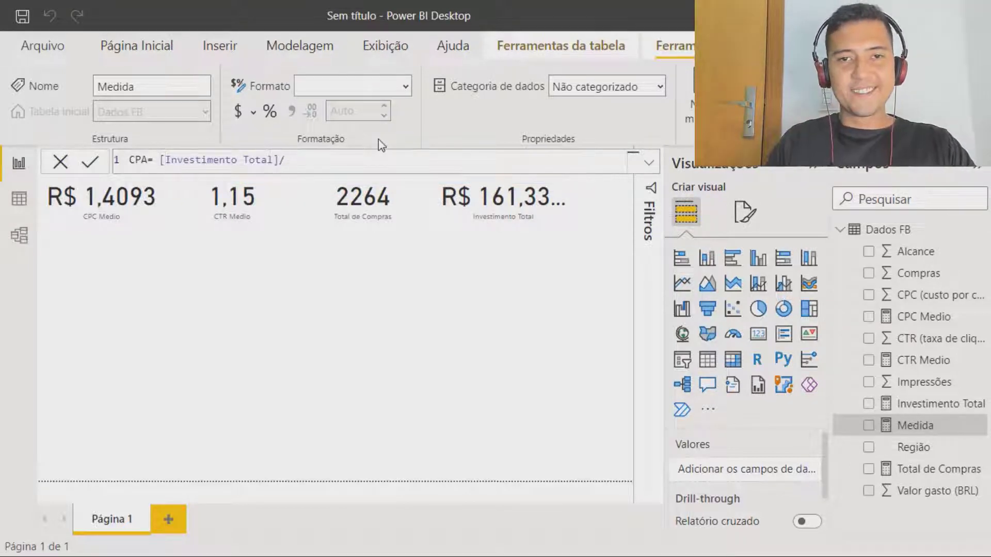
pyautogui.write('total')
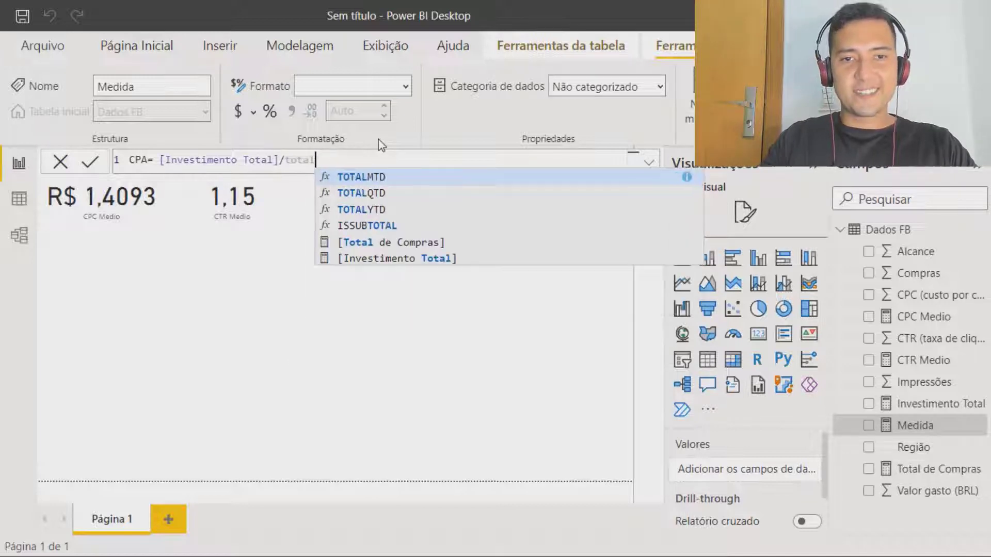
pyautogui.press('Down')
pyautogui.press('Down')
pyautogui.press('Down')
pyautogui.press('Down')
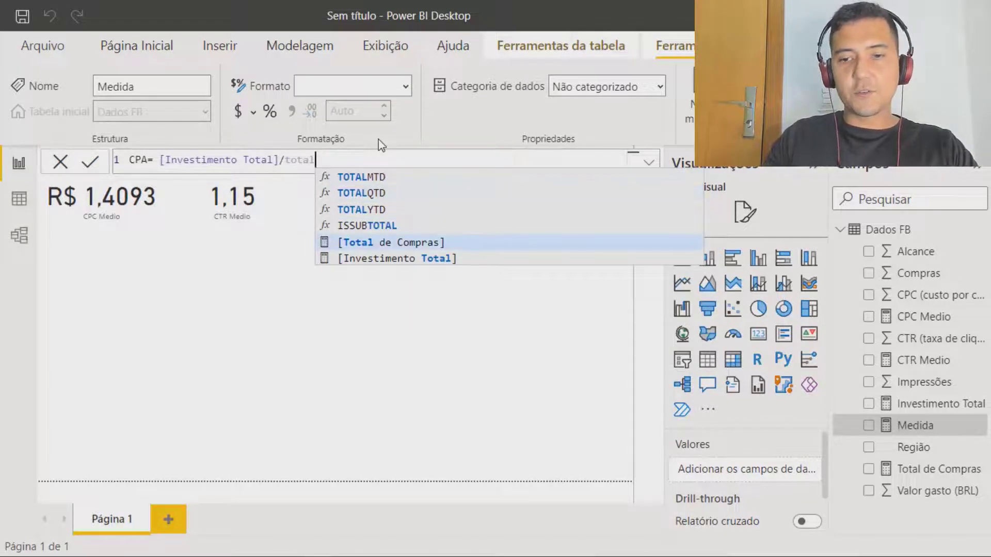
pyautogui.press('Tab')
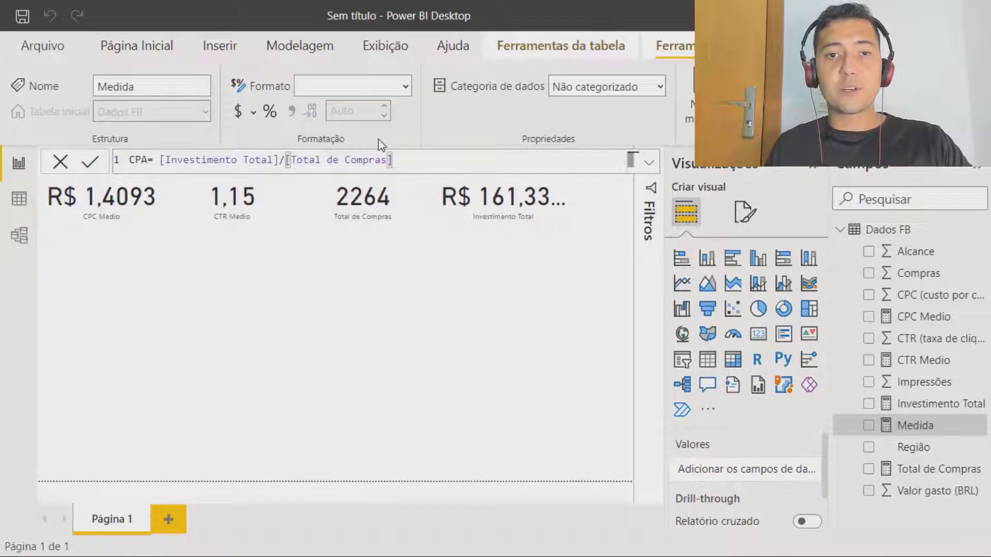
pyautogui.press('Return')
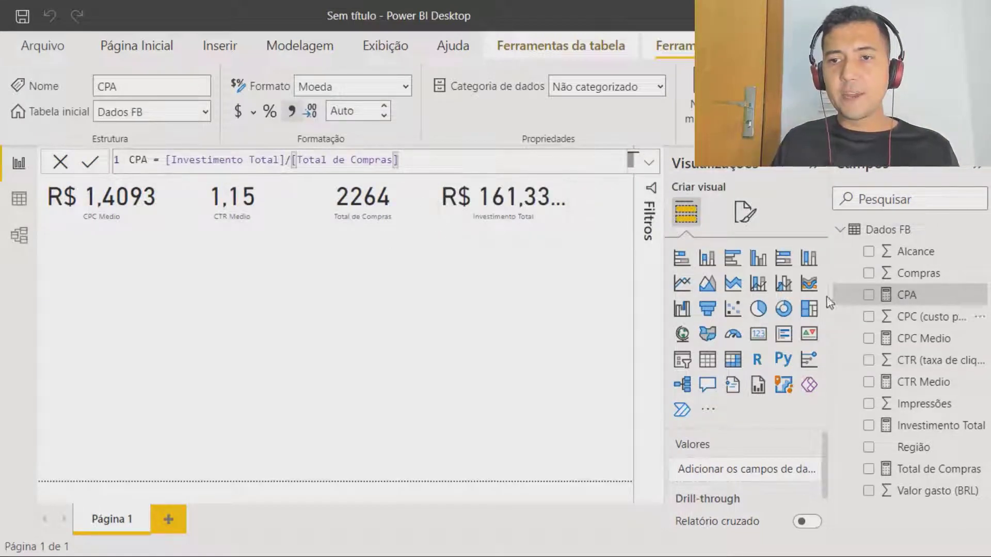
# - Add a card visual showing CPA and place it just below and to the right of the Investimento Total card
pyautogui.click(758, 334)
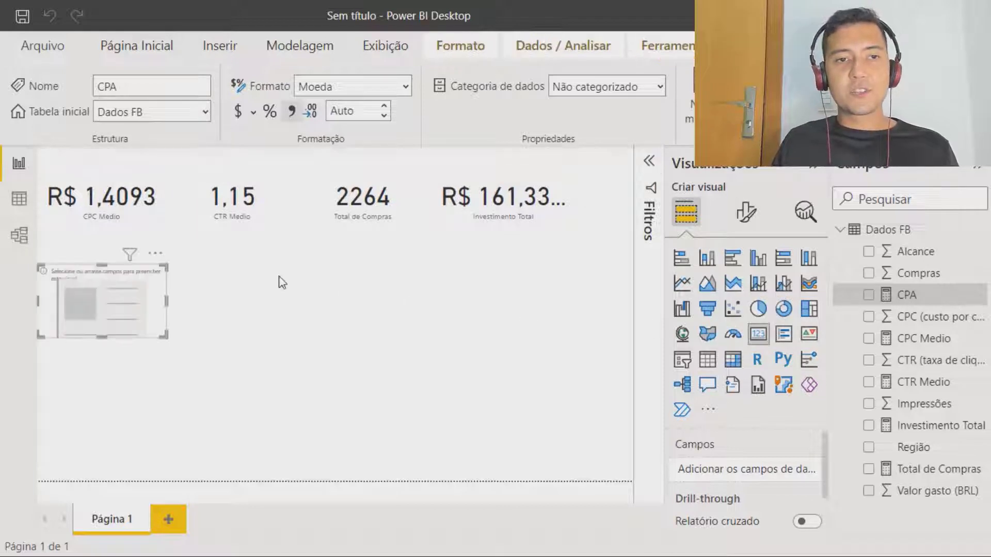
pyautogui.moveTo(903, 297); pyautogui.dragTo(133, 304)
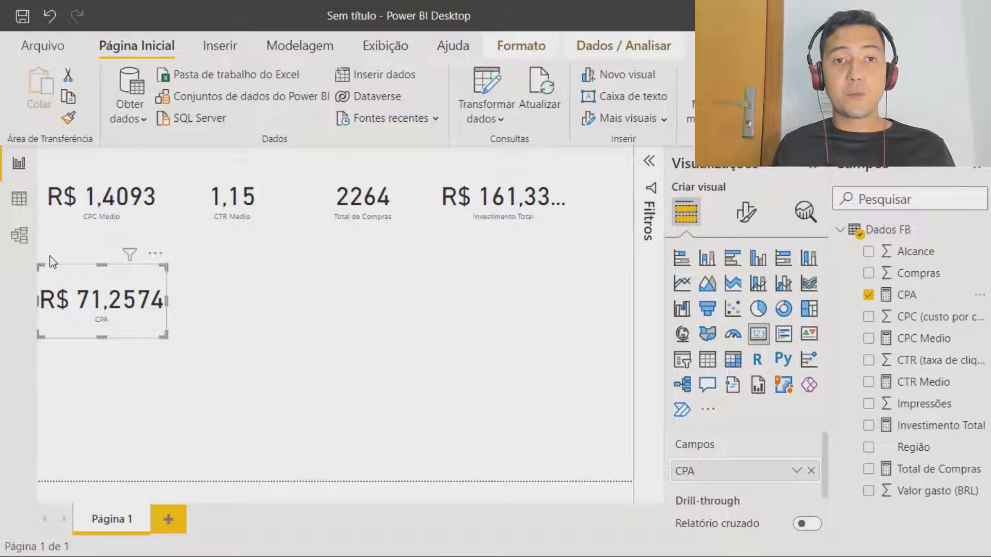
pyautogui.moveTo(105, 302); pyautogui.dragTo(572, 259)
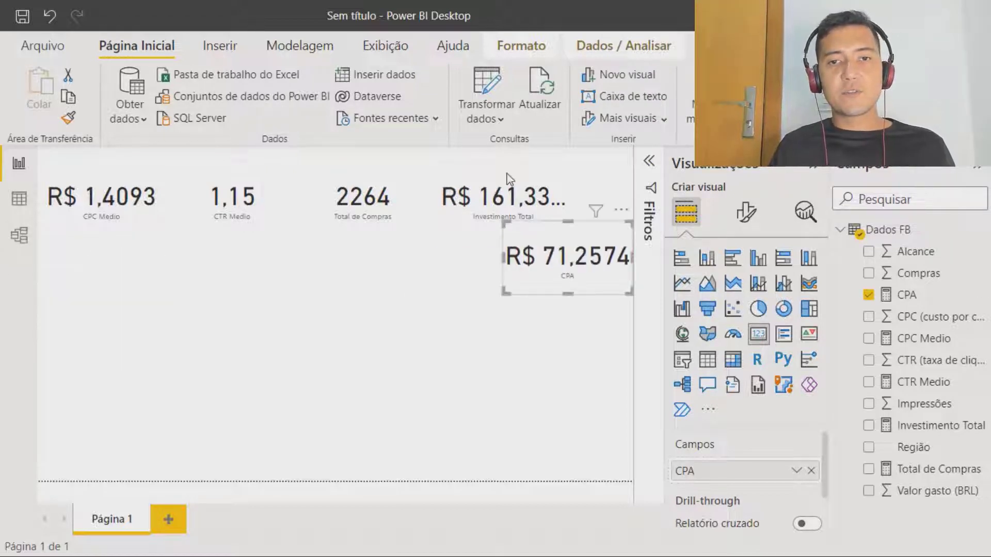
# - Shift the Investimento Total, Total de Compras and CTR Medio cards left and align the CPA card at the end of their row
pyautogui.moveTo(498, 199); pyautogui.dragTo(463, 200)
pyautogui.click(347, 204)
pyautogui.moveTo(348, 204); pyautogui.dragTo(316, 209)
pyautogui.click(208, 207)
pyautogui.moveTo(208, 207); pyautogui.dragTo(146, 200)
pyautogui.click(166, 287)
pyautogui.click(152, 211)
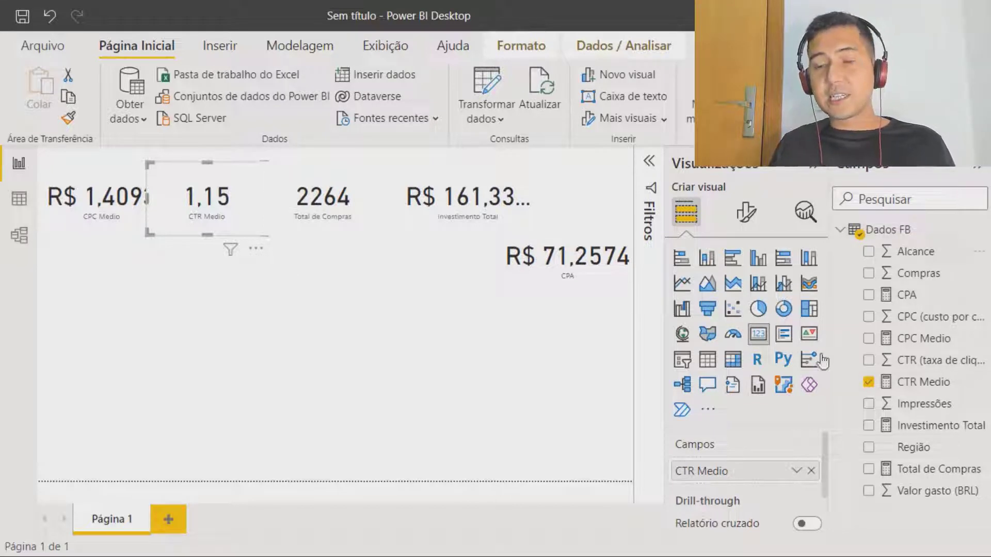
pyautogui.click(562, 258)
pyautogui.moveTo(452, 216); pyautogui.dragTo(421, 215)
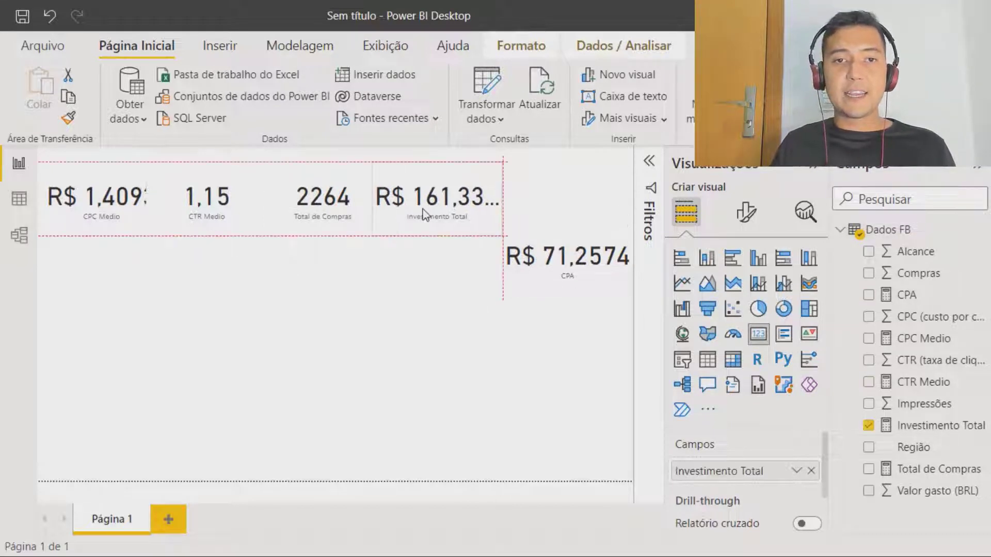
pyautogui.moveTo(572, 271); pyautogui.dragTo(570, 221)
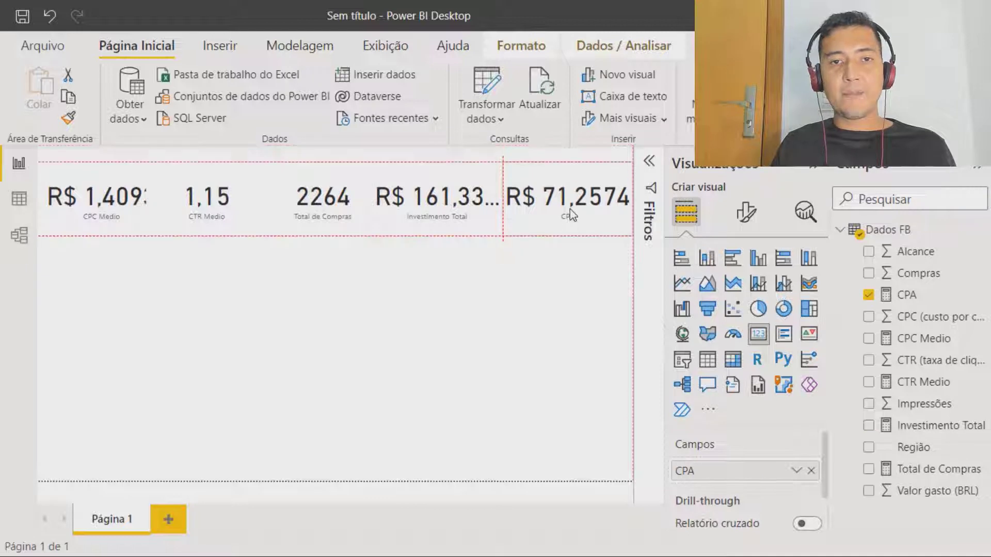
pyautogui.click(527, 283)
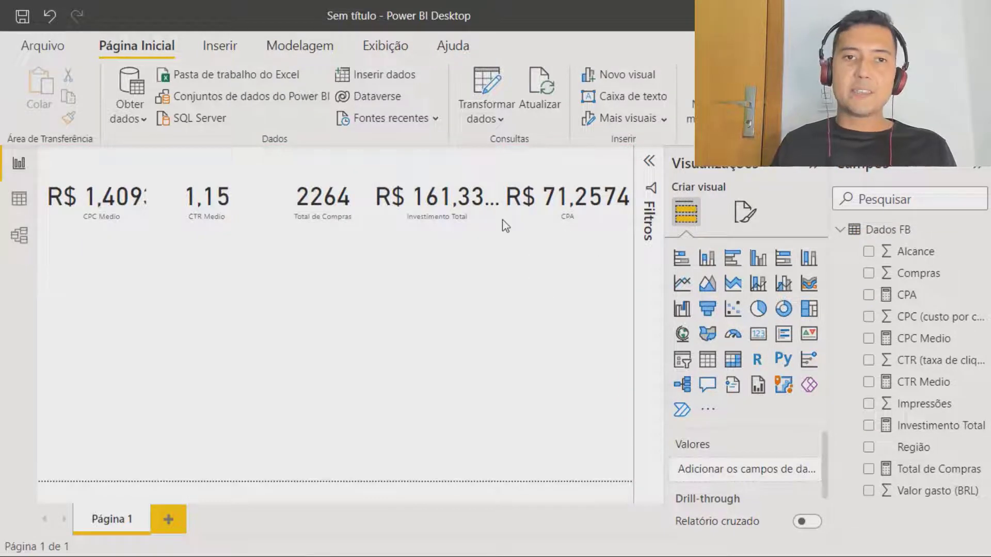
pyautogui.click(336, 47)
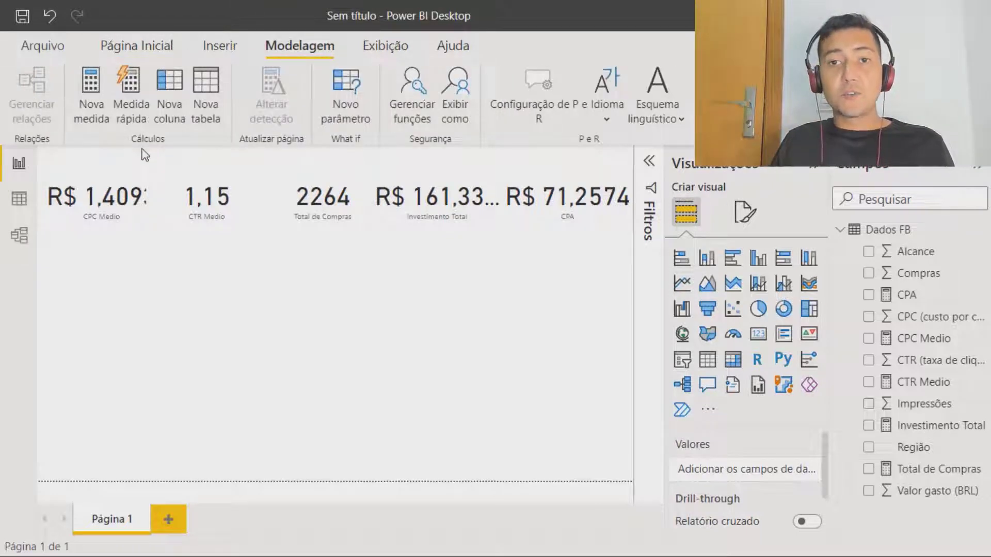
pyautogui.click(582, 192)
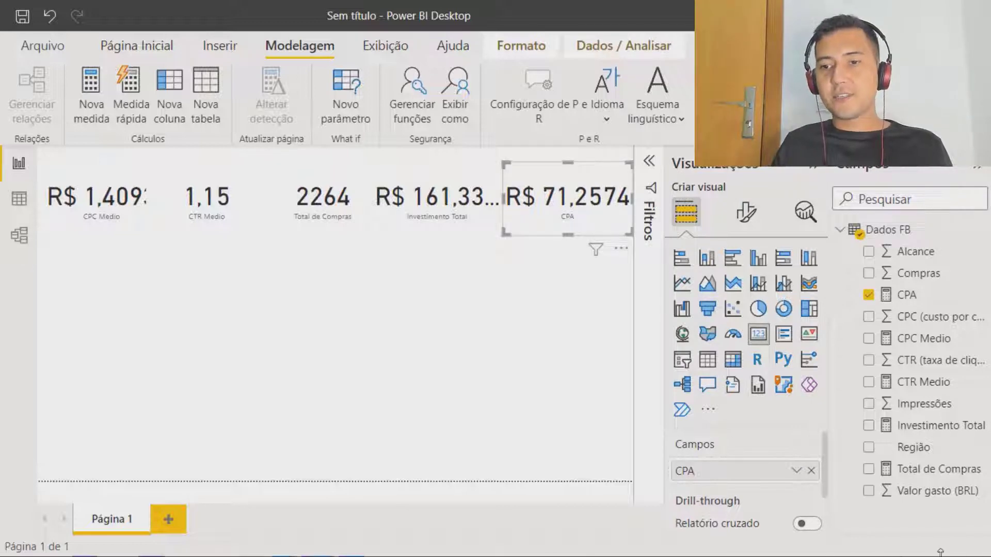
pyautogui.press('super')
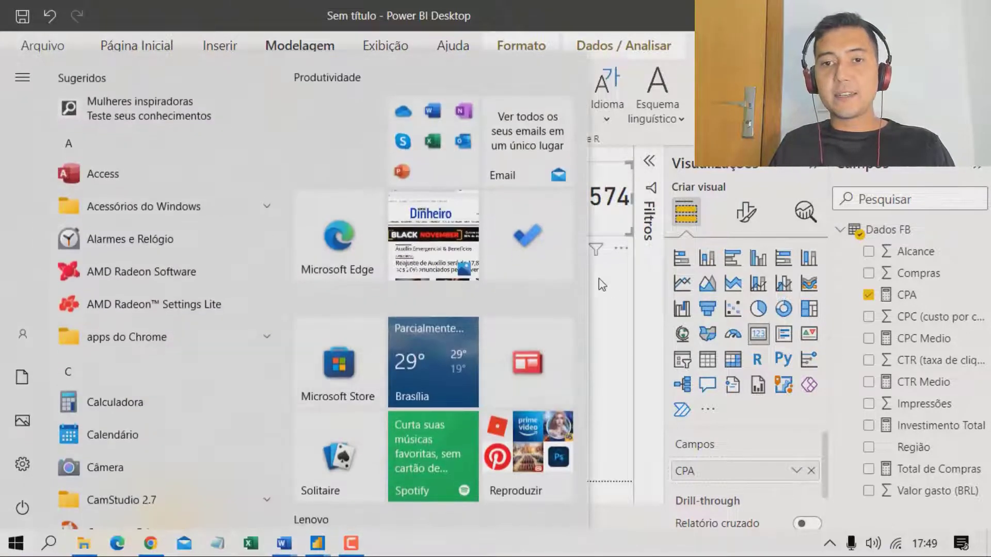
pyautogui.click(611, 298)
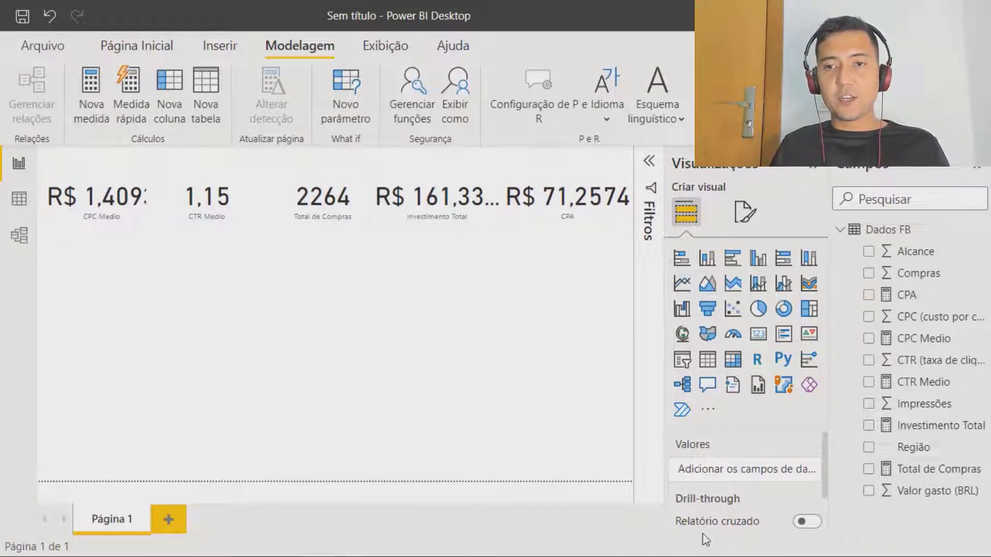
# - Add a treemap of Total de Compras by Região, enlarged to fill the lower-right area of the report page
pyautogui.click(810, 316)
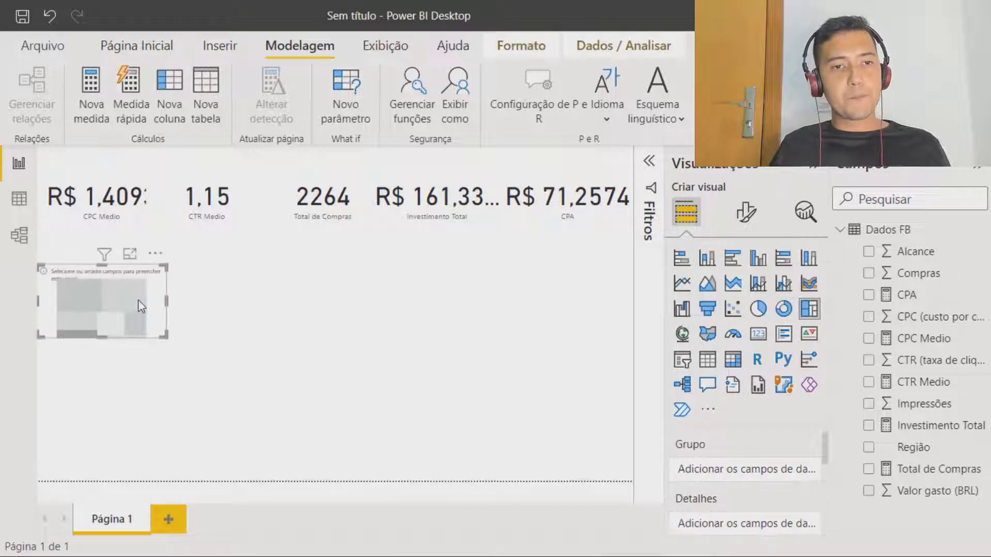
pyautogui.moveTo(140, 305); pyautogui.dragTo(546, 333)
pyautogui.moveTo(574, 323); pyautogui.dragTo(626, 323)
pyautogui.moveTo(536, 362); pyautogui.dragTo(509, 467)
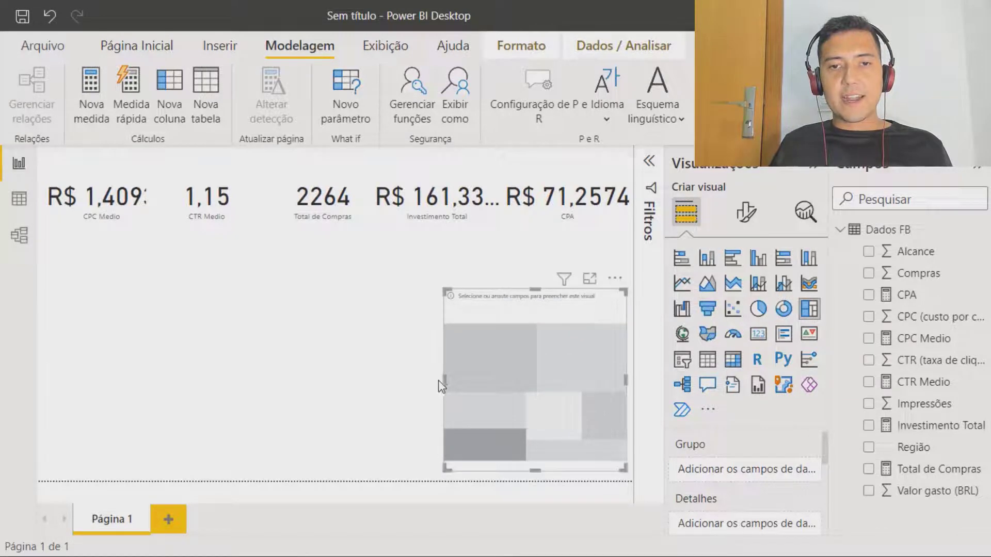
pyautogui.moveTo(448, 385); pyautogui.dragTo(324, 392)
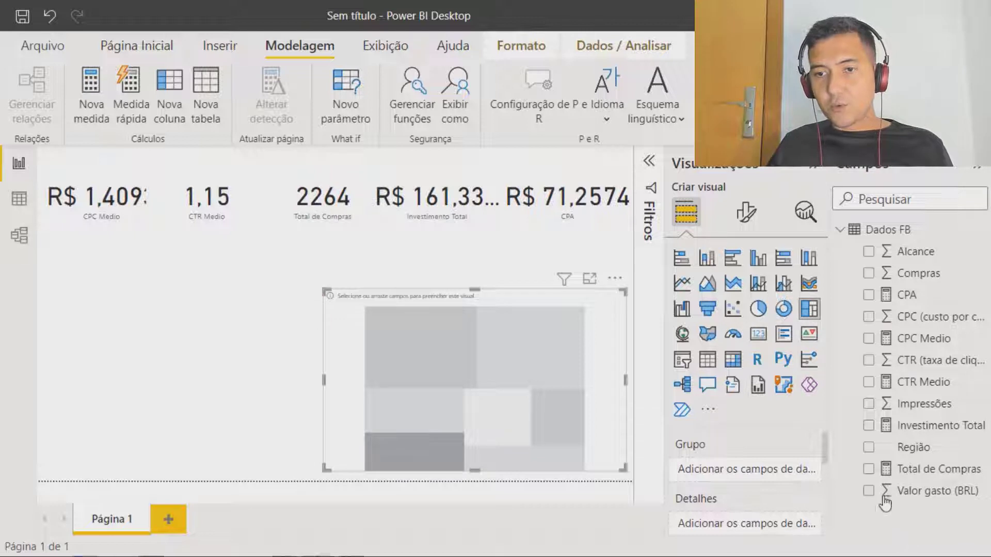
pyautogui.click(869, 470)
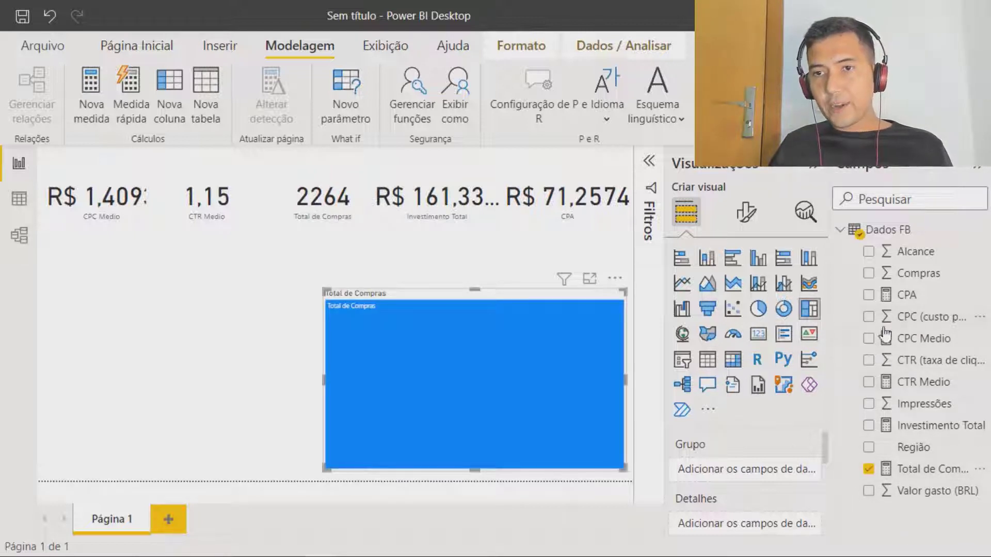
pyautogui.click(868, 447)
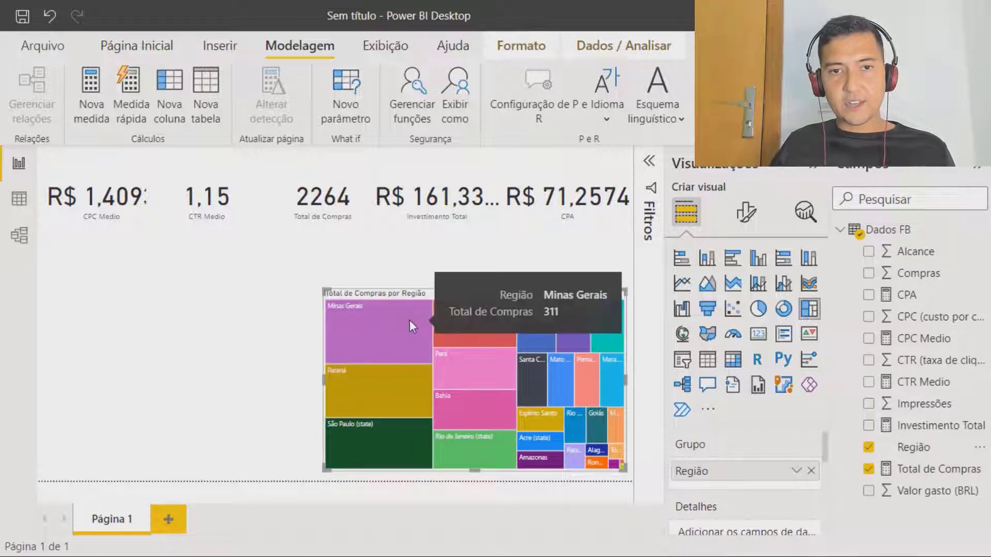
# - Cross-filter the report by Minas Gerais in the treemap, clear the filter, and examine the purchases of other regions
pyautogui.moveTo(400, 337)
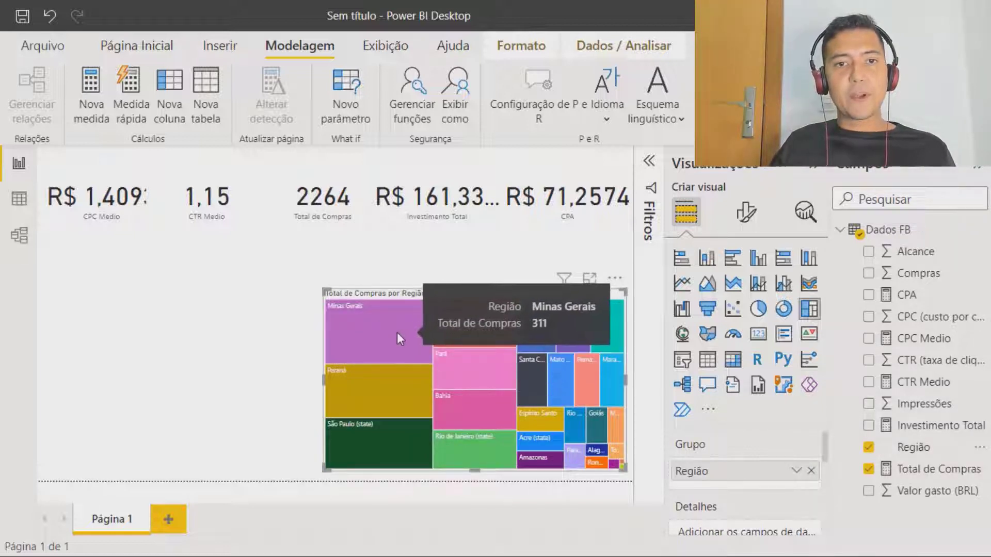
pyautogui.click(321, 302)
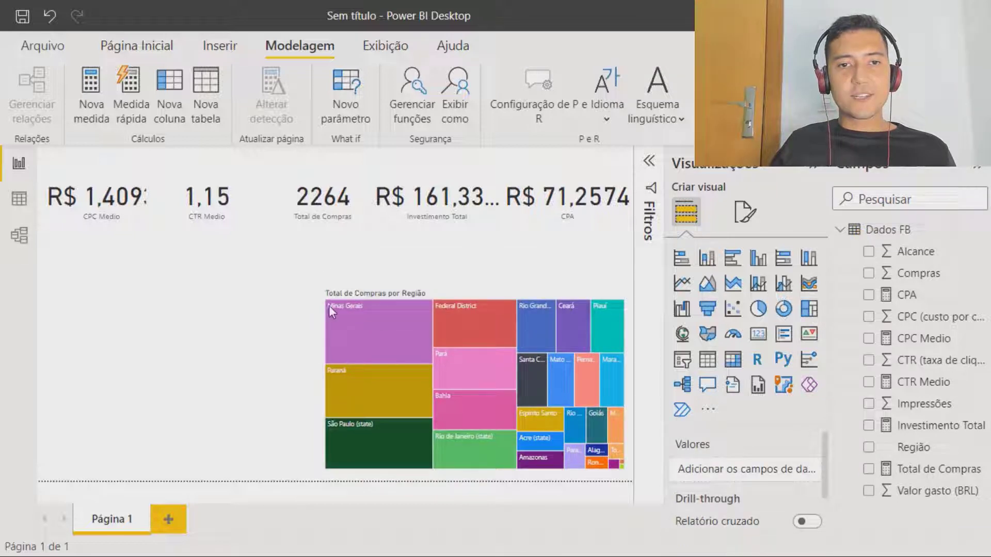
pyautogui.click(330, 307)
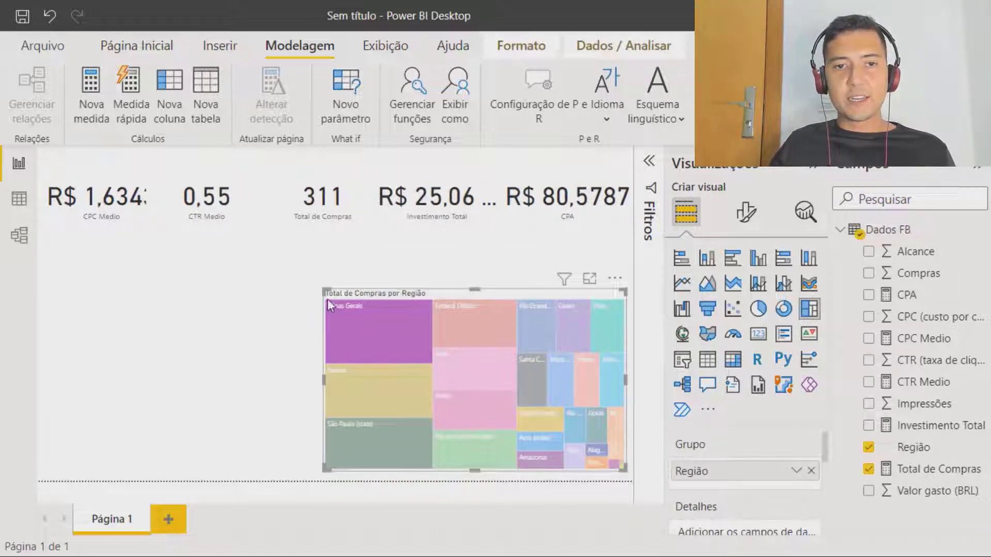
pyautogui.click(345, 320)
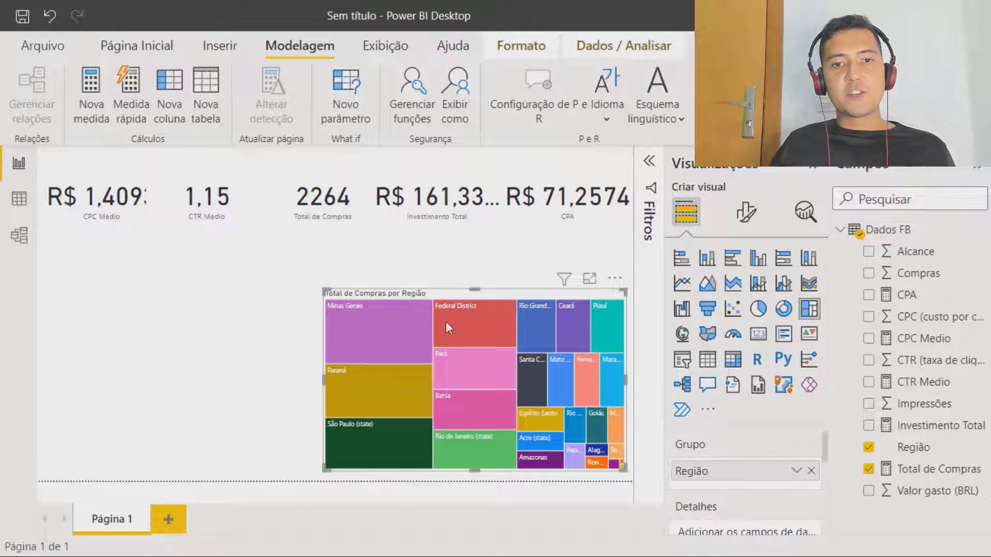
pyautogui.moveTo(496, 313)
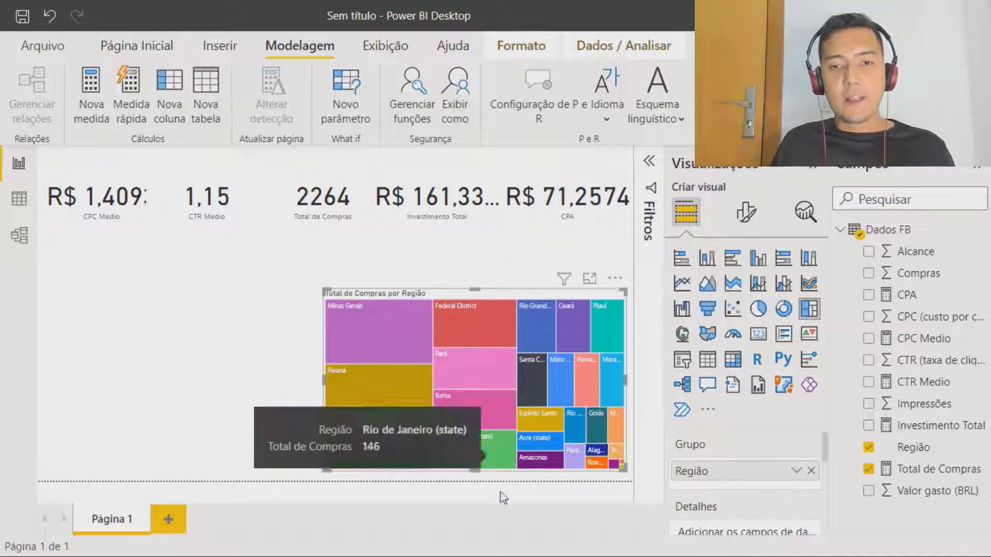
pyautogui.moveTo(510, 350)
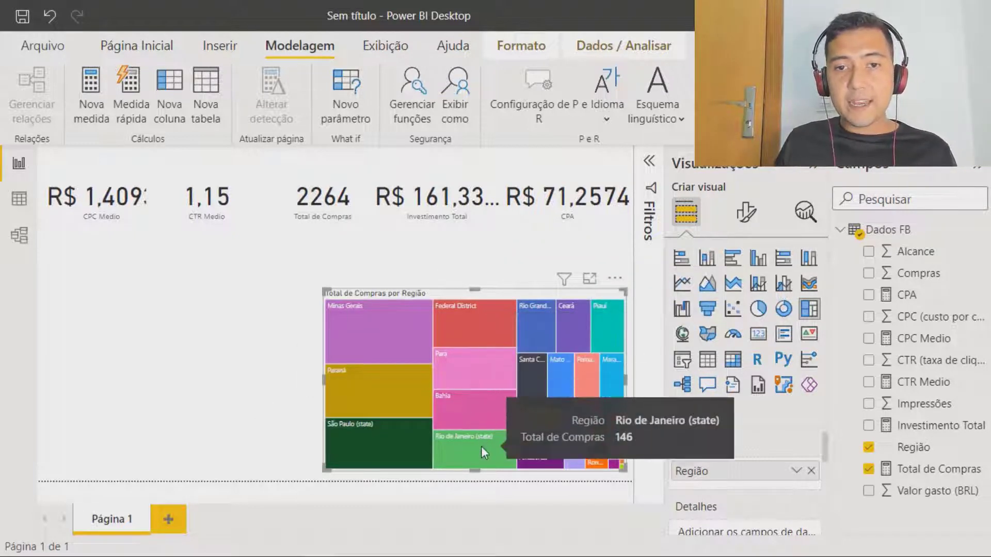
# - Resize the Total de Compras por Região treemap from its upper-left corner, leaving it slightly smaller in the lower-right area of the page
pyautogui.moveTo(331, 292); pyautogui.dragTo(286, 264)
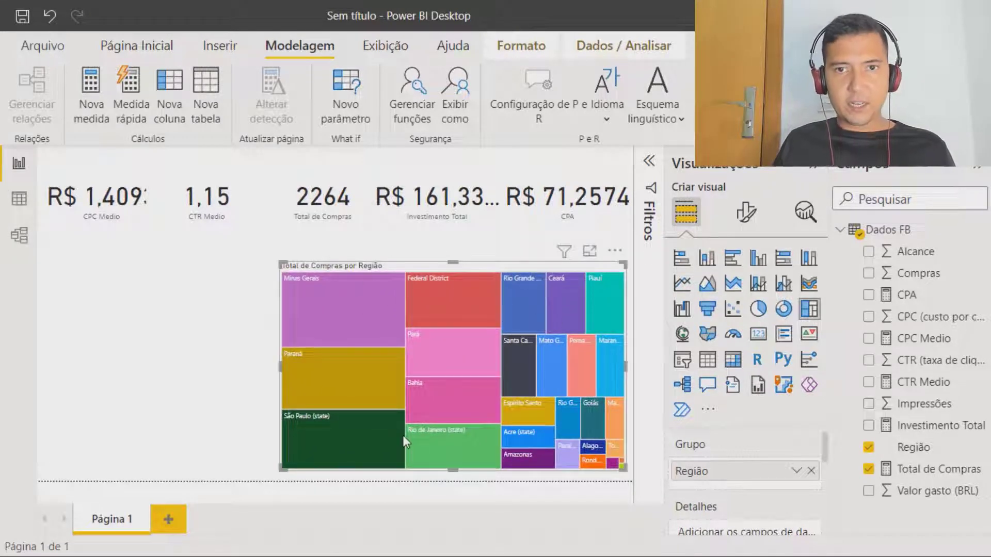
pyautogui.moveTo(402, 436)
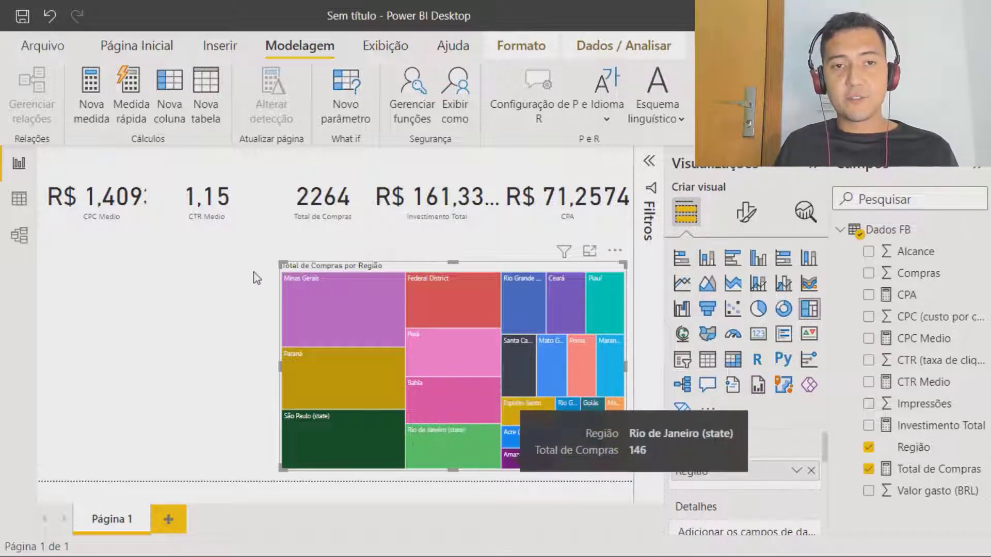
pyautogui.moveTo(276, 277); pyautogui.dragTo(336, 298)
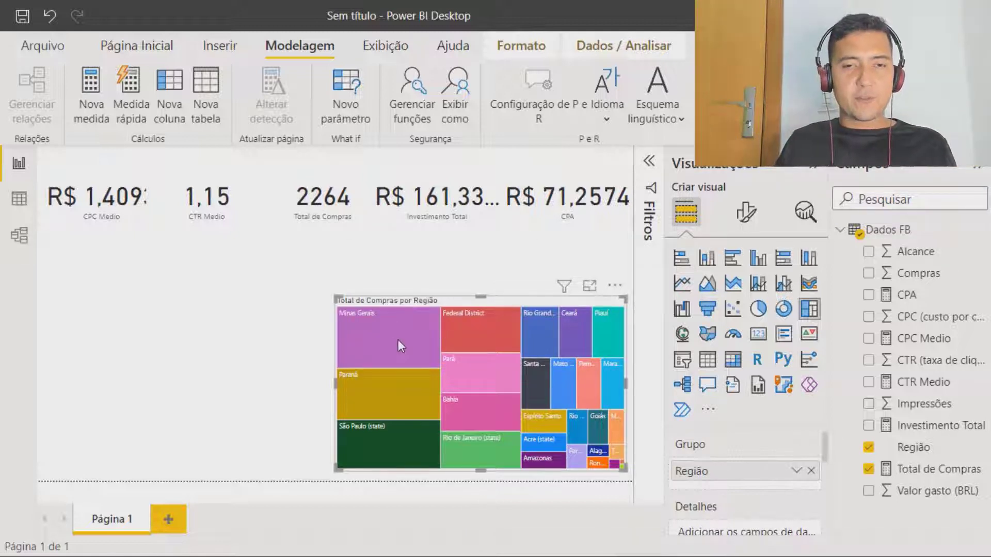
pyautogui.moveTo(395, 342)
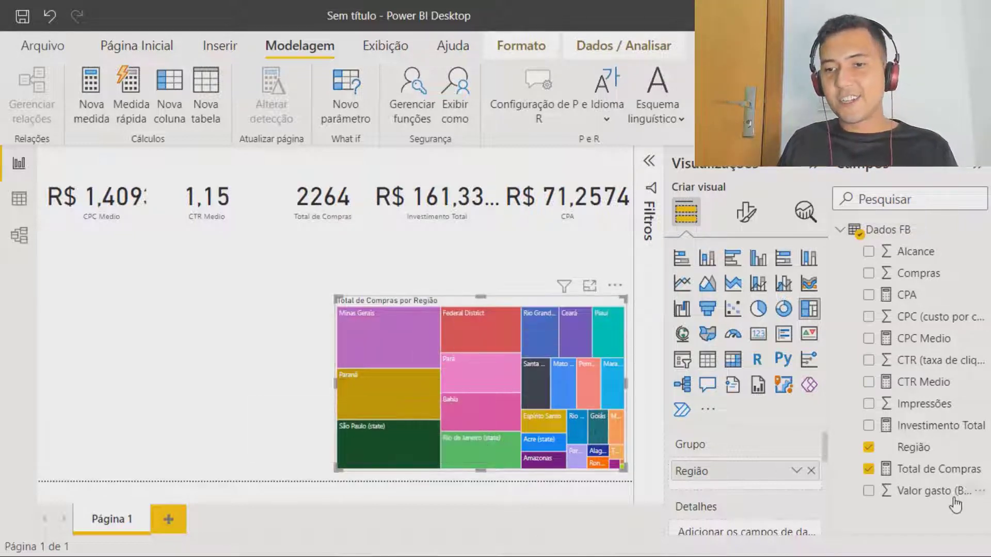
# - Add an area chart of Investimento Total by Região in the page's lower-left area and widen it to meet the treemap
pyautogui.click(251, 352)
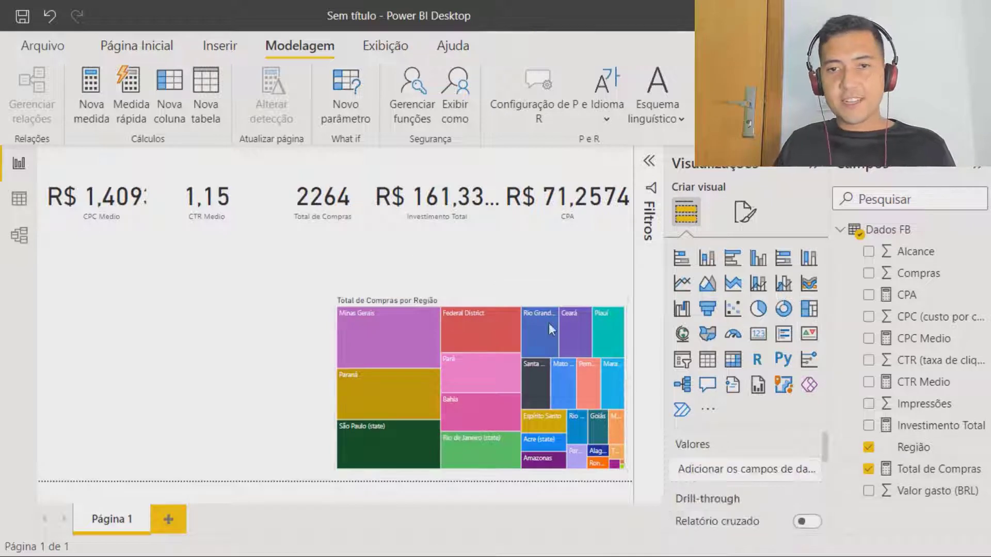
pyautogui.click(707, 284)
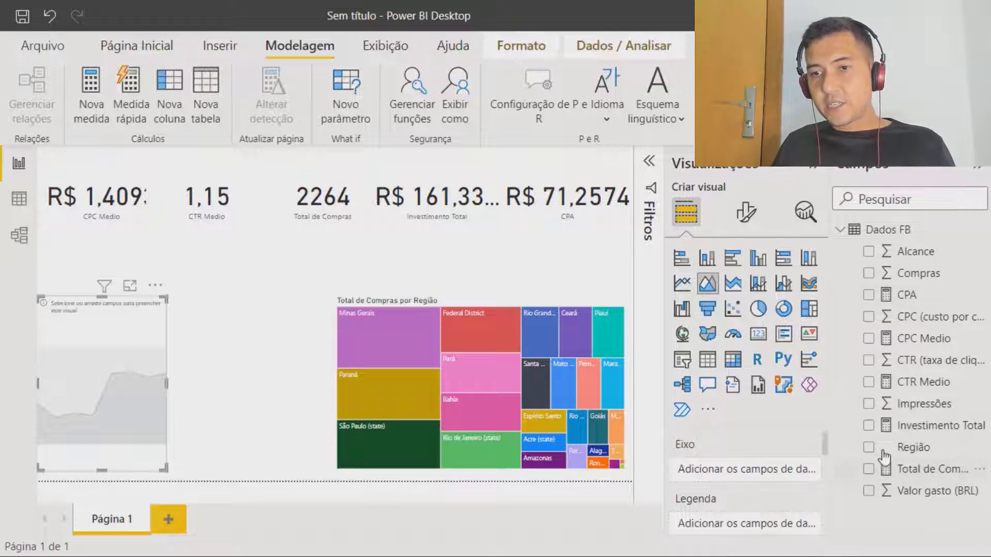
pyautogui.click(868, 427)
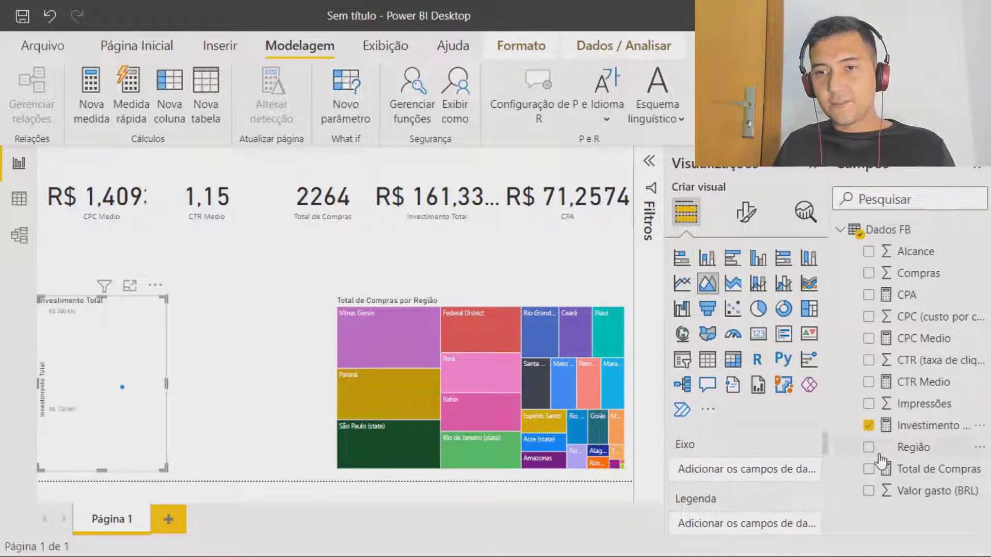
pyautogui.click(868, 448)
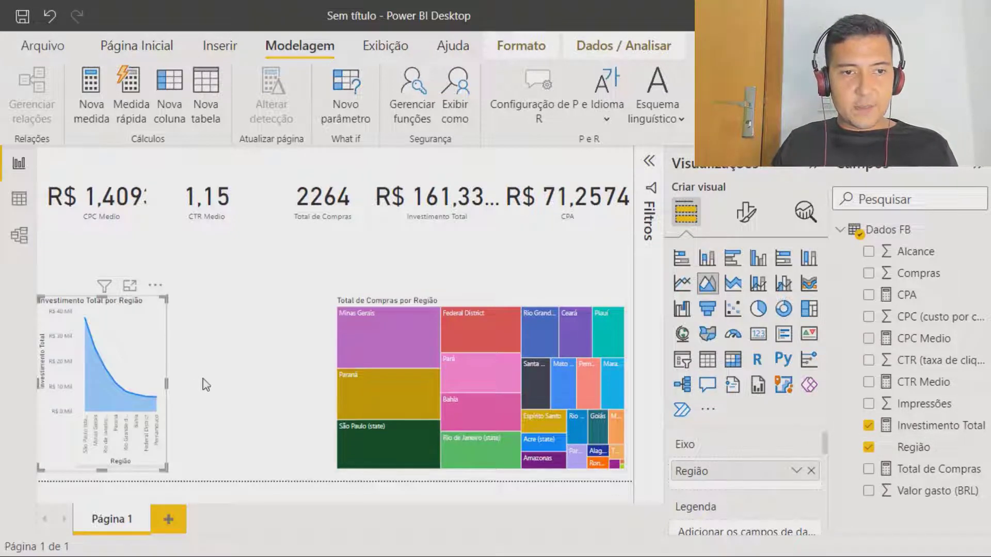
pyautogui.moveTo(219, 404); pyautogui.dragTo(333, 391)
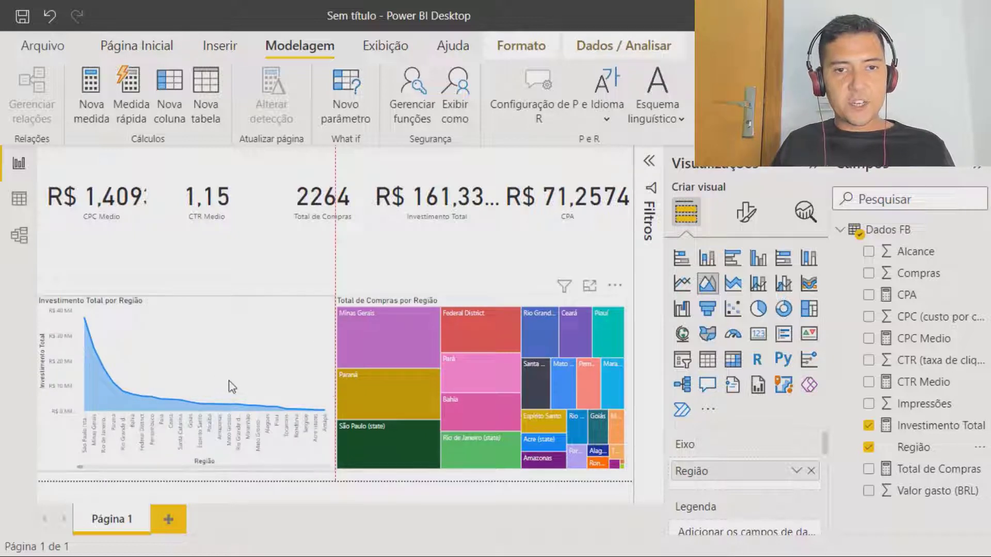
pyautogui.moveTo(81, 363)
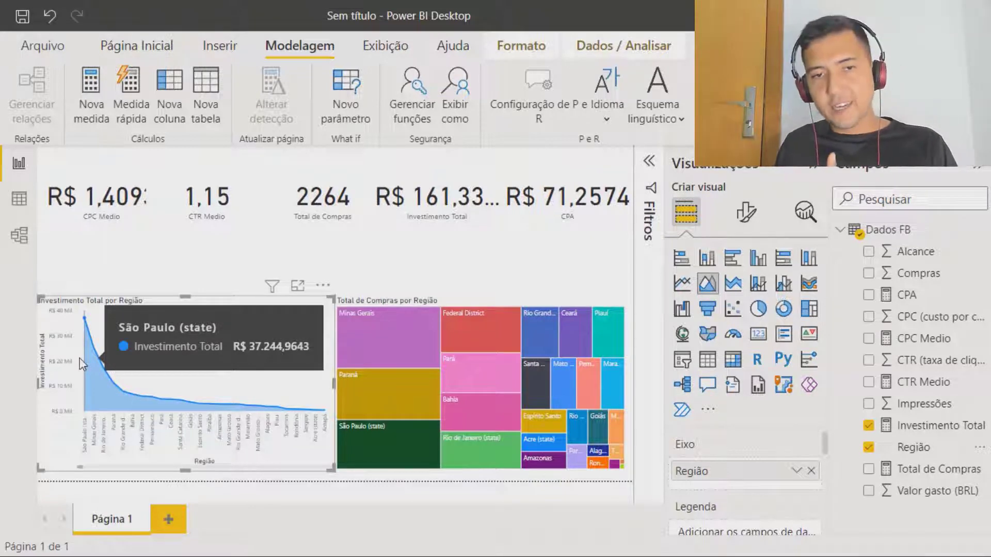
pyautogui.click(318, 253)
pyautogui.click(187, 308)
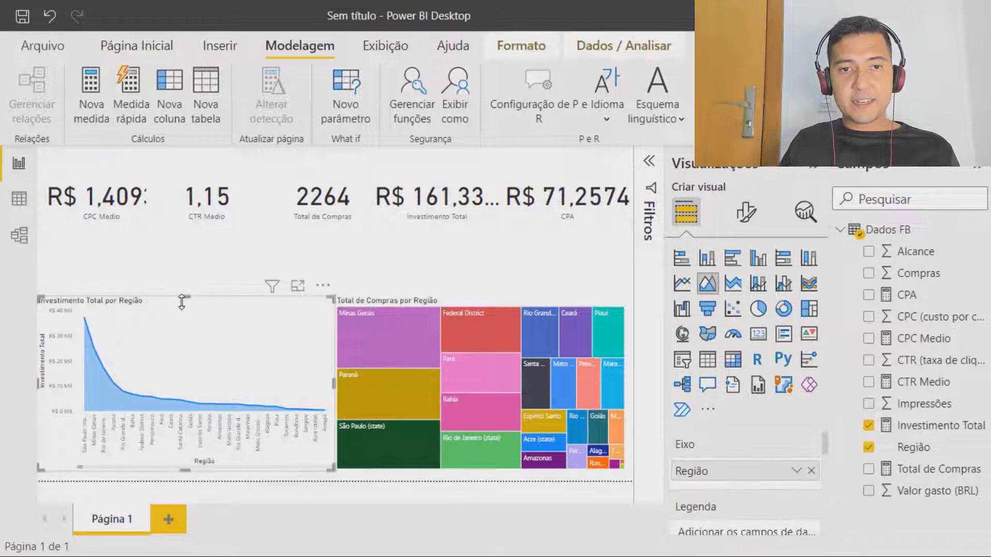
pyautogui.click(217, 257)
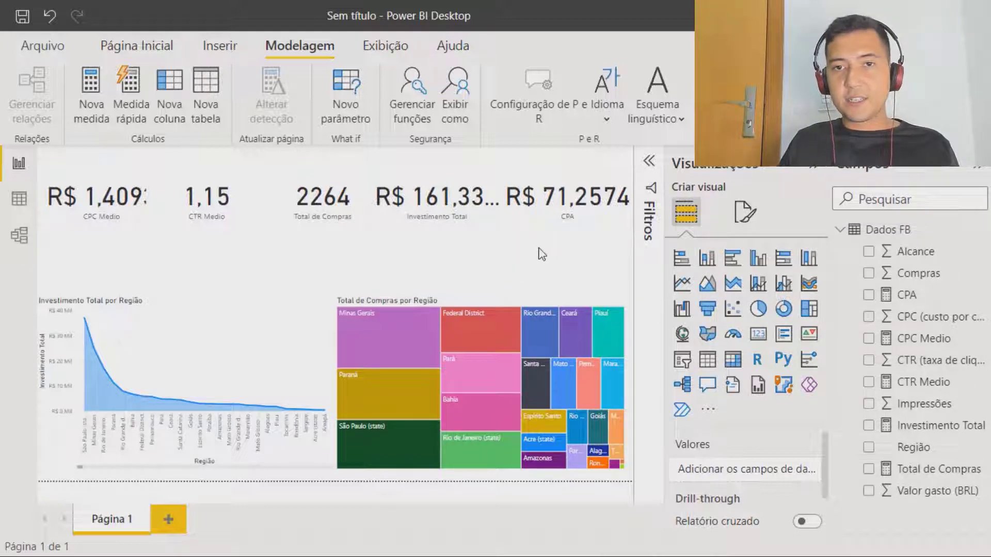
# - Convert the CPA card into a gauge and keep it at the right end of the indicator row
pyautogui.click(551, 205)
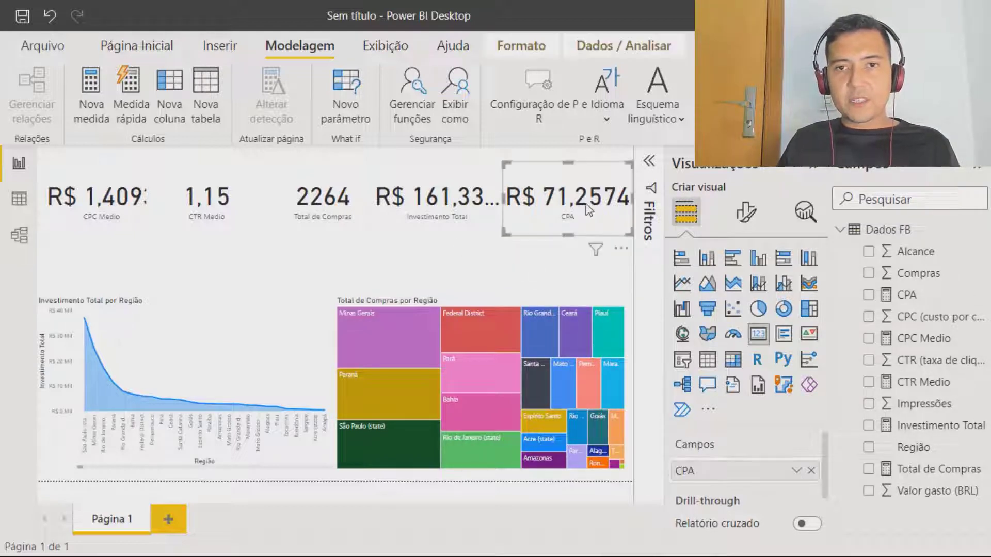
pyautogui.moveTo(585, 212); pyautogui.dragTo(561, 271)
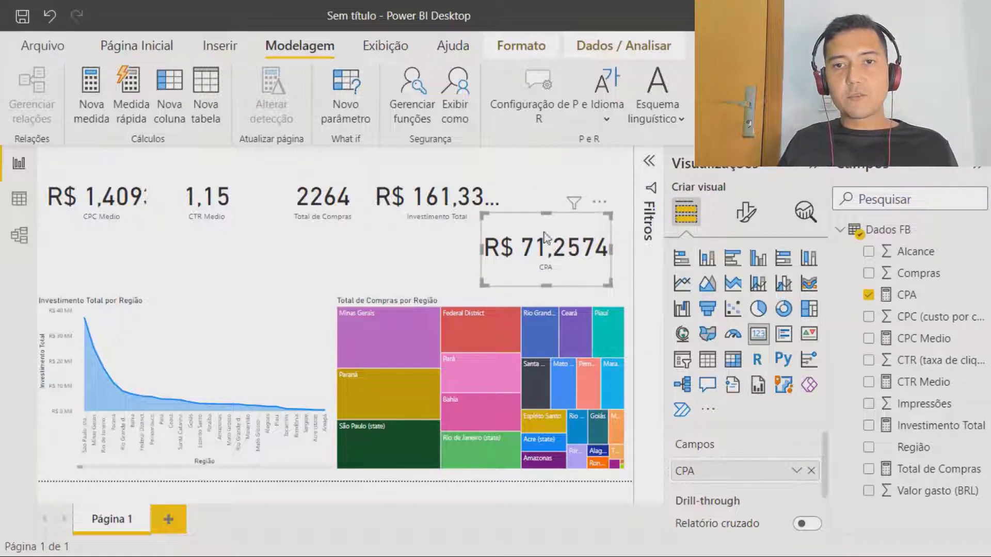
pyautogui.click(733, 342)
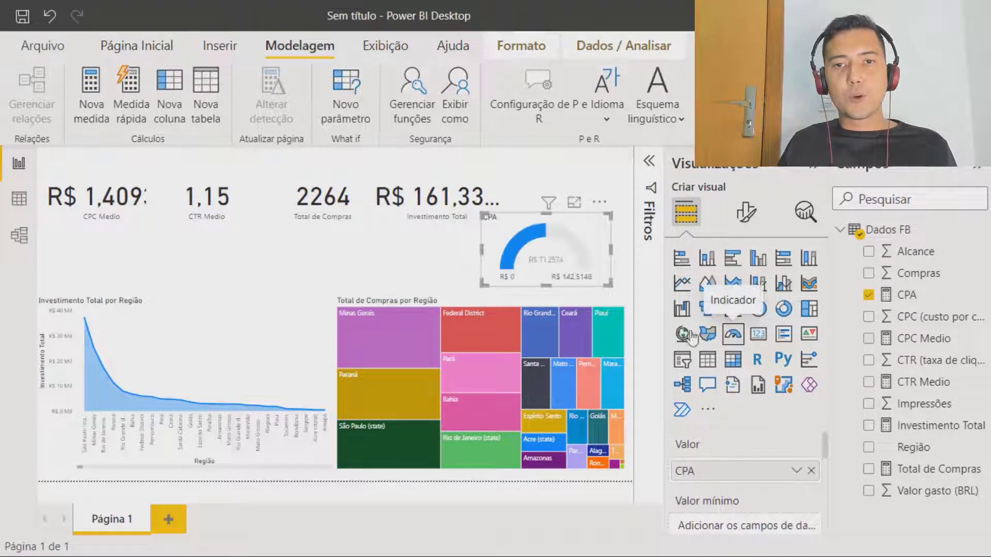
pyautogui.moveTo(576, 269); pyautogui.dragTo(597, 218)
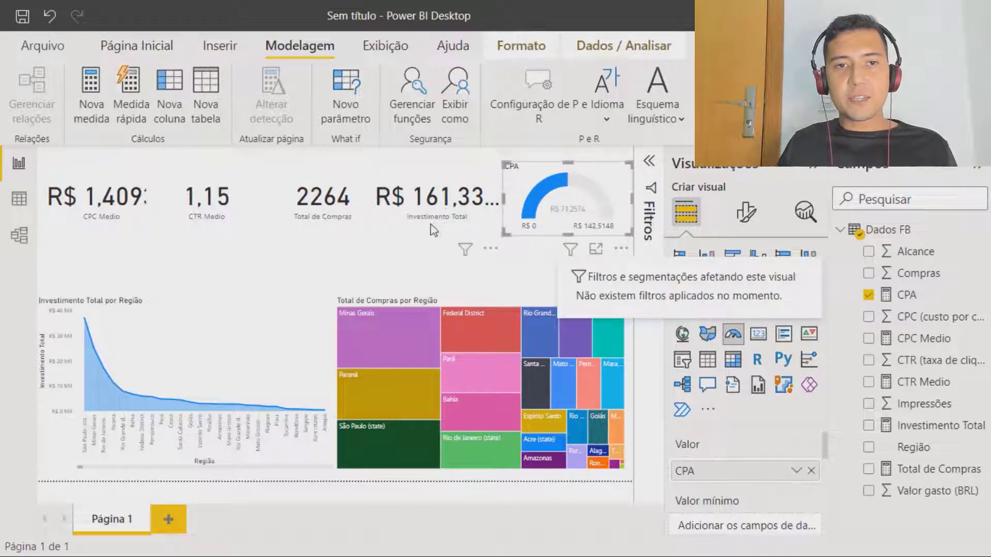
# - Move the Investimento Total card below the row, place CTR Medio between Total de Compras and CPA, and convert CTR Medio into a gauge
pyautogui.moveTo(446, 205); pyautogui.dragTo(213, 249)
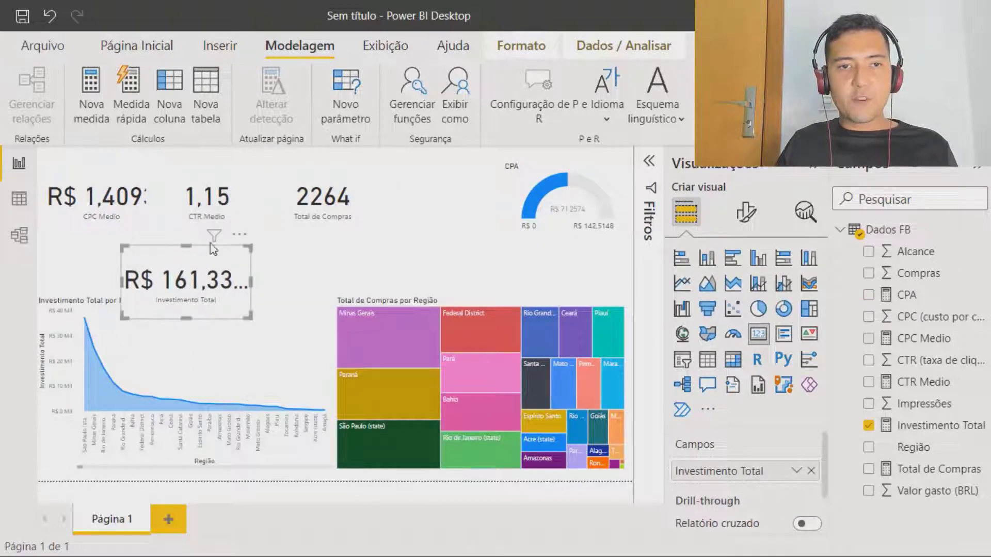
pyautogui.click(208, 202)
pyautogui.moveTo(209, 203); pyautogui.dragTo(437, 196)
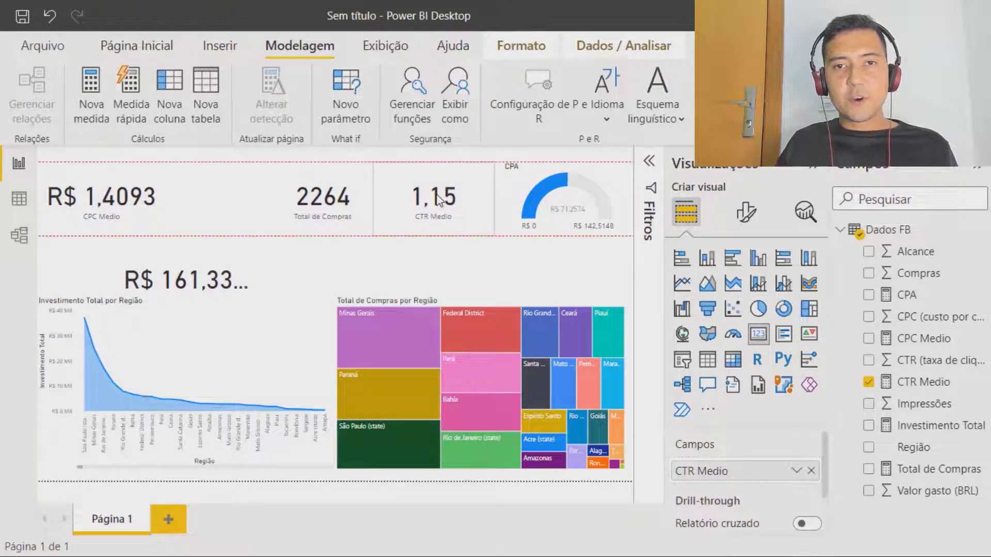
pyautogui.click(733, 336)
pyautogui.click(565, 282)
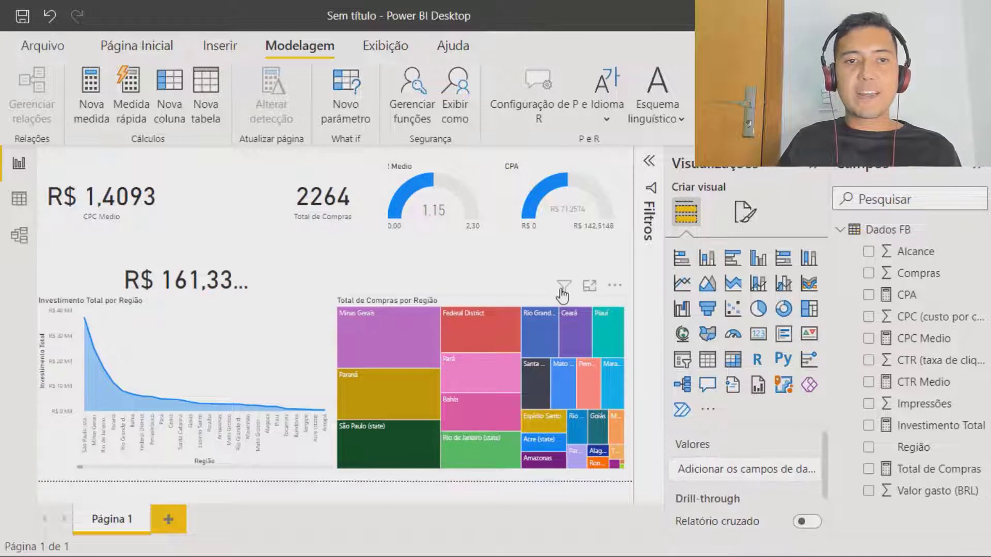
# - Place the Investimento Total card between CPC Medio and Total de Compras, and narrow it from its left edge to clear the CPC Medio card
pyautogui.moveTo(563, 293)
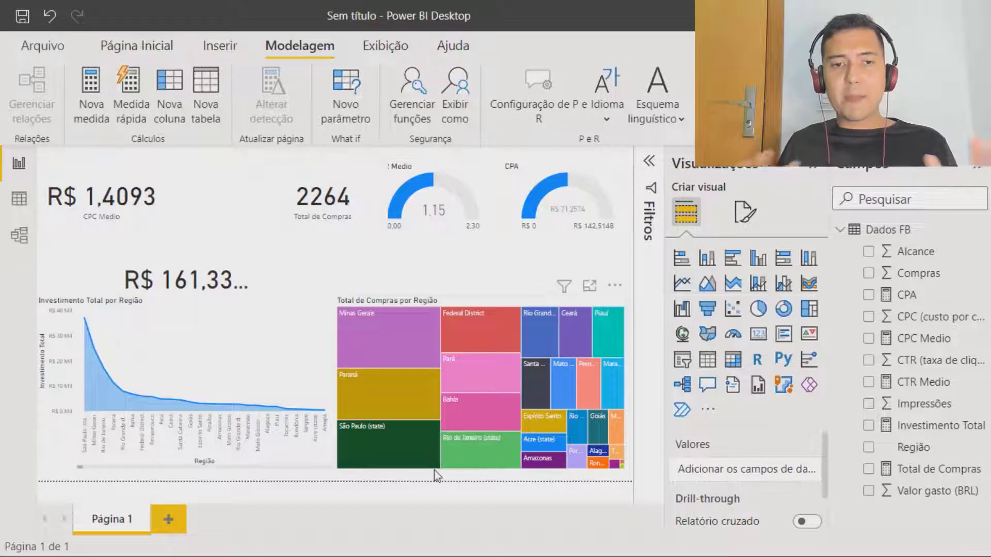
pyautogui.moveTo(435, 471)
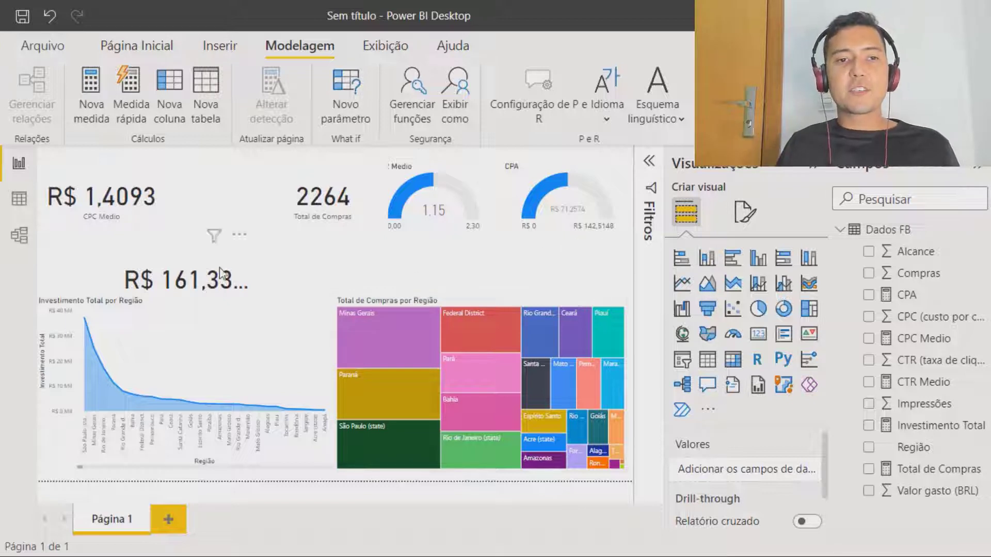
pyautogui.moveTo(226, 220); pyautogui.dragTo(235, 204)
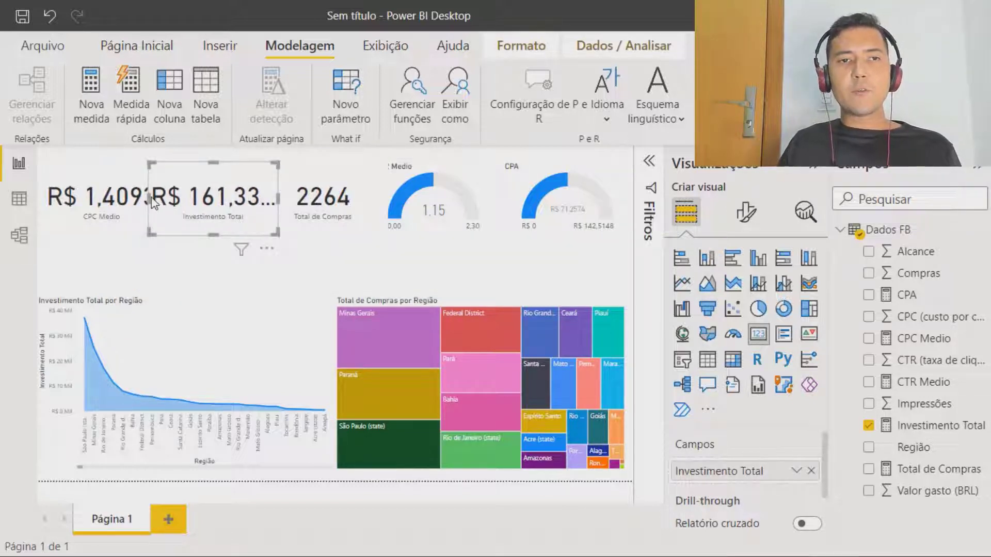
pyautogui.moveTo(148, 197); pyautogui.dragTo(171, 209)
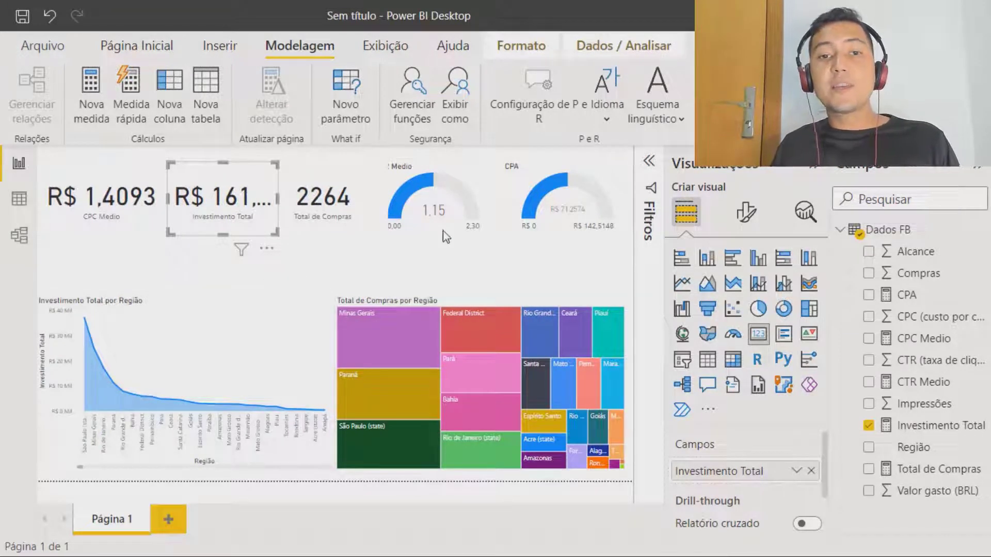
pyautogui.click(431, 249)
pyautogui.click(590, 252)
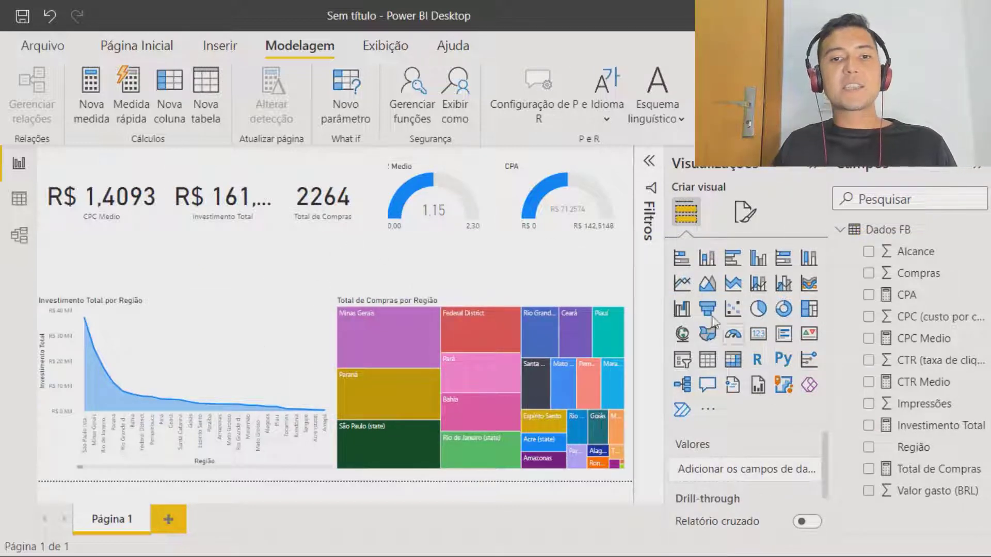
# - Switch to the Dashboard FAcebook ADs report window and examine the finished Análise Regional de Campanhas page
pyautogui.moveTo(421, 309)
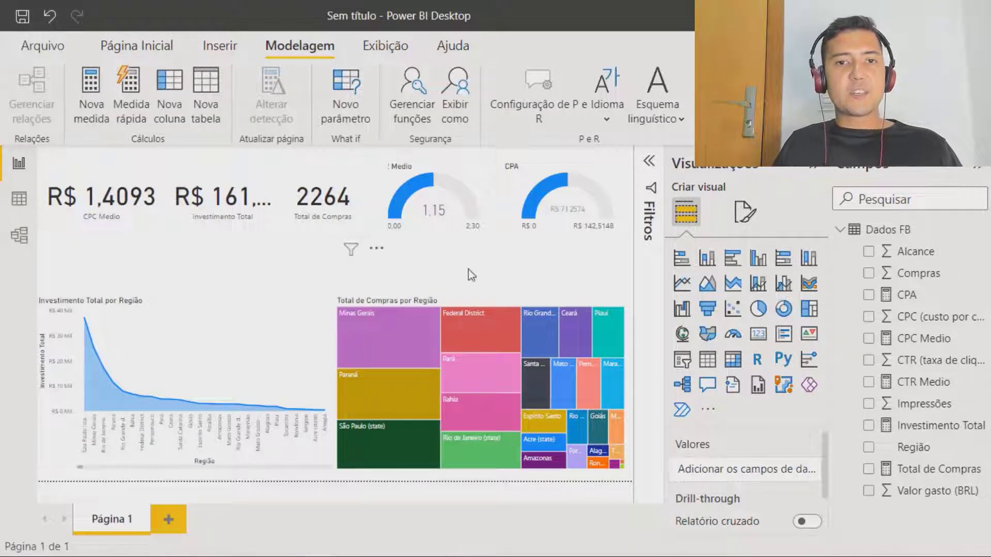
pyautogui.moveTo(420, 178)
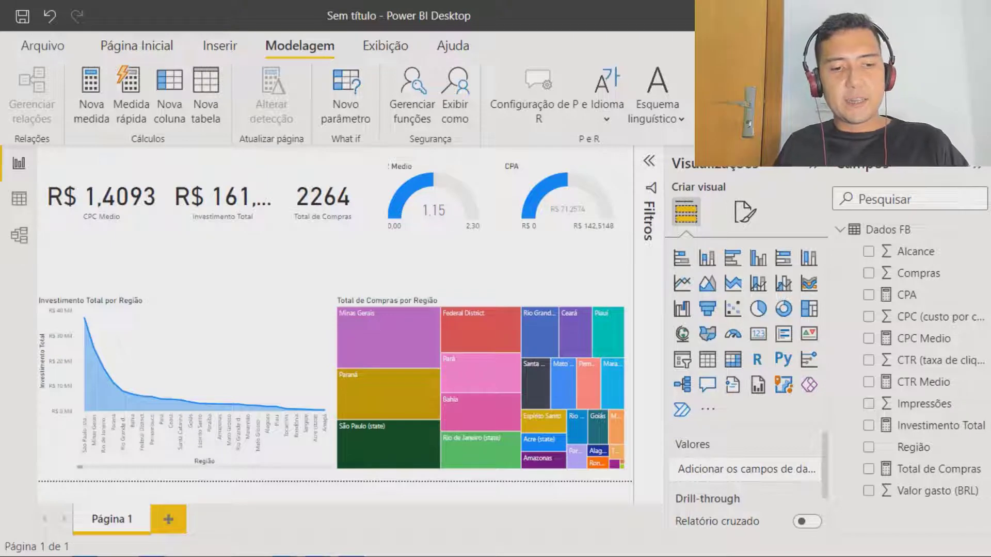
pyautogui.hotkey('alt', 'Tab')
pyautogui.hotkey('alt', 'Tab')
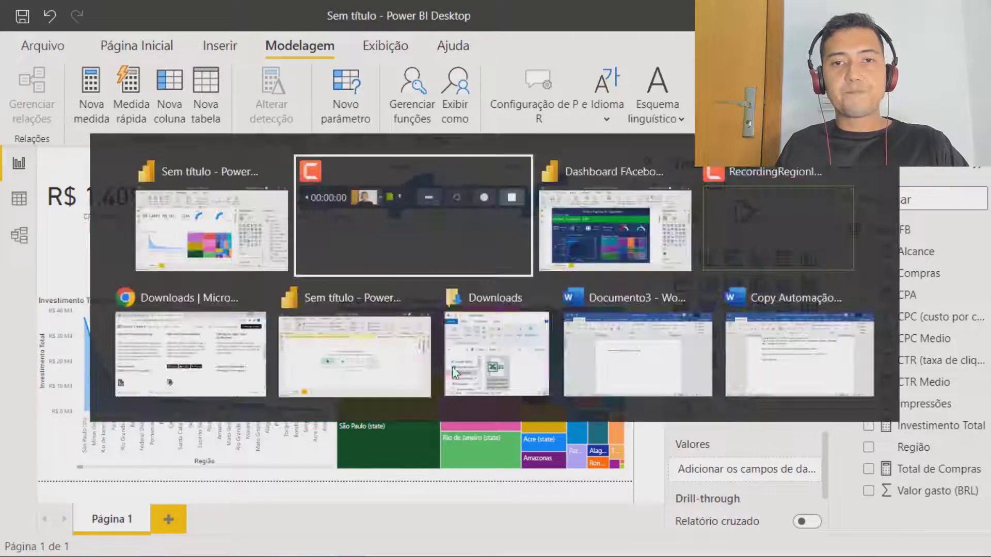
pyautogui.click(626, 215)
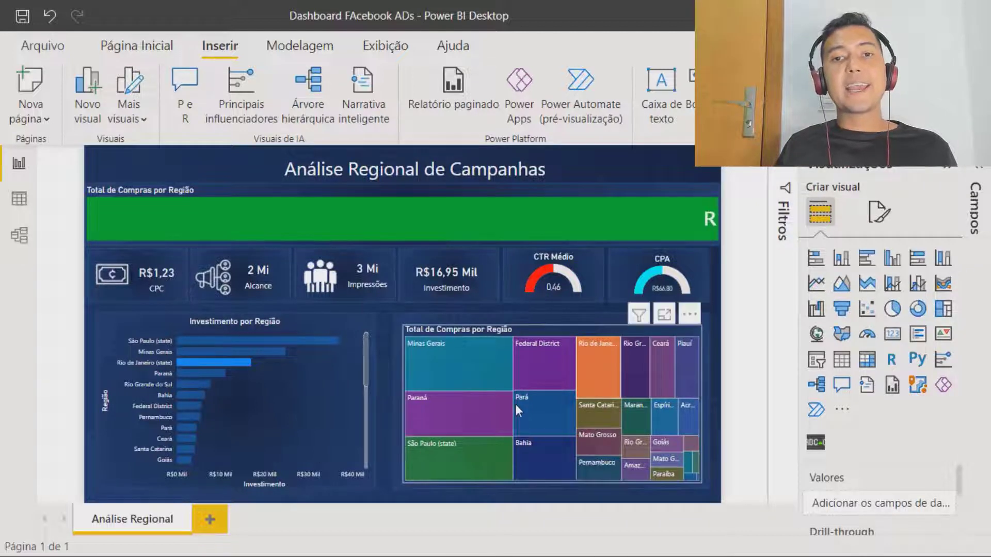
pyautogui.moveTo(515, 404)
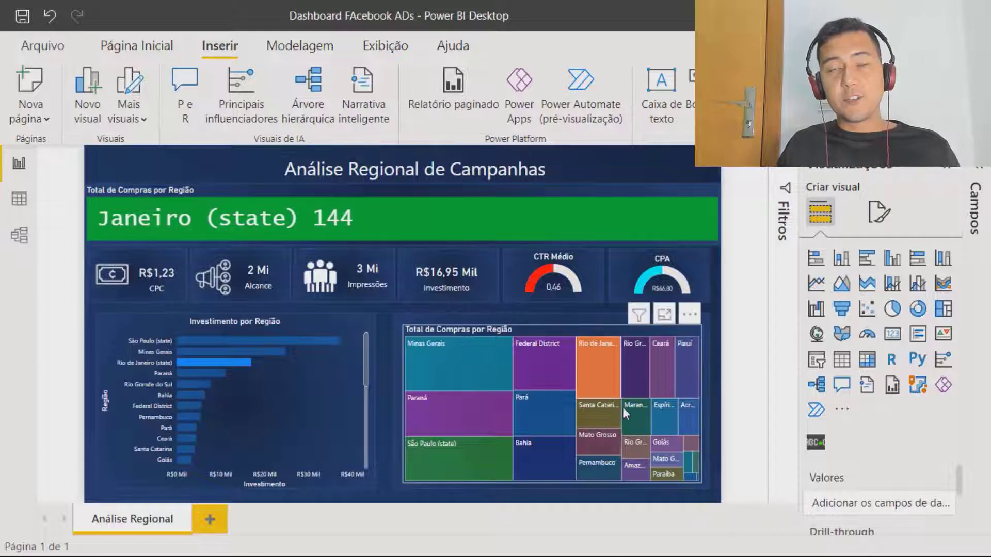
# - Select the scrolling Total de Compras por Região banner below the page title to examine its visual type and fields
pyautogui.click(458, 210)
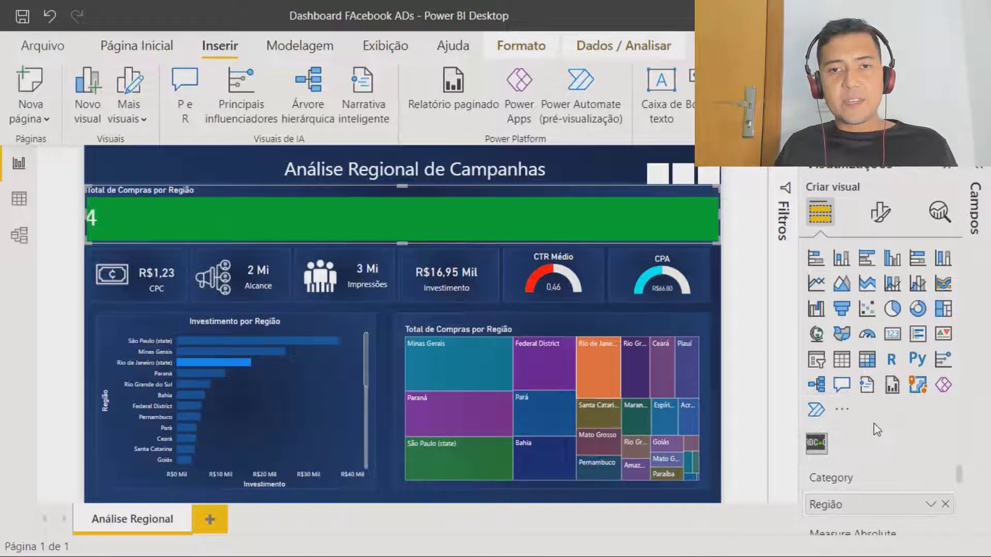
pyautogui.click(607, 165)
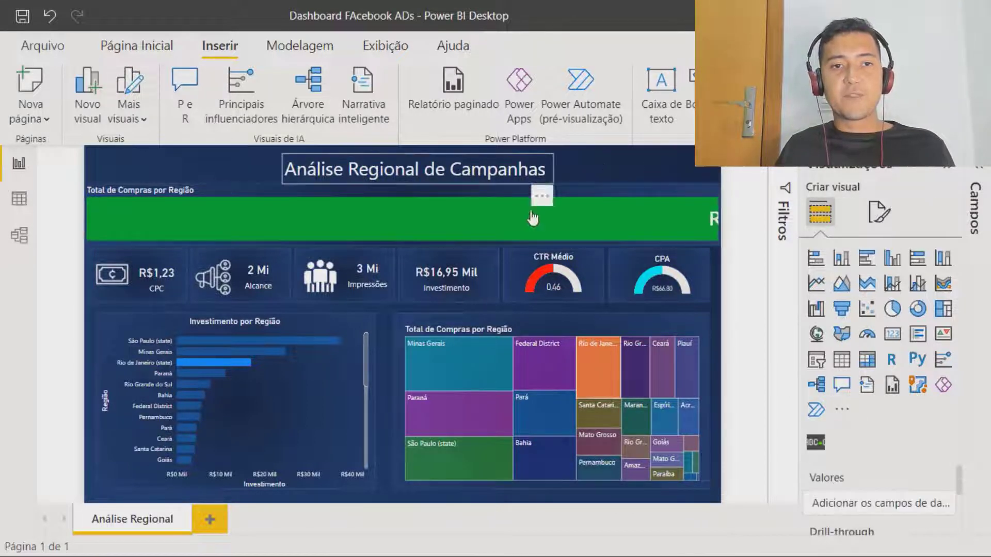
pyautogui.click(520, 217)
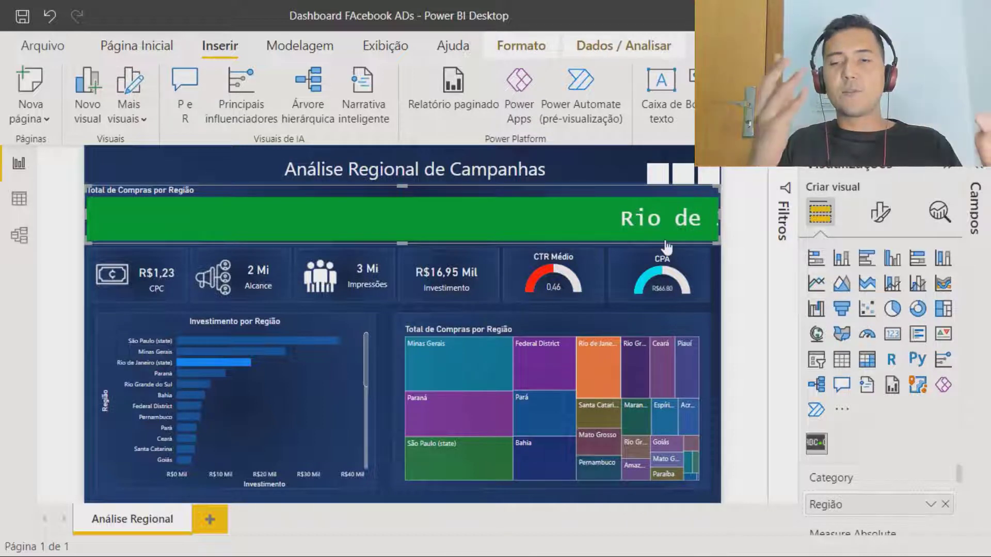
# - Search the Power BI visuals marketplace for the Scroller visual, and close the marketplace without adding anything
pyautogui.click(842, 410)
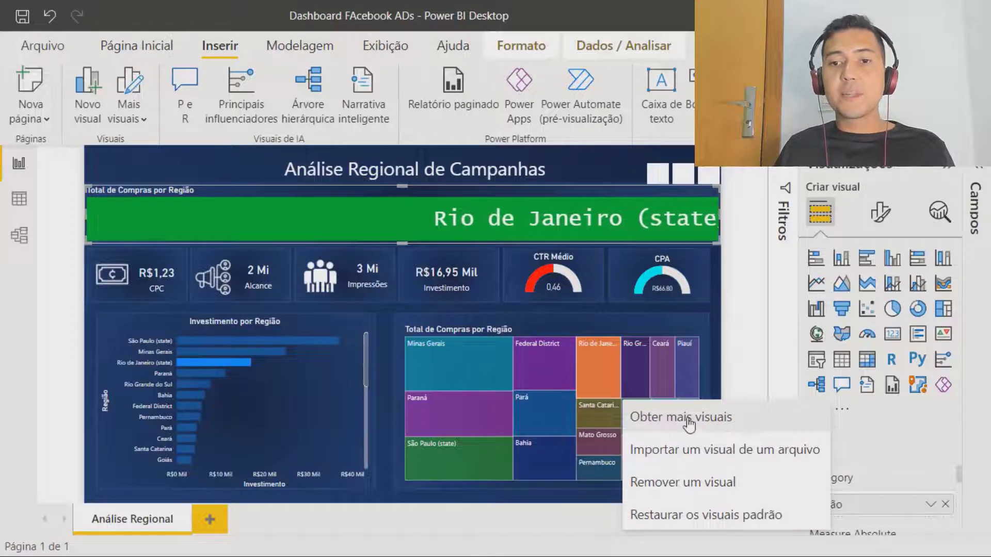
pyautogui.click(672, 417)
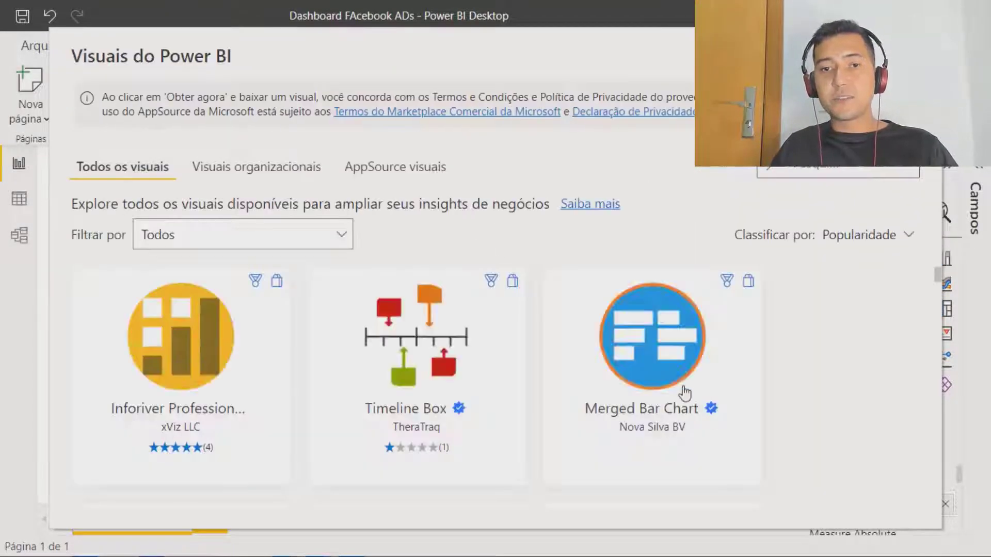
pyautogui.press('super')
pyautogui.click(636, 78)
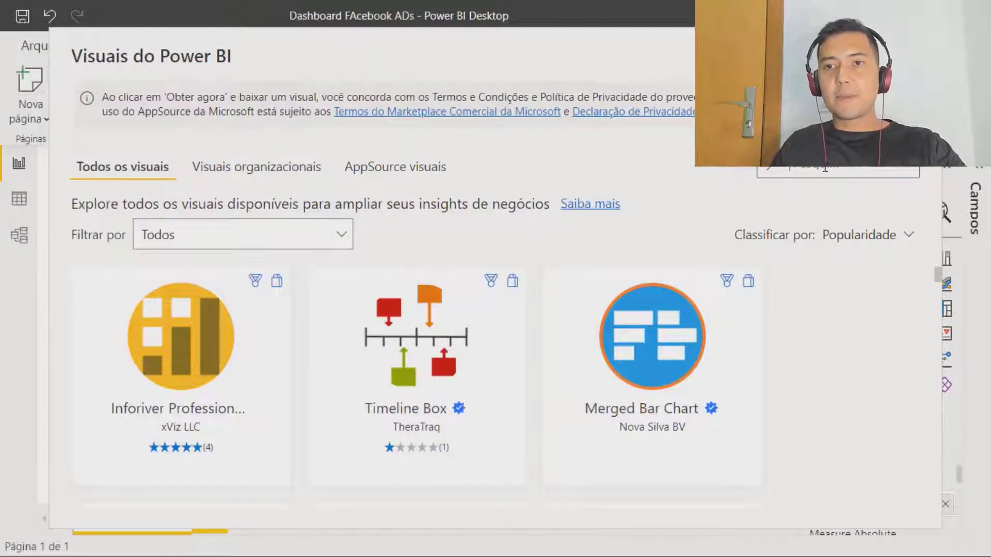
pyautogui.write('rol')
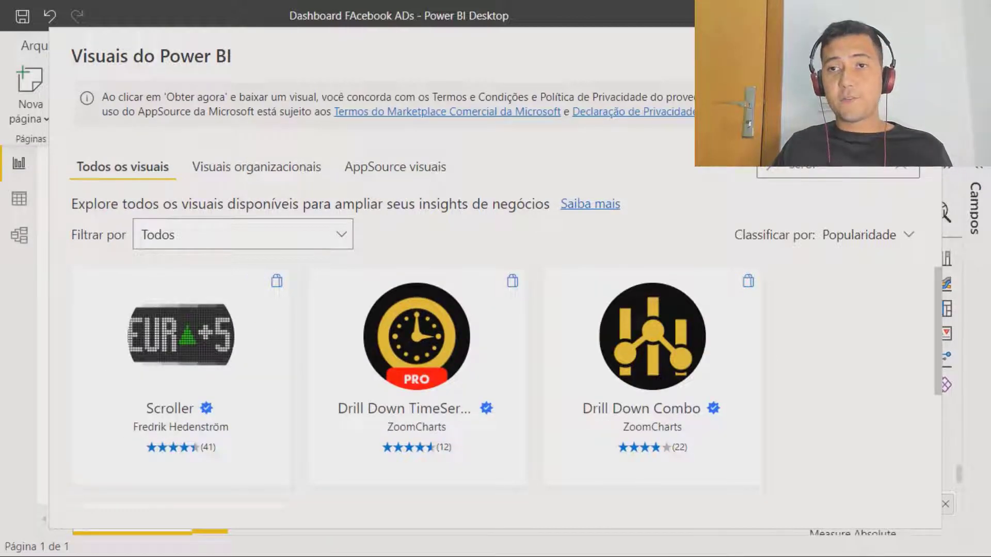
pyautogui.click(919, 55)
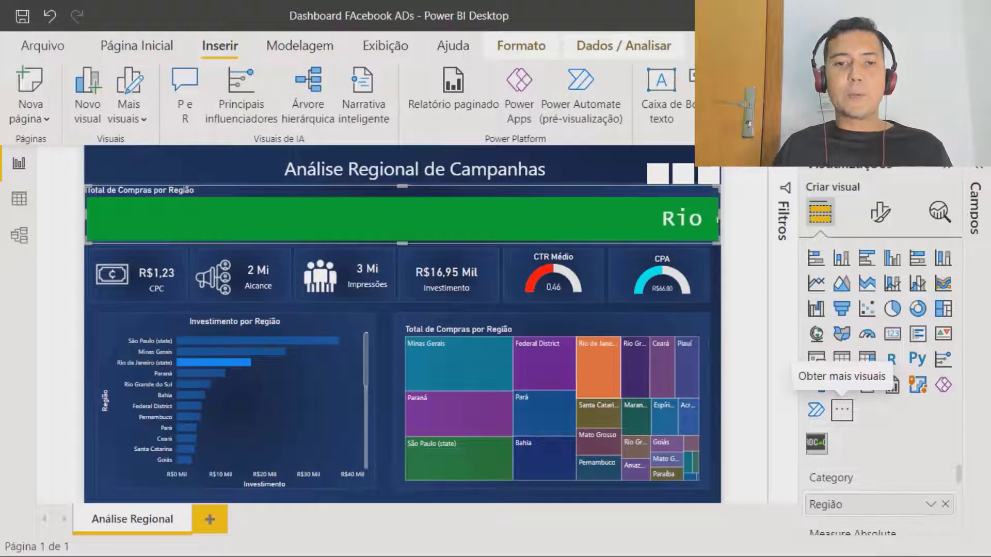